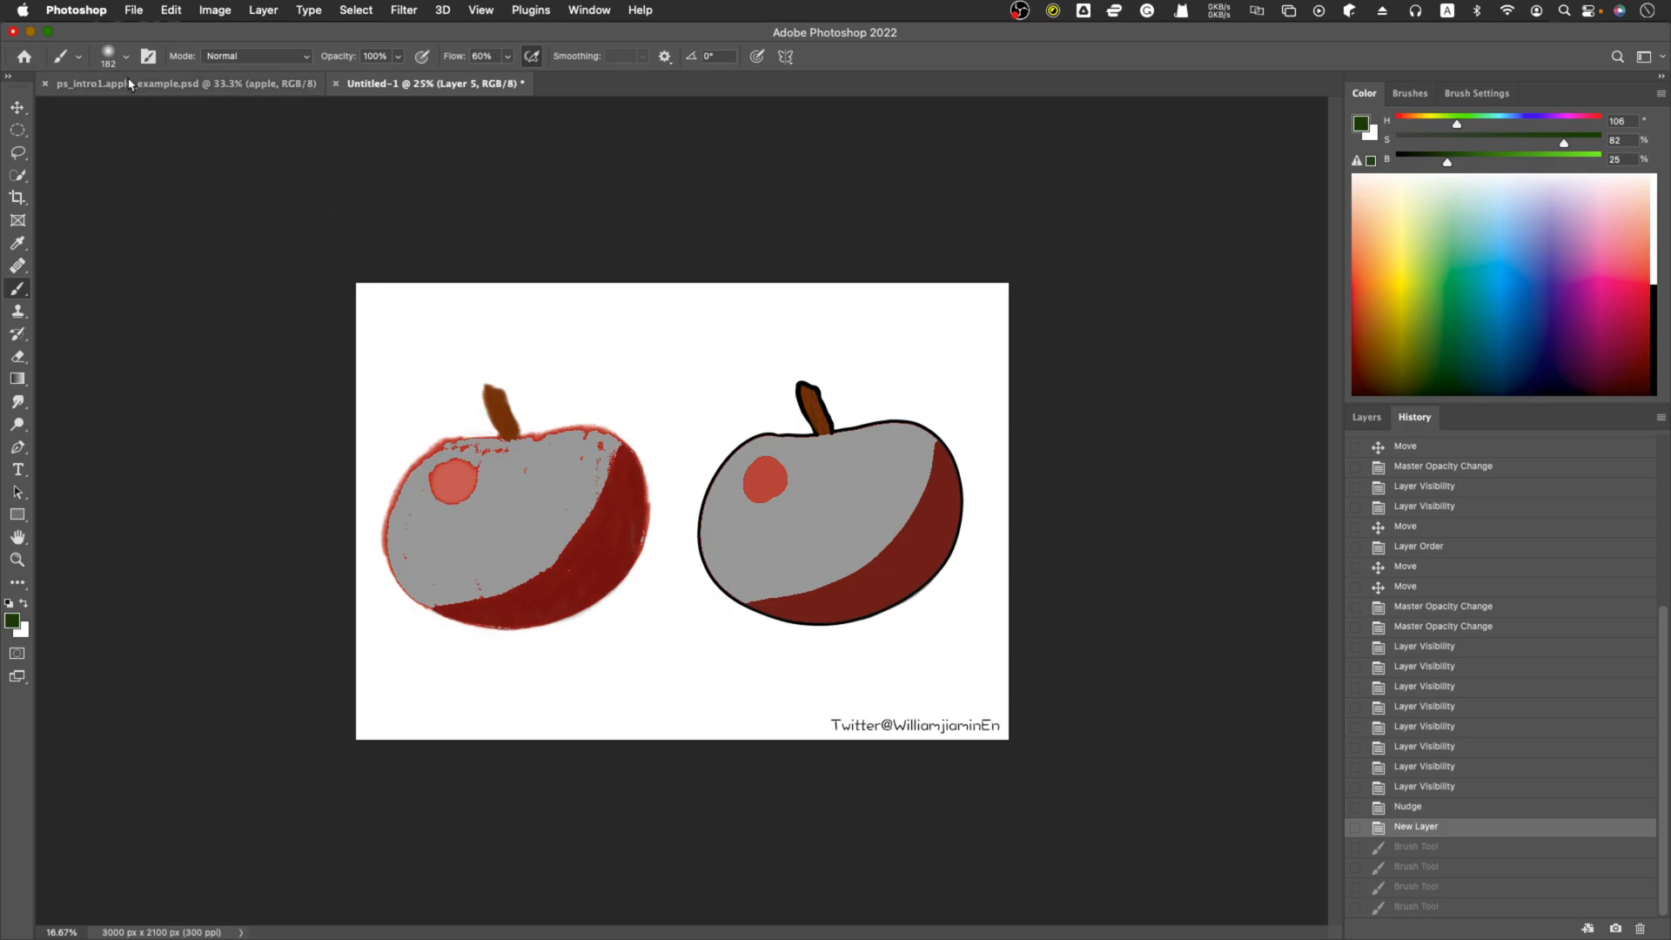
- Create a 10 x 7 inch, 300 pixels/inch RGB document with a white background
click(133, 9)
click(192, 39)
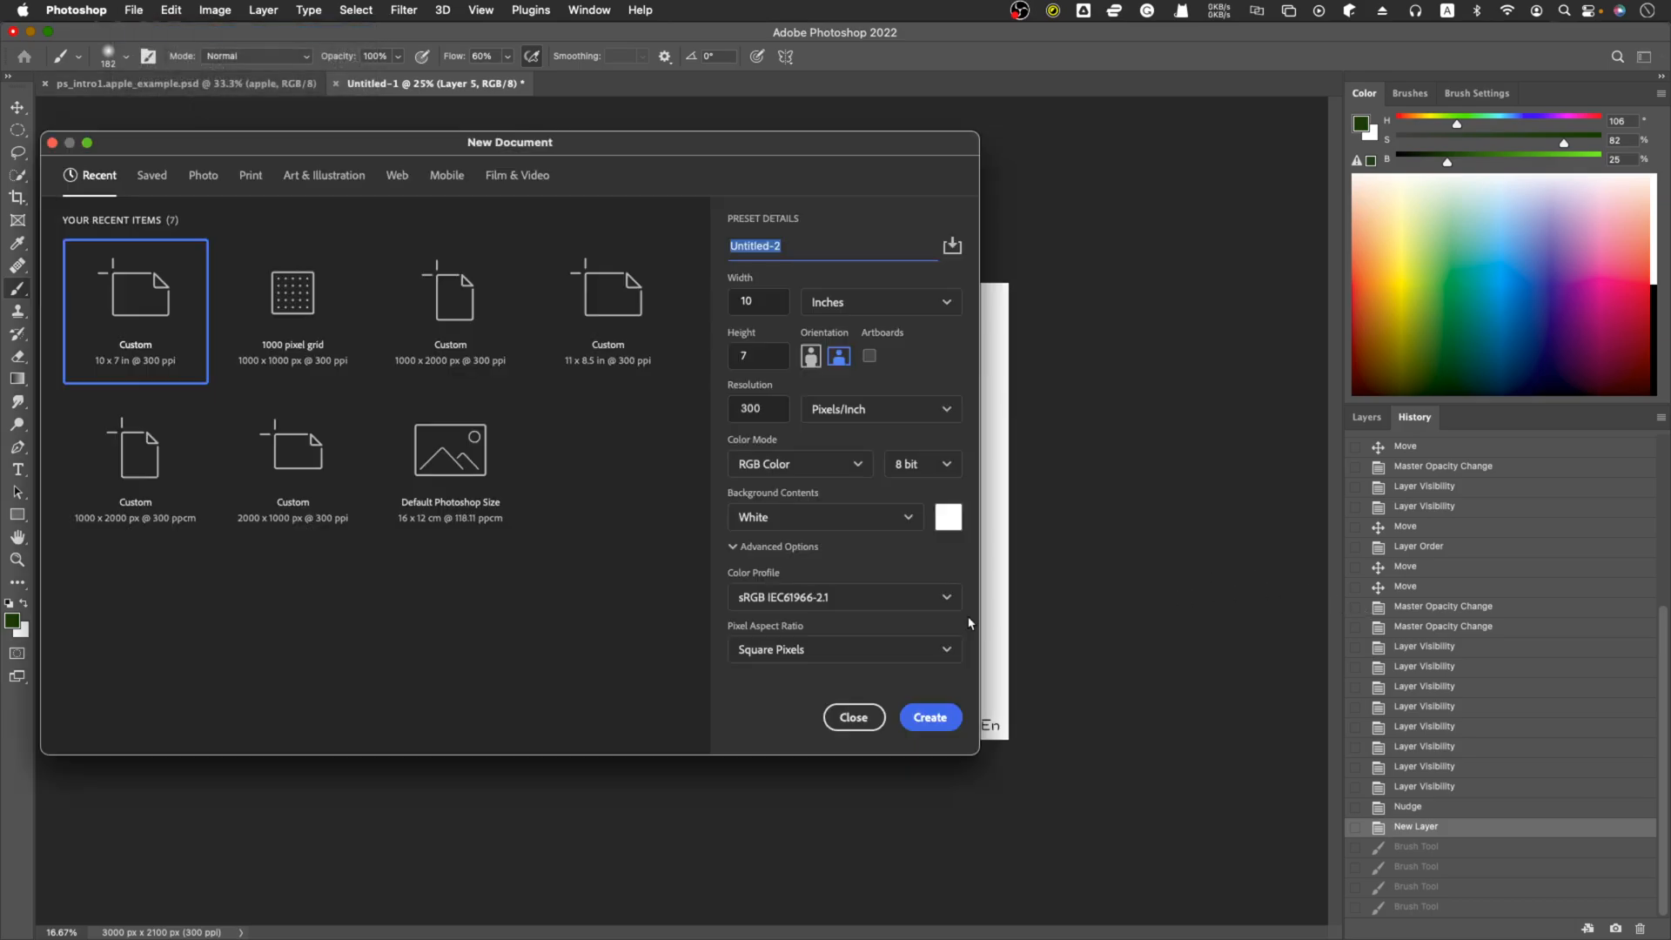
click(926, 724)
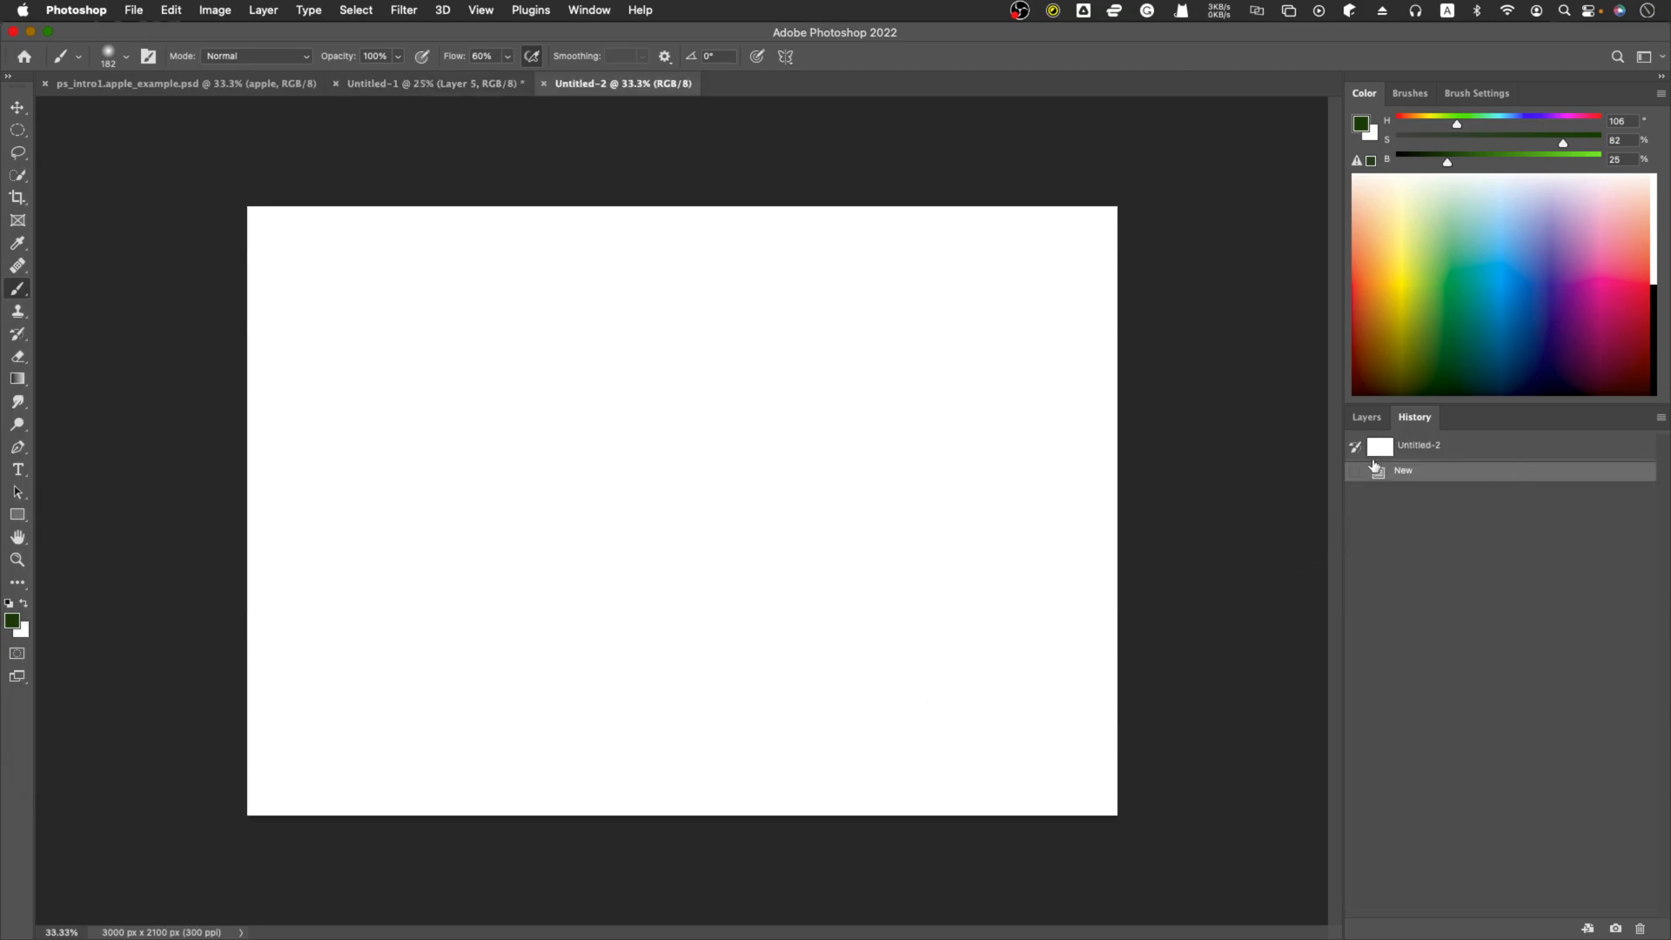
click(383, 84)
click(557, 84)
click(410, 84)
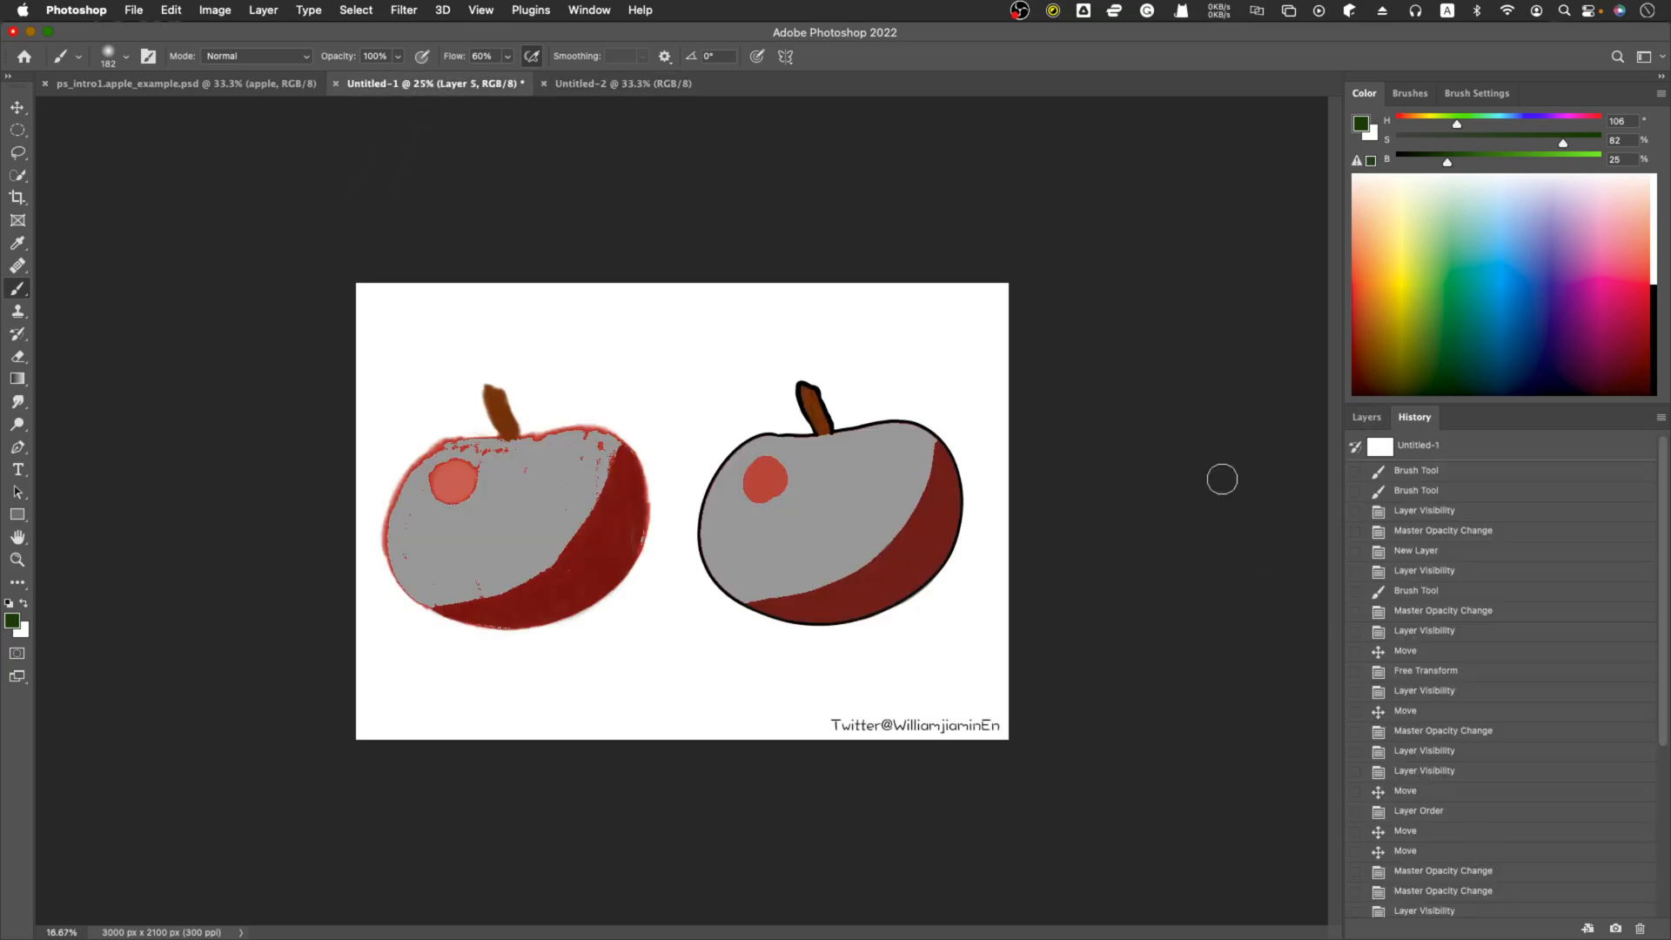
click(619, 87)
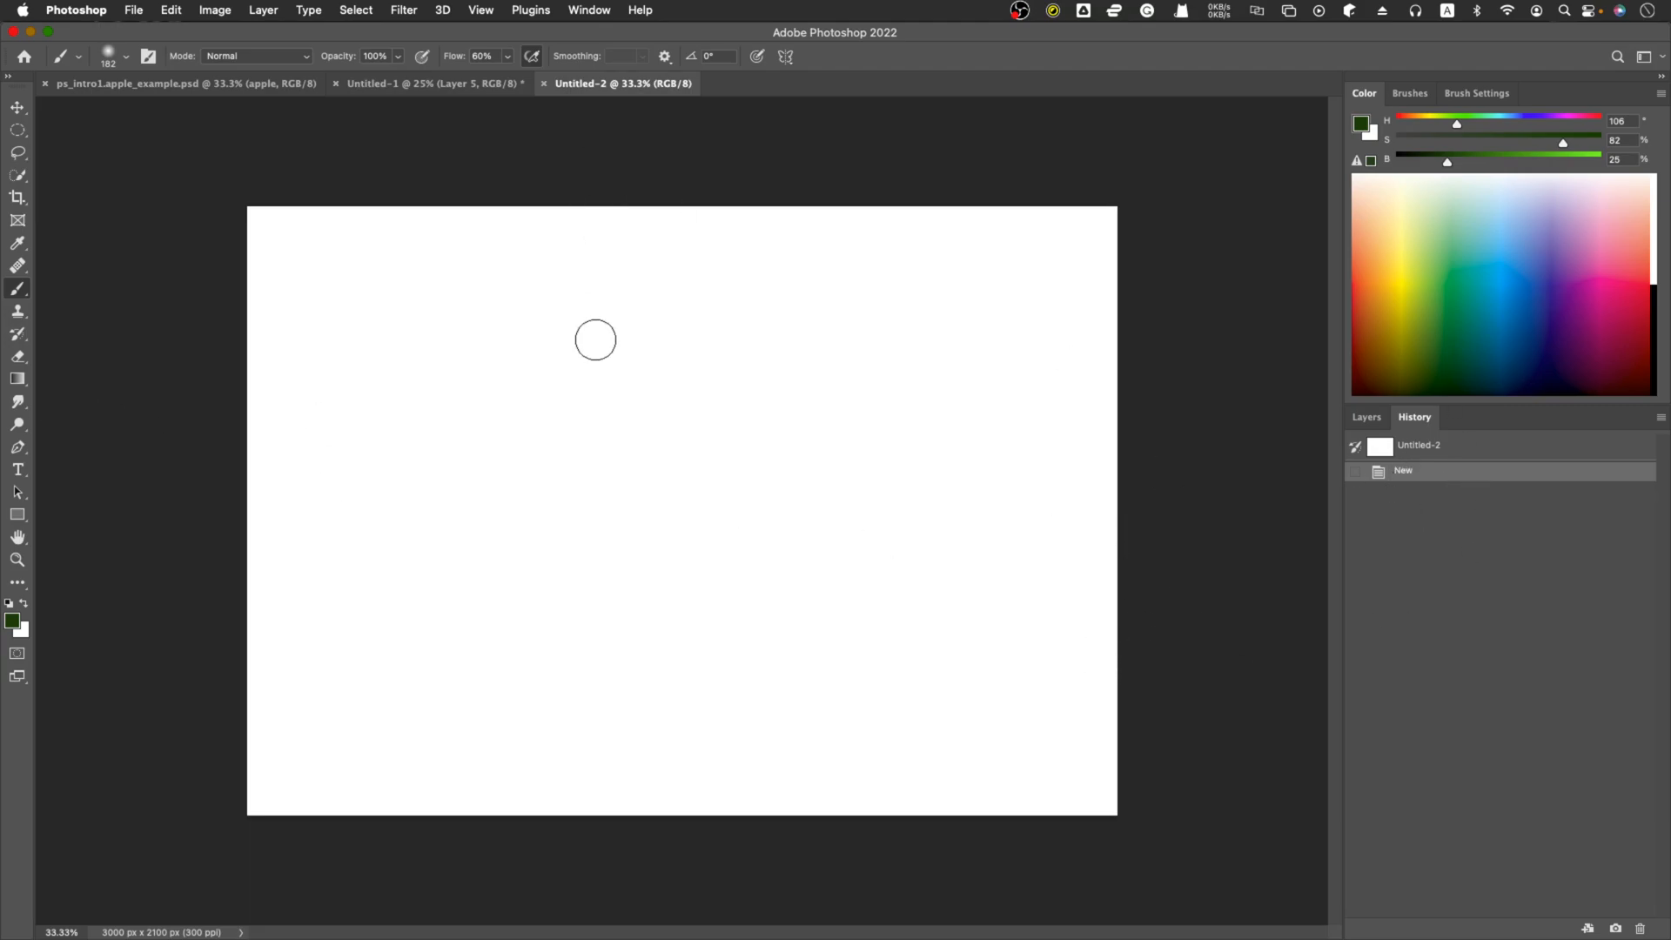
scroll(648, 401, up, 1)
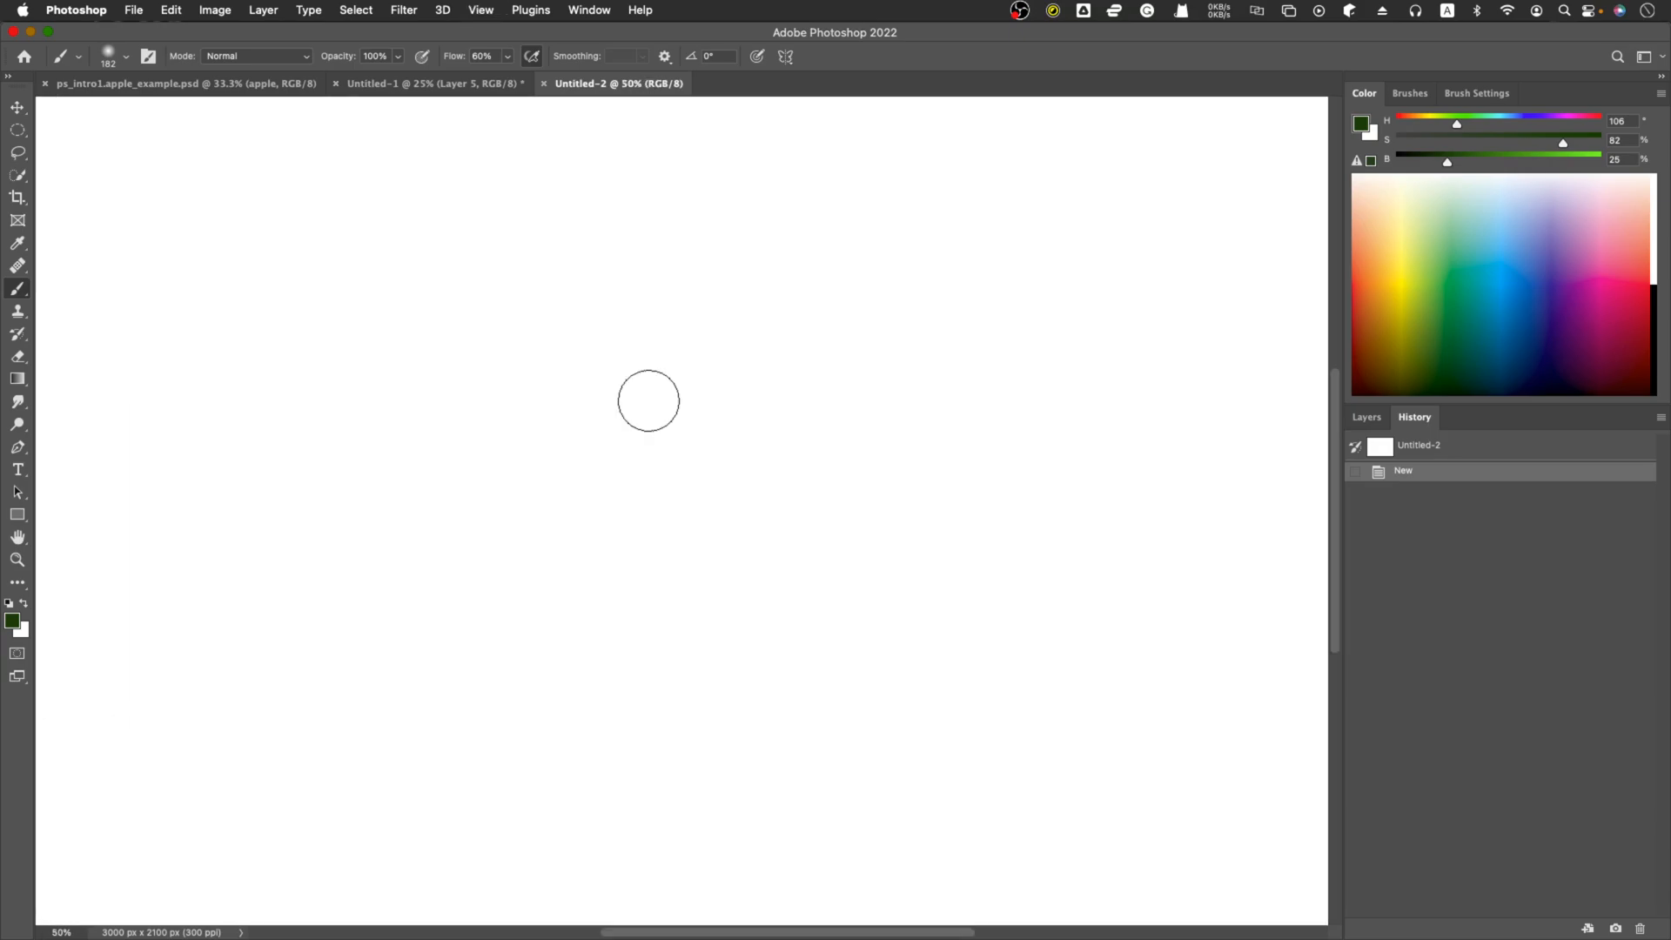
scroll(648, 400, down, 1)
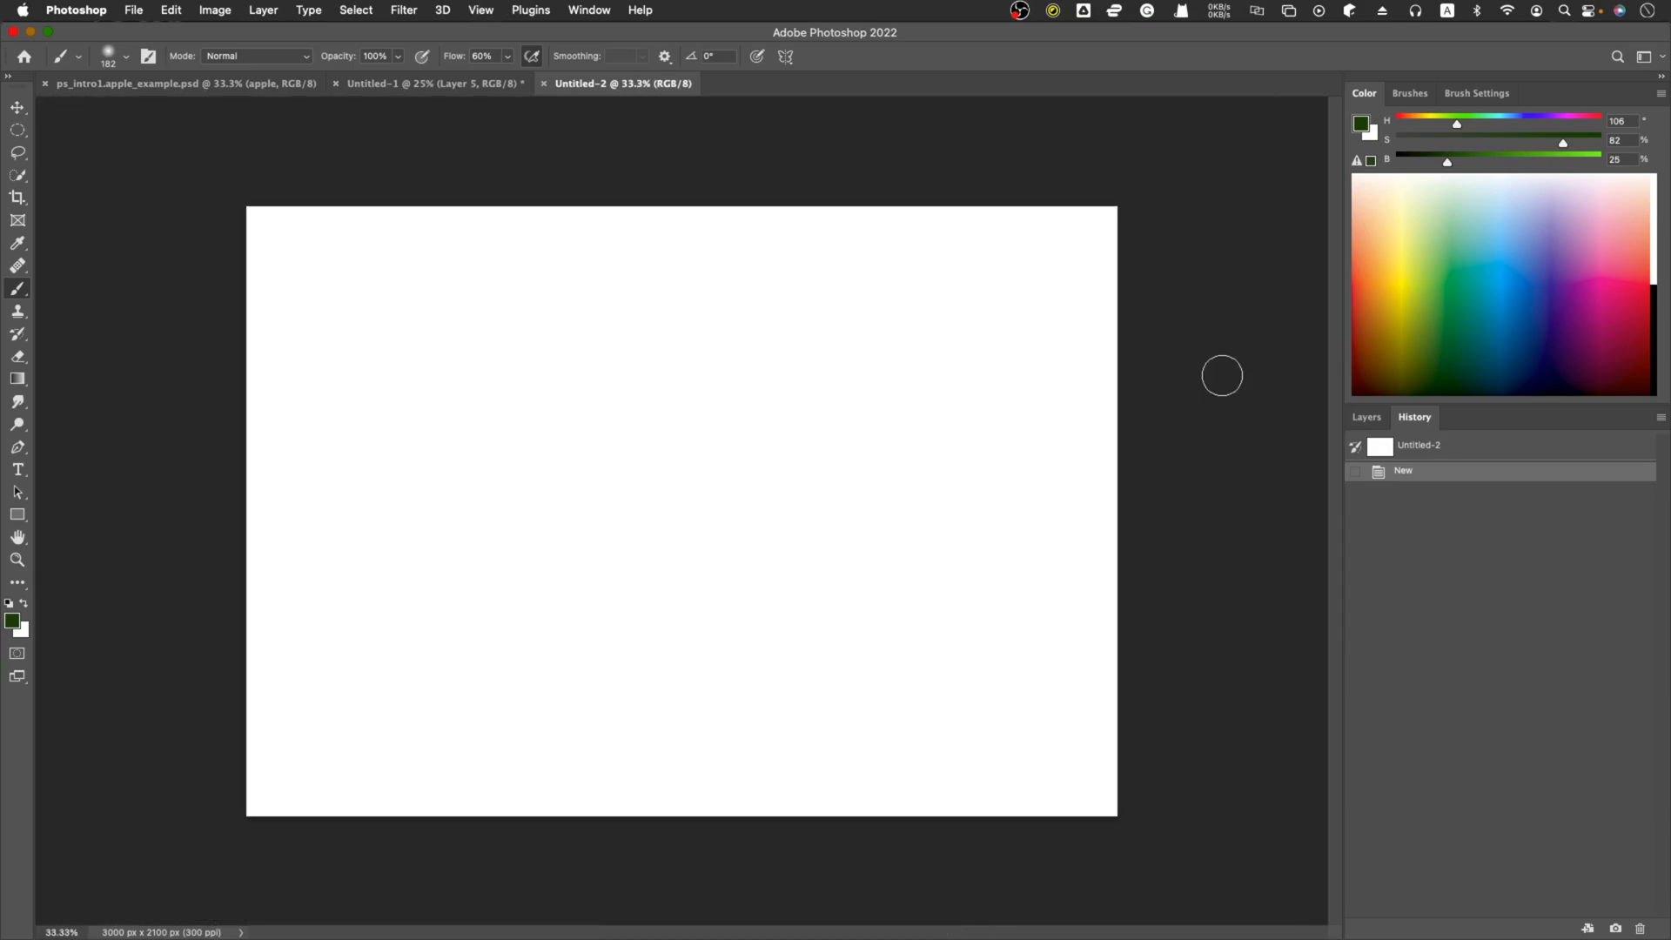
- Add a new layer and paint a dark green number 1 near the canvas's upper-left corner with a 59 px brush
click(1373, 418)
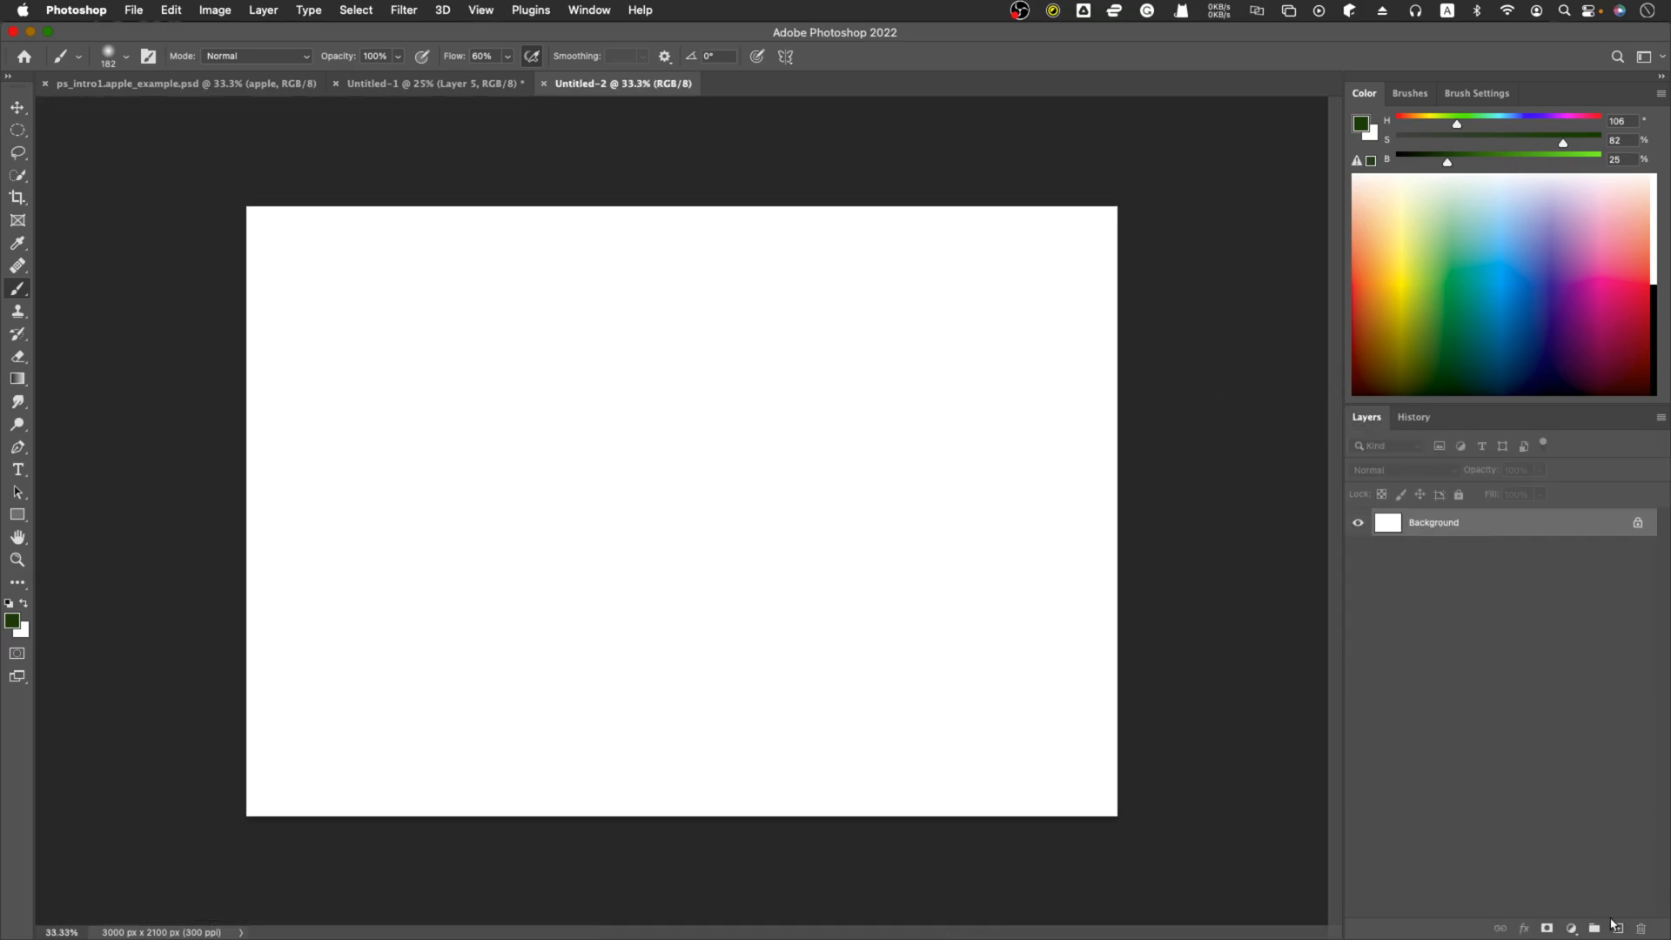
click(1617, 927)
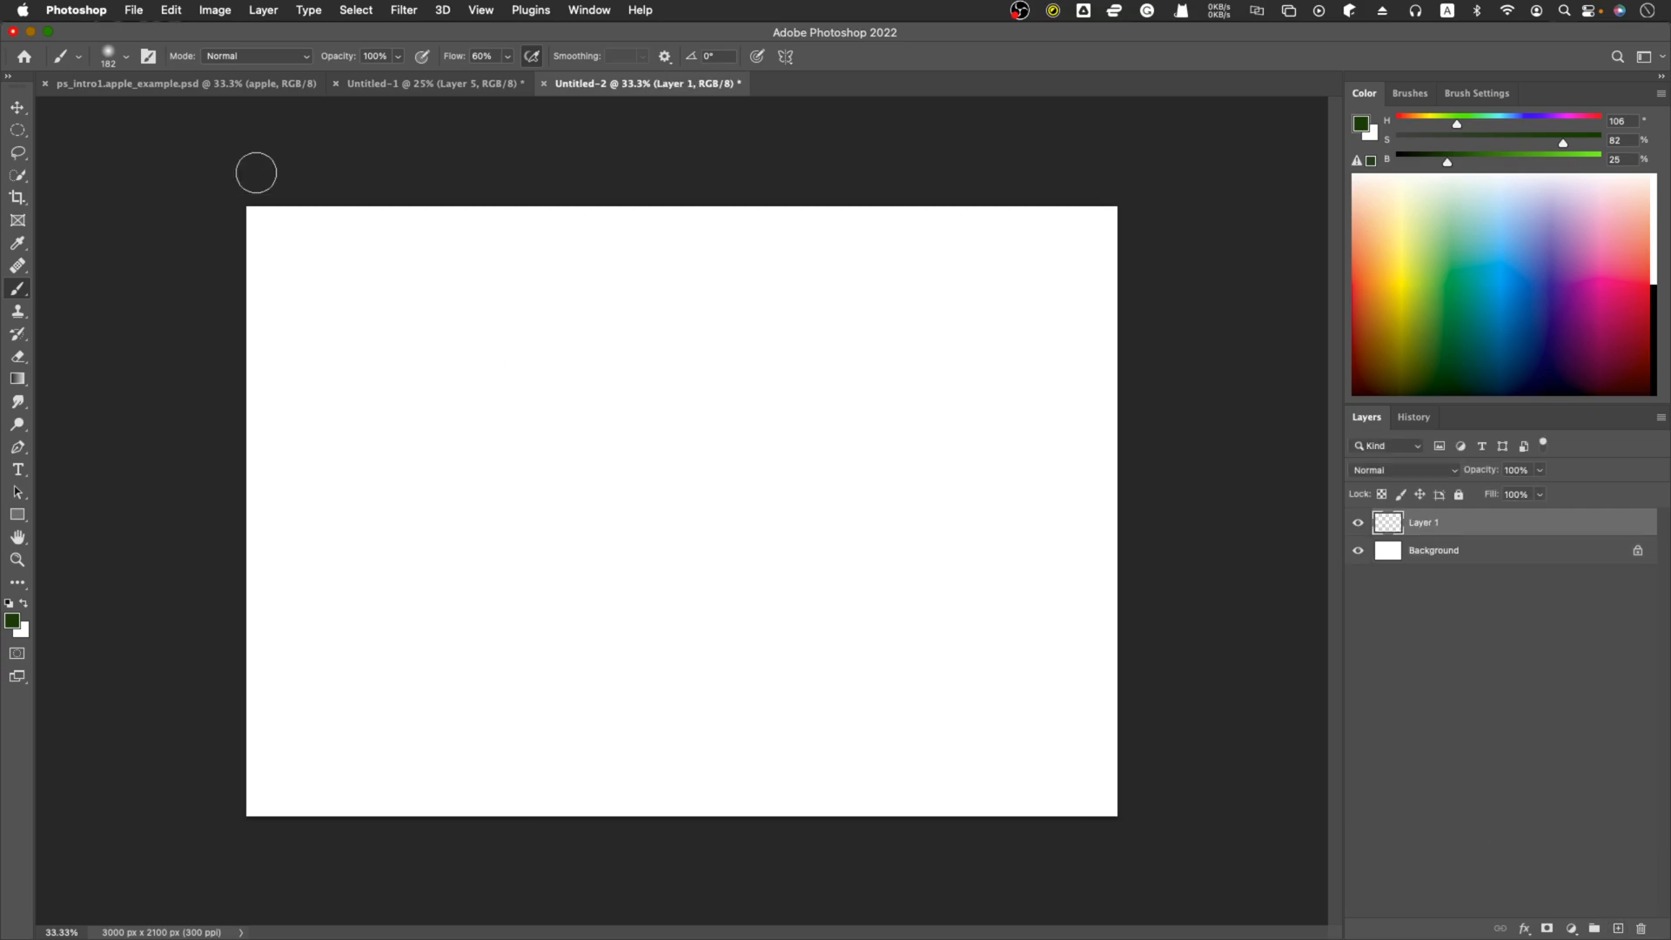
click(126, 56)
drag(133, 105, 129, 107)
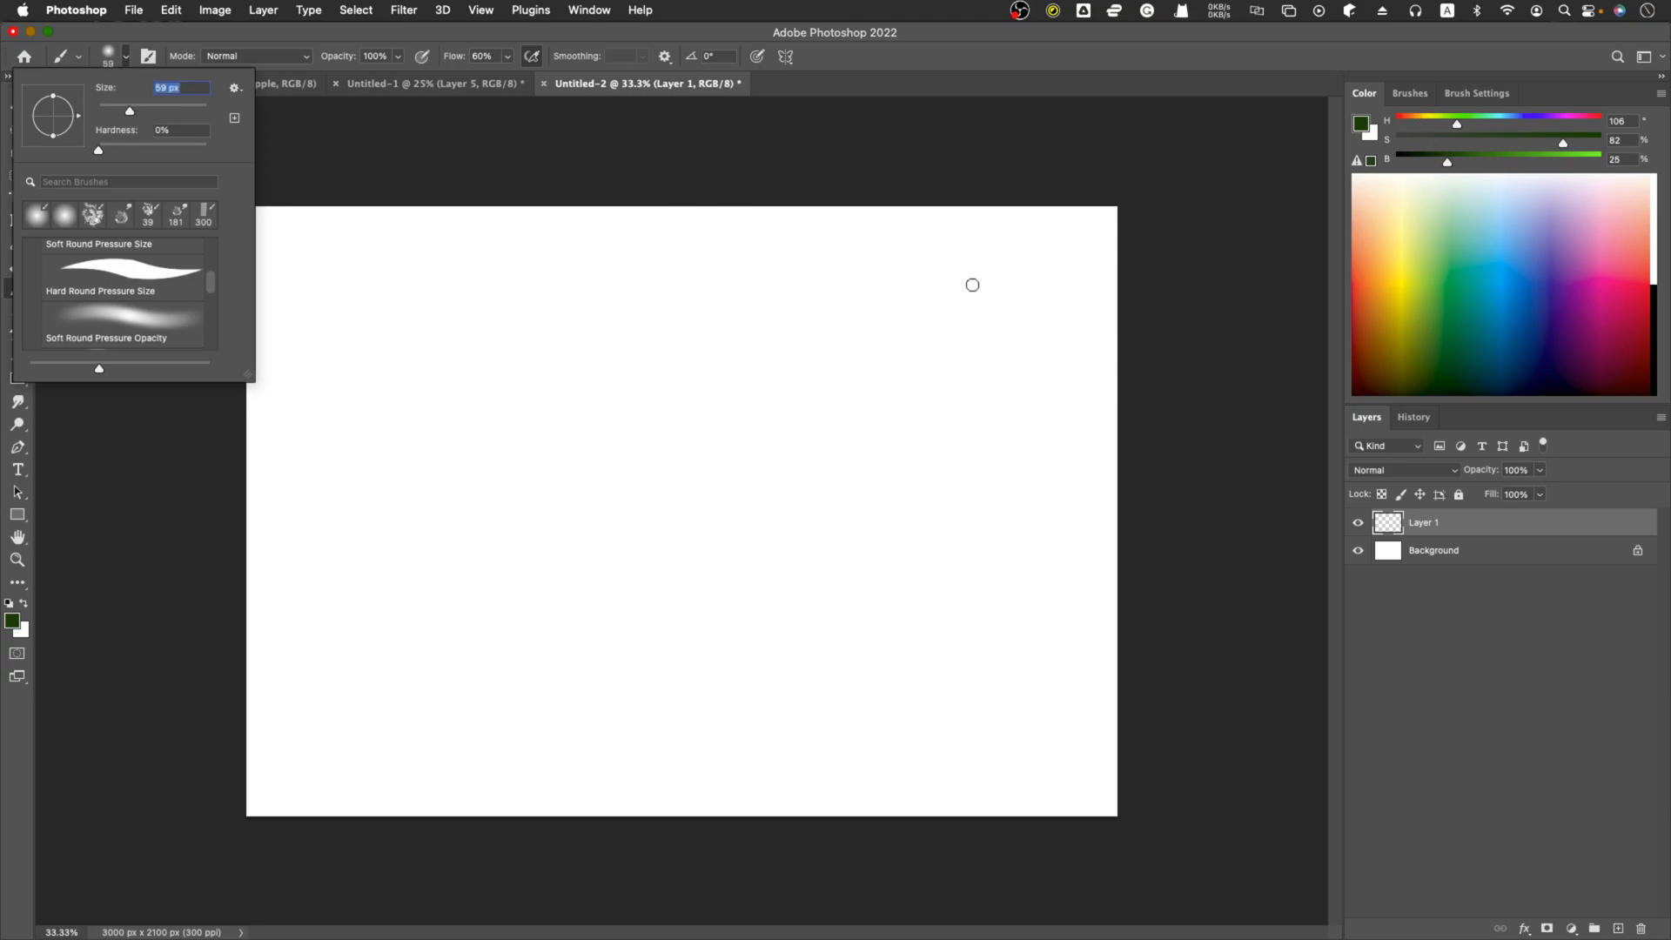
click(868, 175)
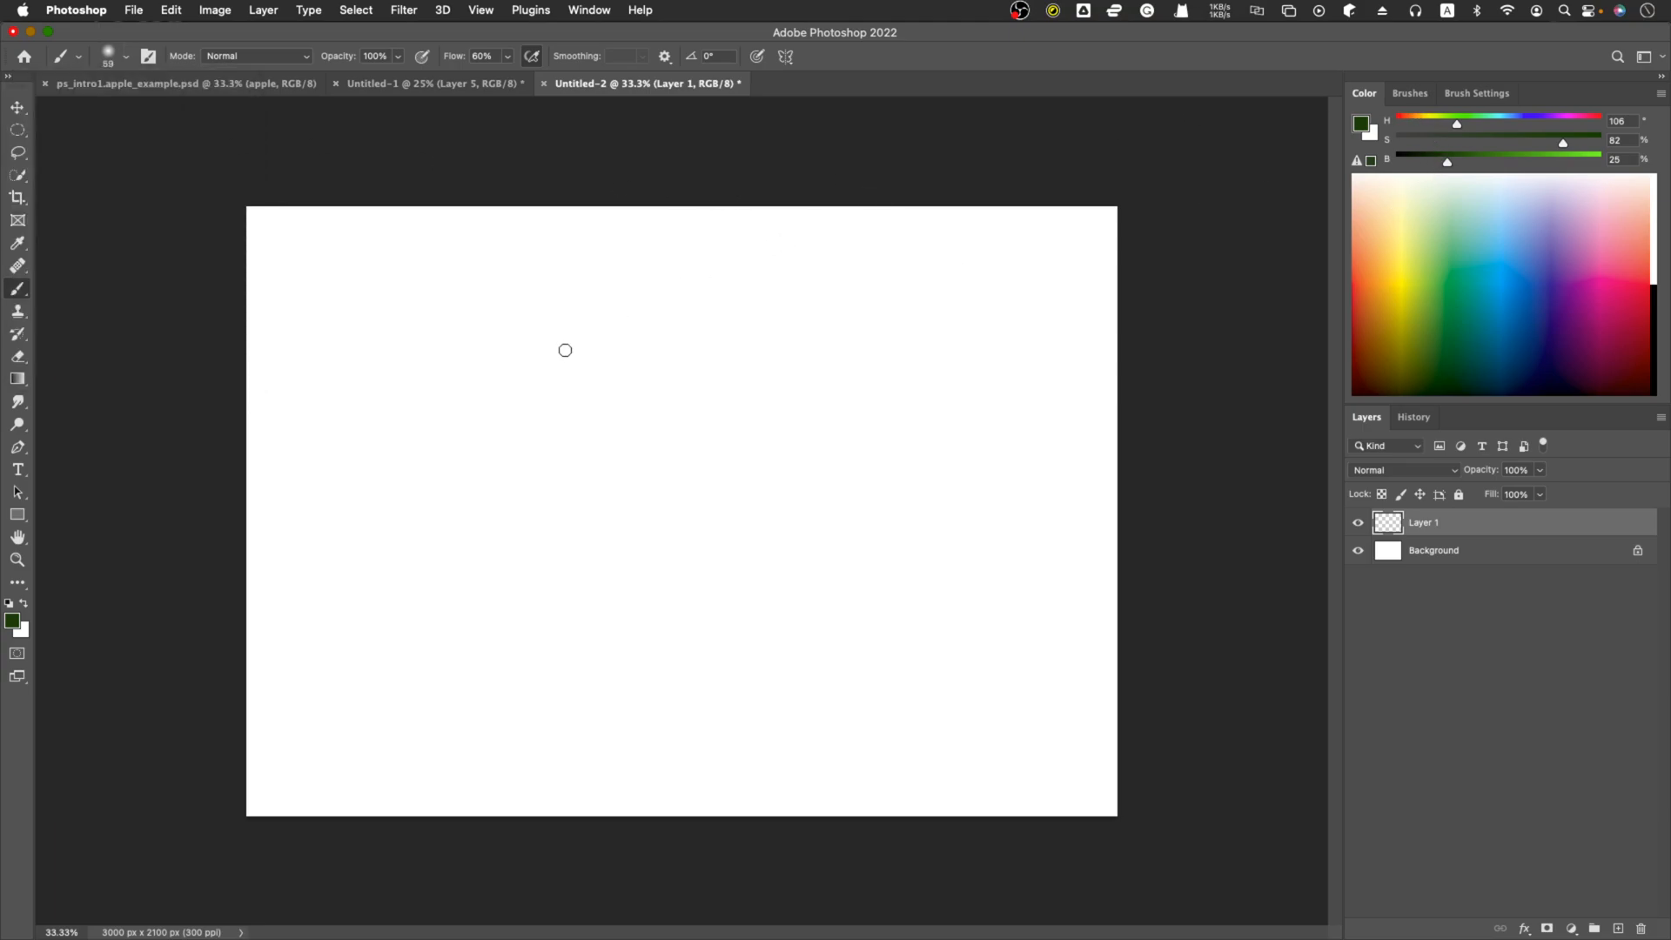
drag(355, 277, 336, 345)
- Add another layer and paint a light pink number 2 (H 339, S 34, B 96) beside the 1
click(1617, 926)
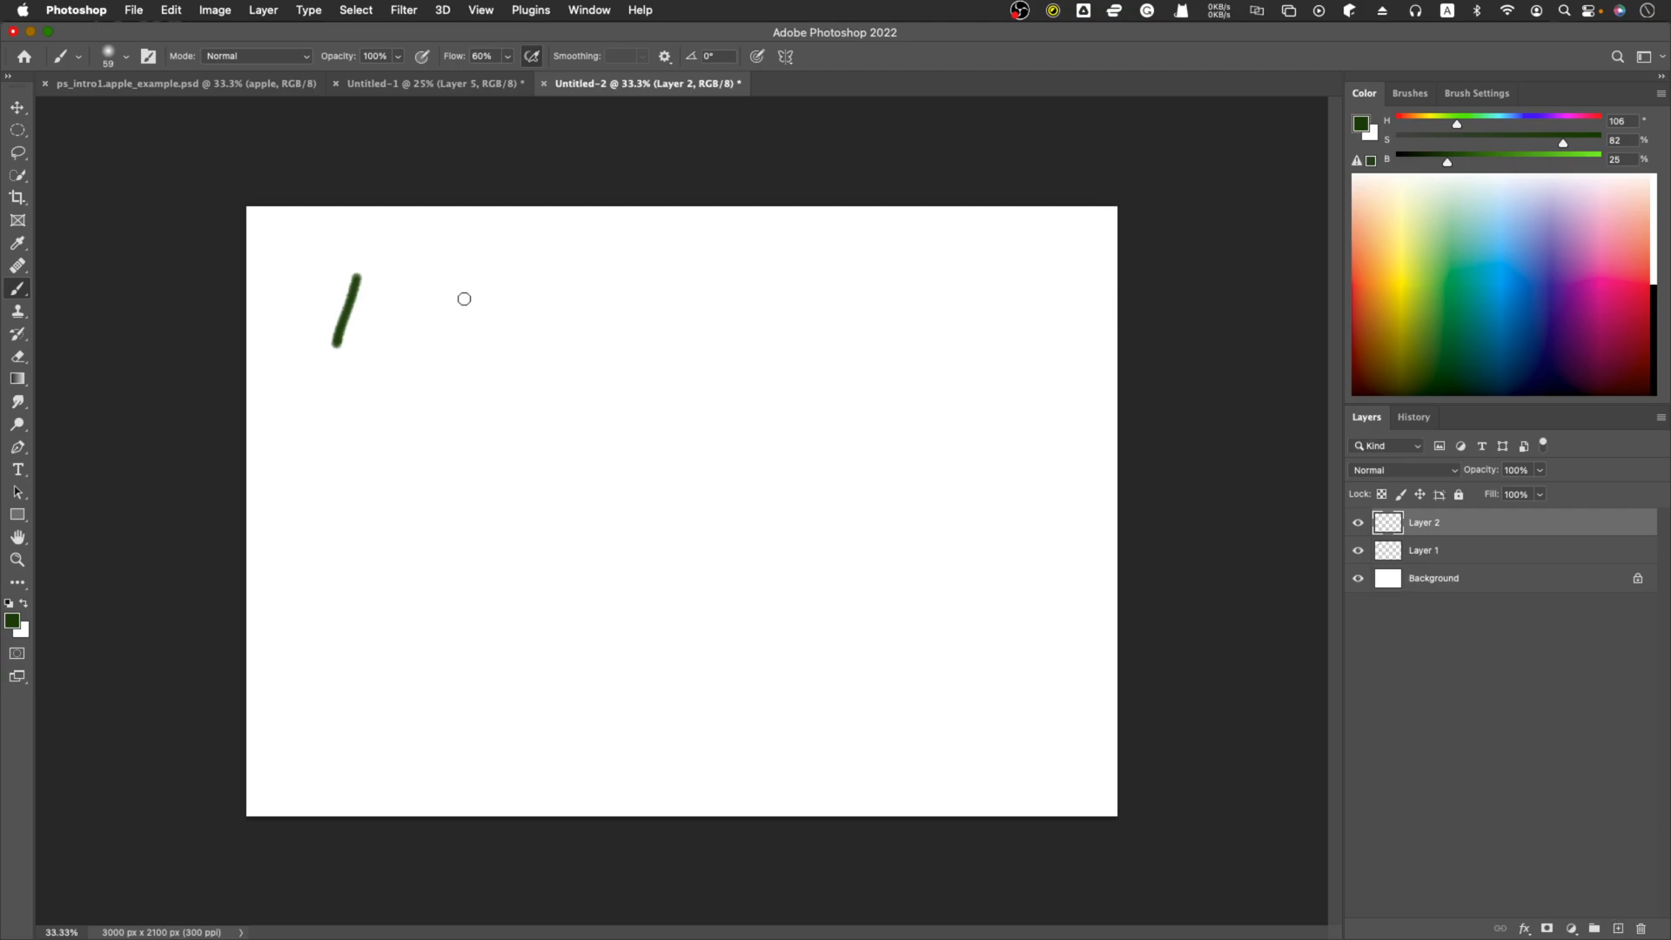
click(1628, 341)
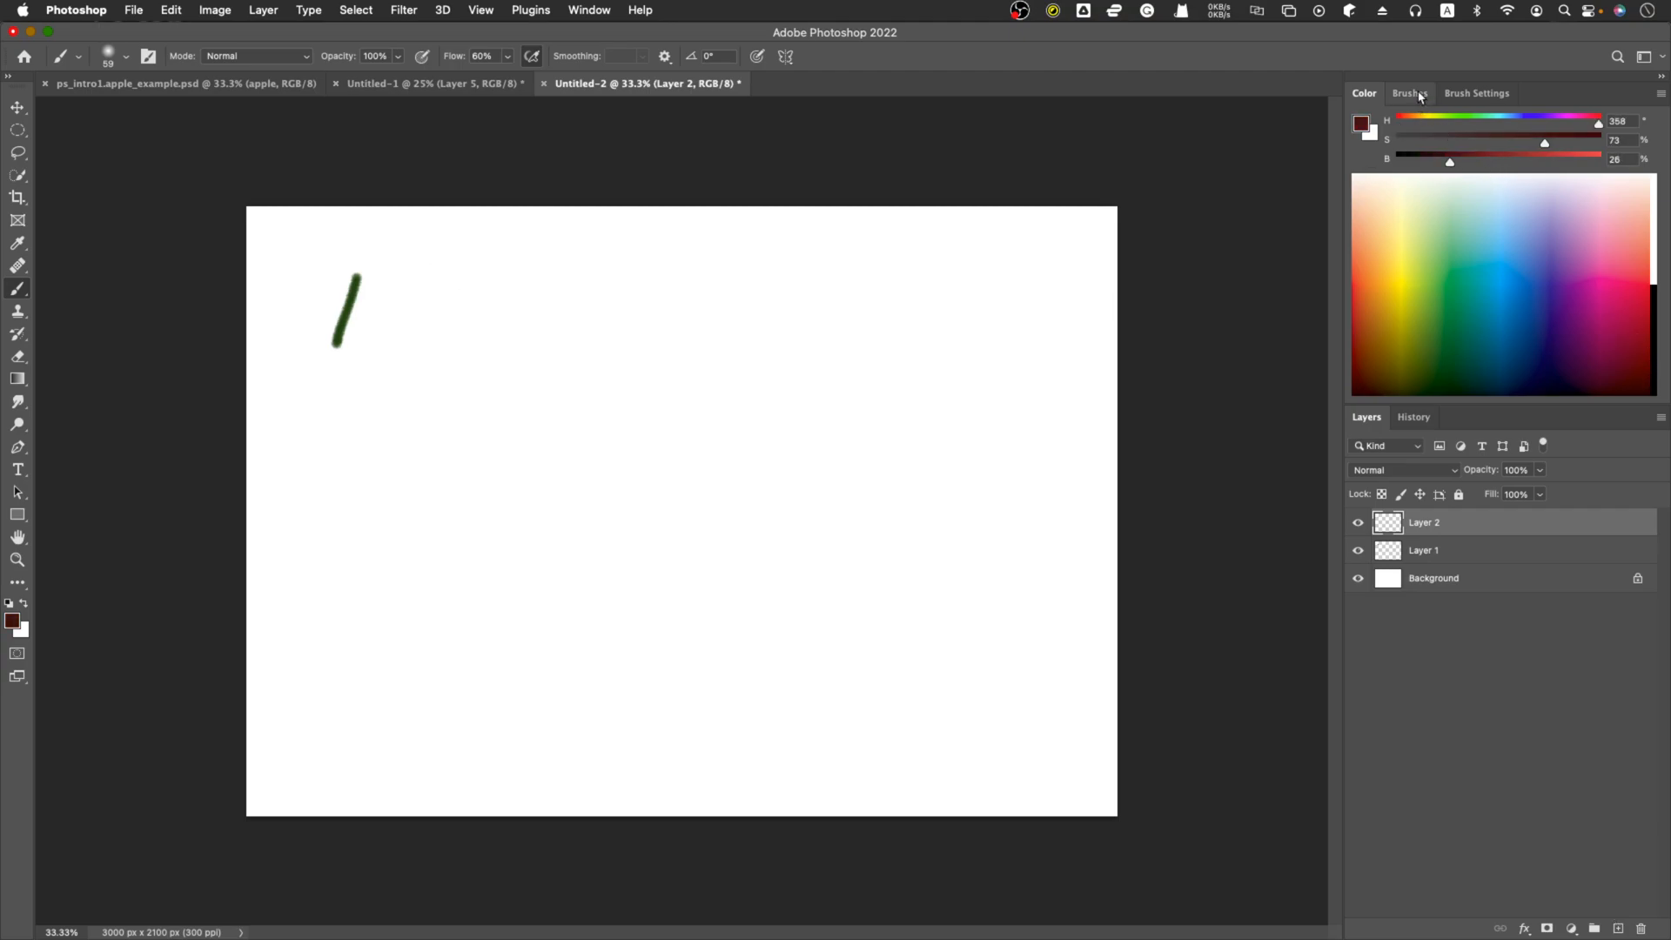
click(1598, 227)
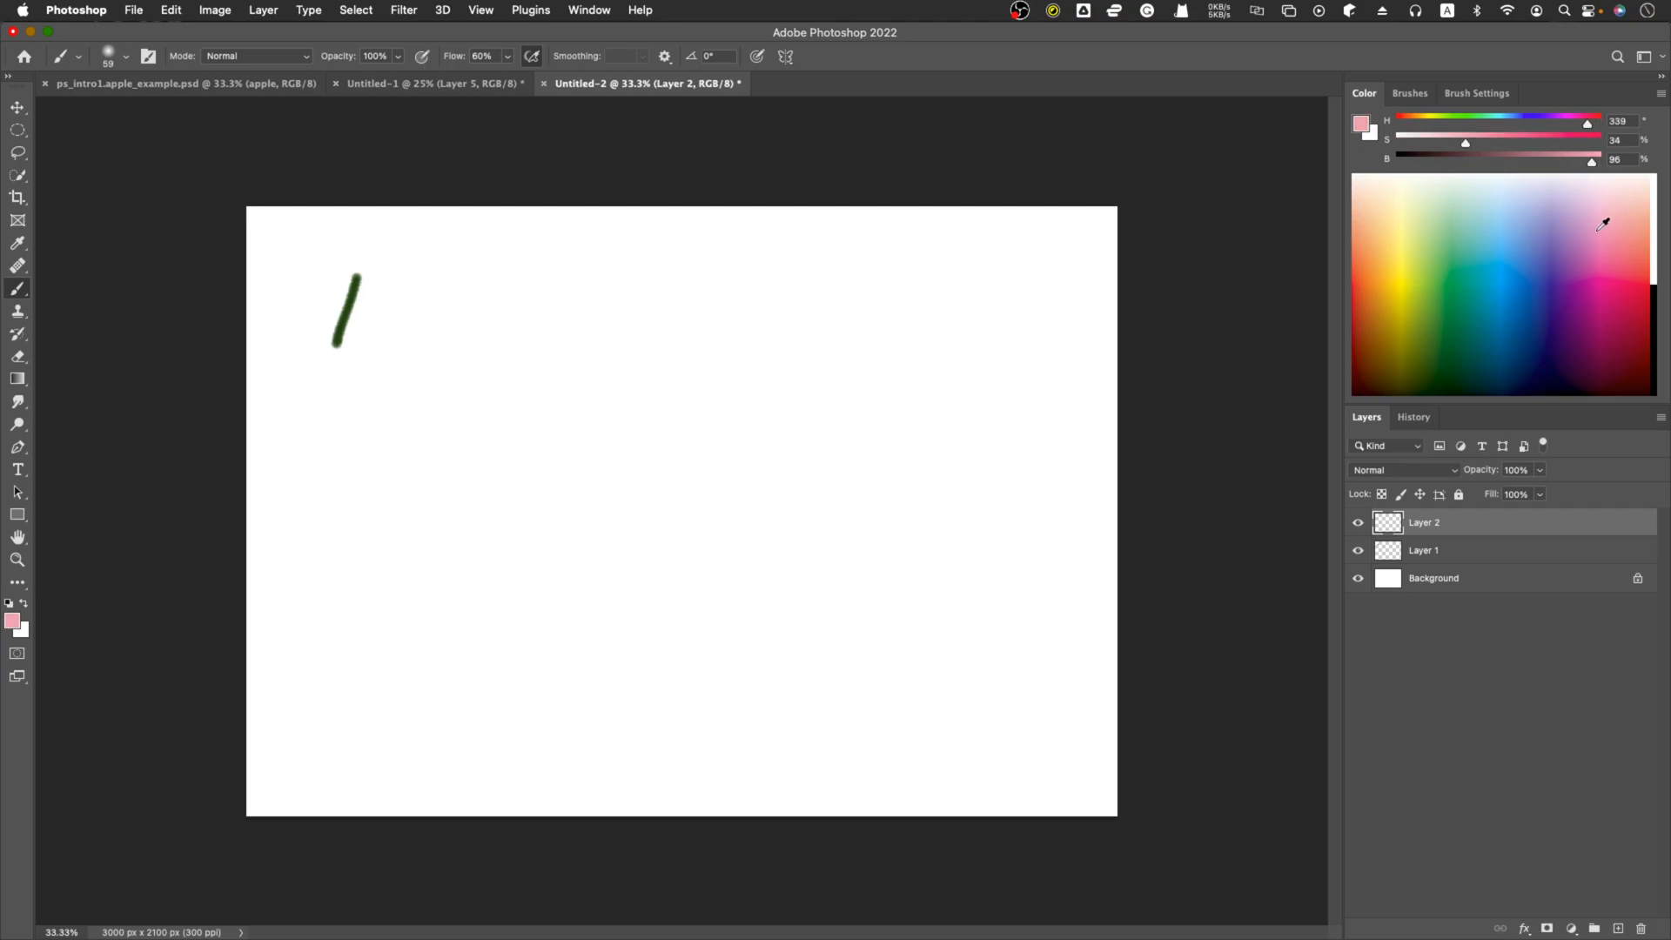
mouse_move(460, 276)
mouse_down()
mouse_move(466, 322)
mouse_move(510, 324)
mouse_up()
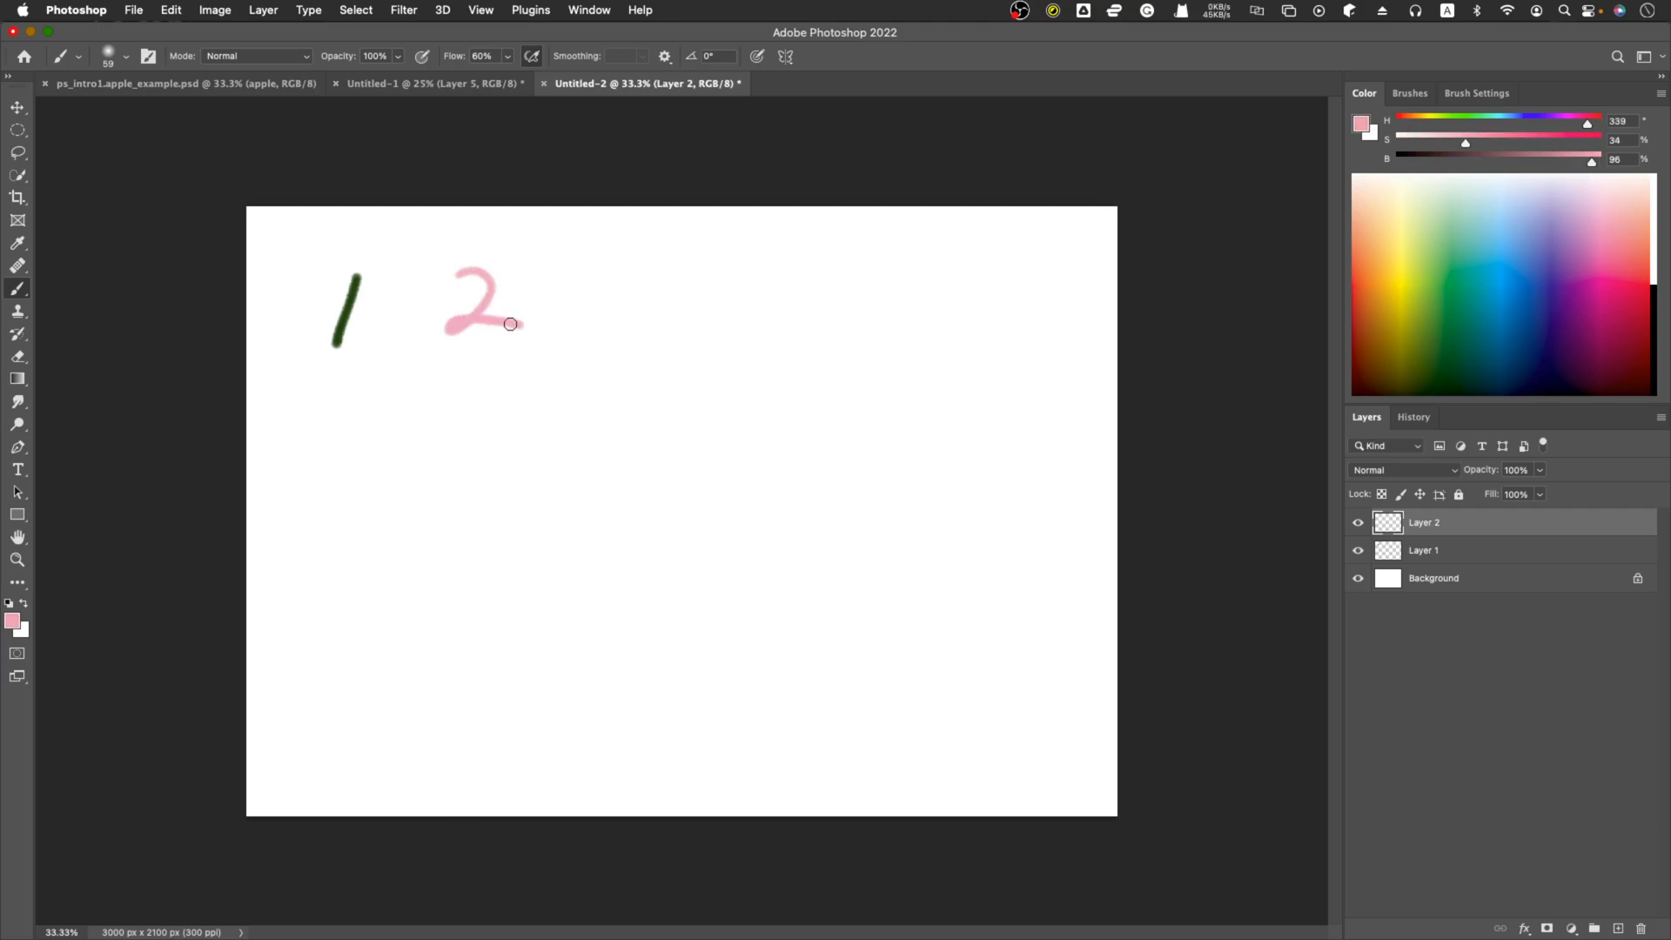
- Add a third layer and paint an orange number 3 (H 29, S 84, B 89) beside the 2
click(1620, 927)
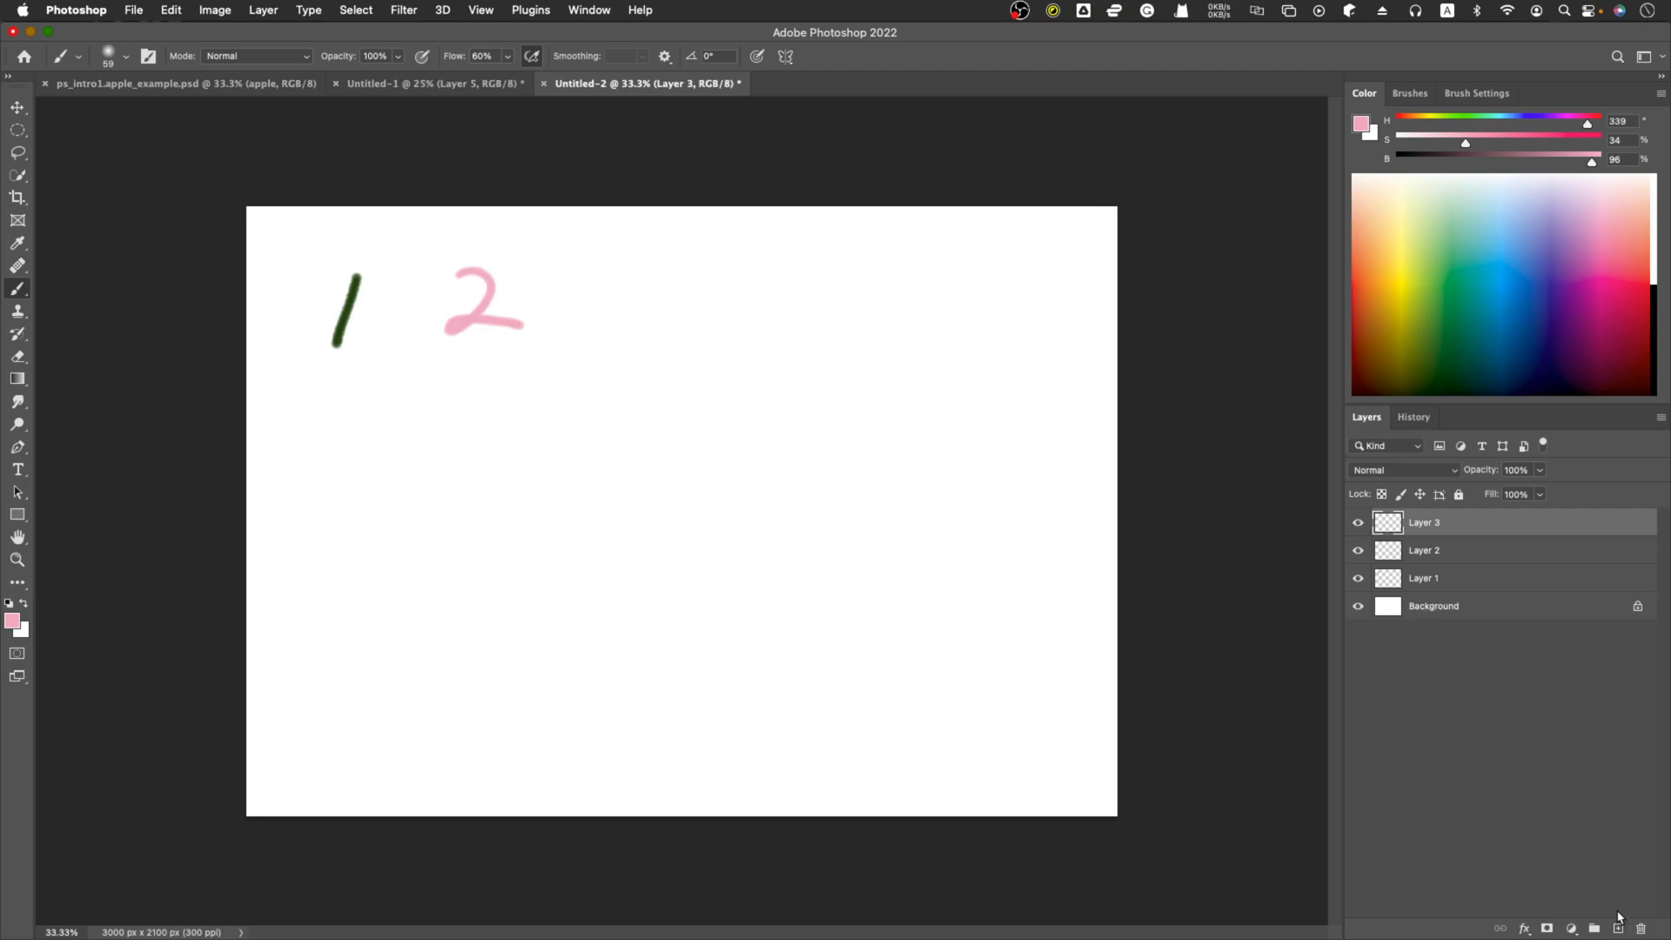
drag(1403, 283, 1365, 279)
mouse_move(603, 270)
mouse_down()
mouse_move(641, 302)
mouse_move(590, 334)
mouse_up()
- Add a fourth layer and paint a magenta number 4 (H 323, S 79, B 62) beside the 3
click(1618, 927)
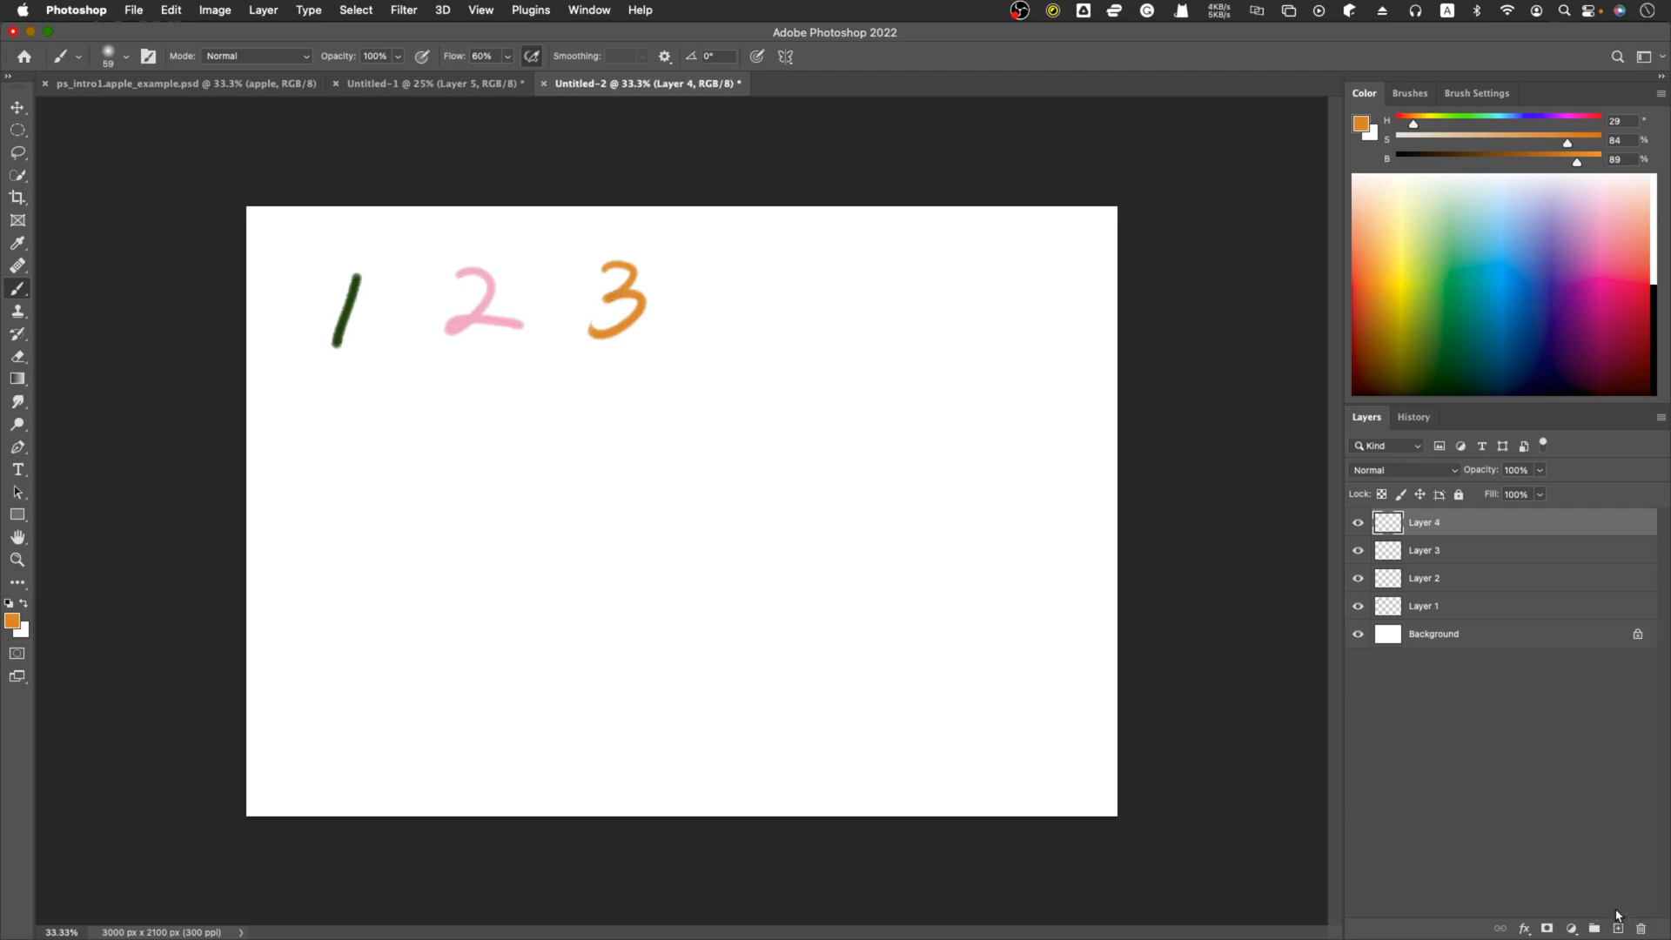
click(1553, 294)
mouse_move(740, 259)
mouse_down()
mouse_move(767, 285)
mouse_move(734, 353)
mouse_up()
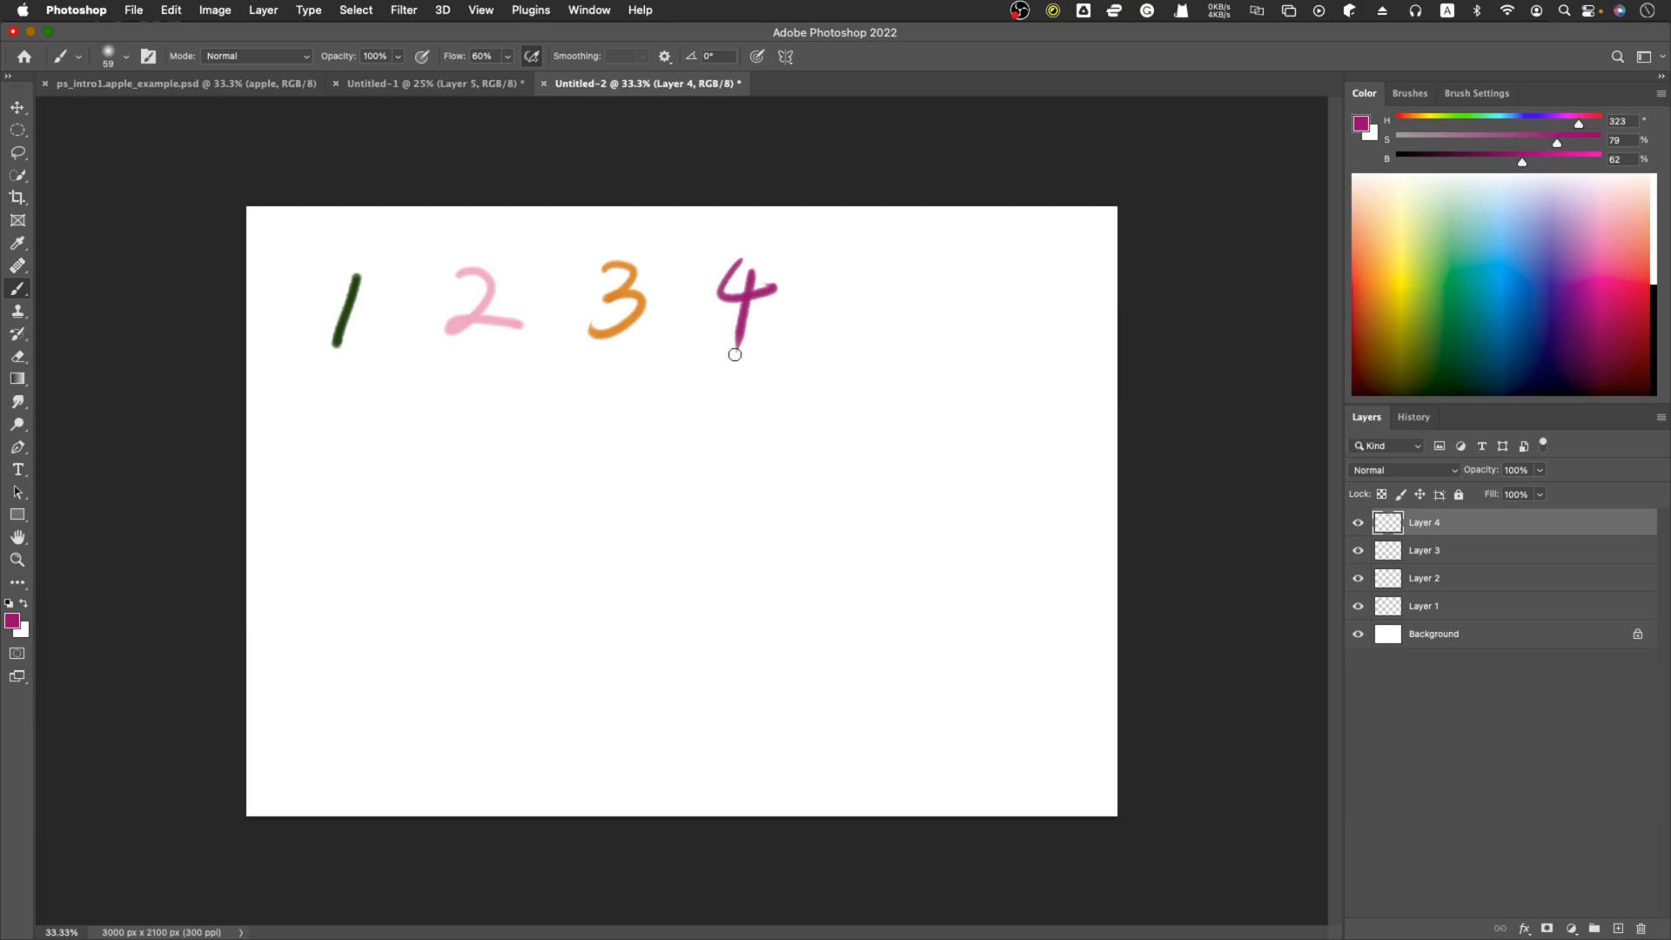
- Add a fifth layer and paint a blue number 5 (H 193, S 100, B 76) plus a long line under all the numbers
click(1618, 927)
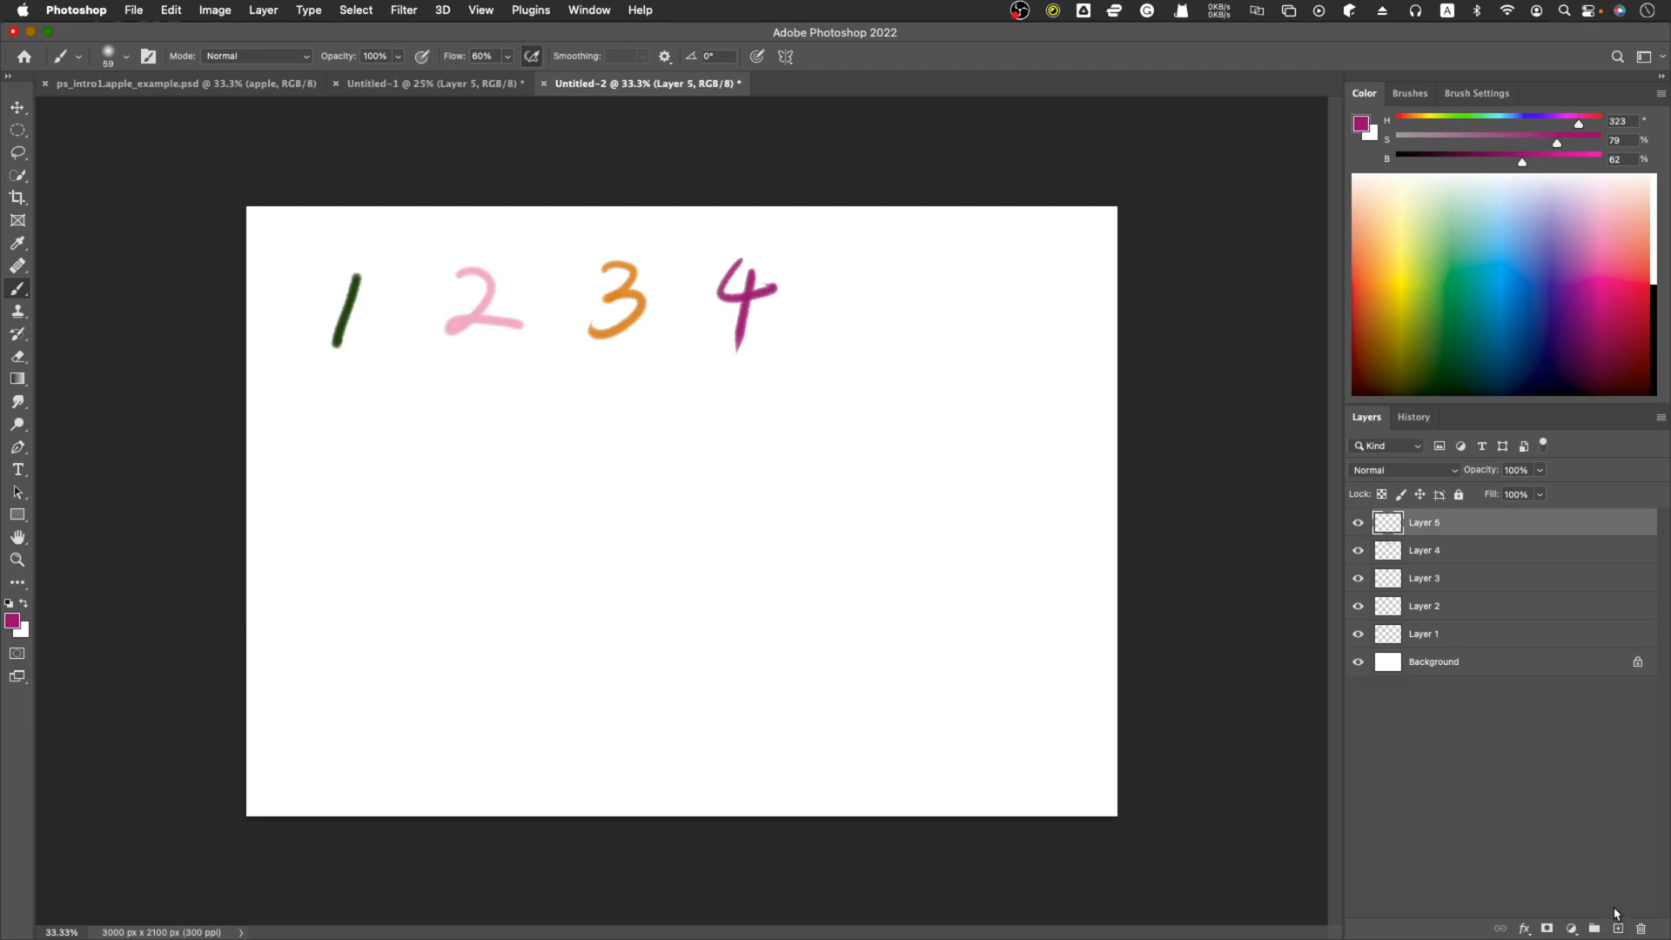
click(1523, 296)
mouse_move(871, 255)
mouse_down()
mouse_move(848, 297)
mouse_move(942, 253)
mouse_up()
drag(302, 393, 1079, 353)
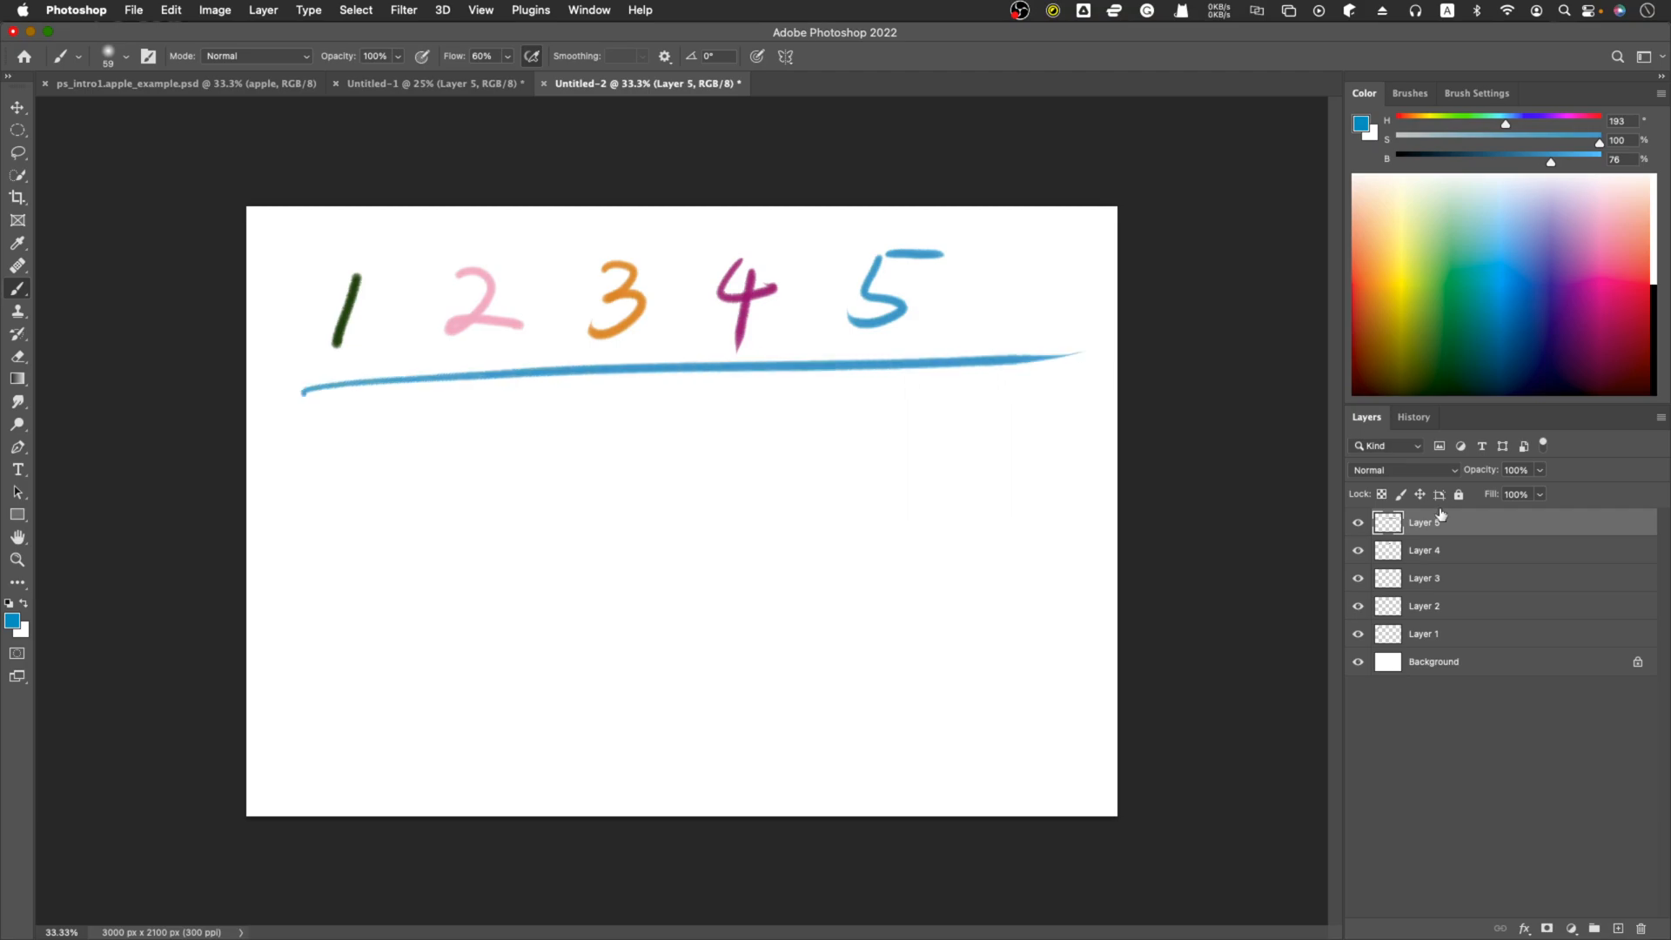
- Roll the document history back to the creation of the second layer and view the layer list
click(1414, 418)
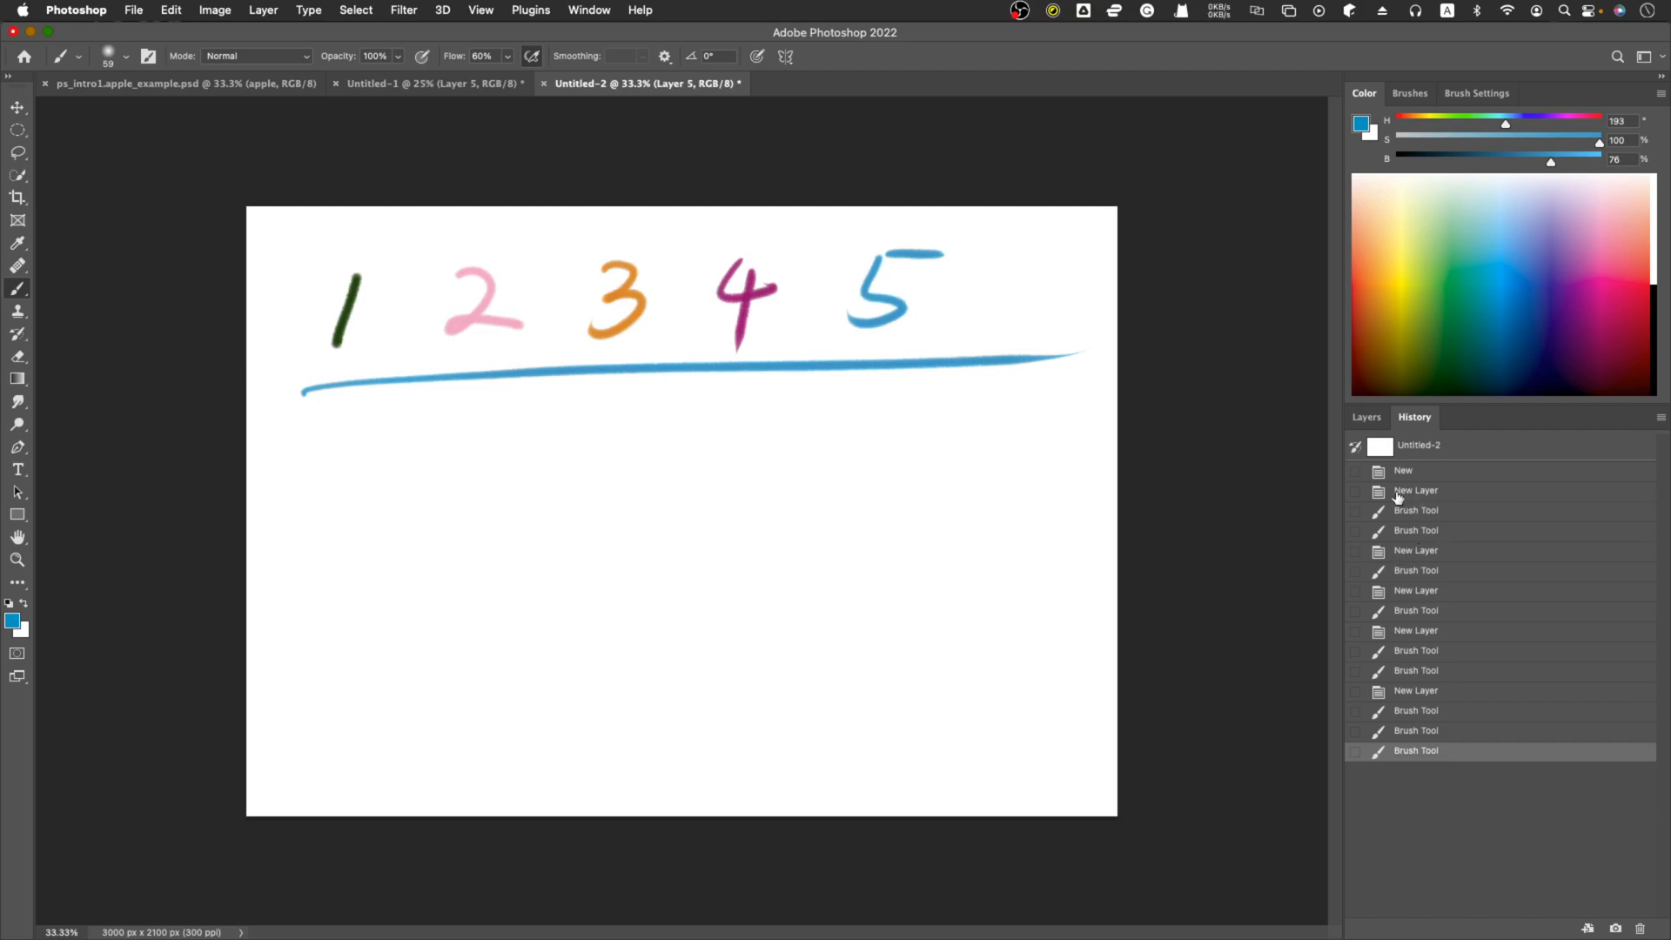
click(1415, 552)
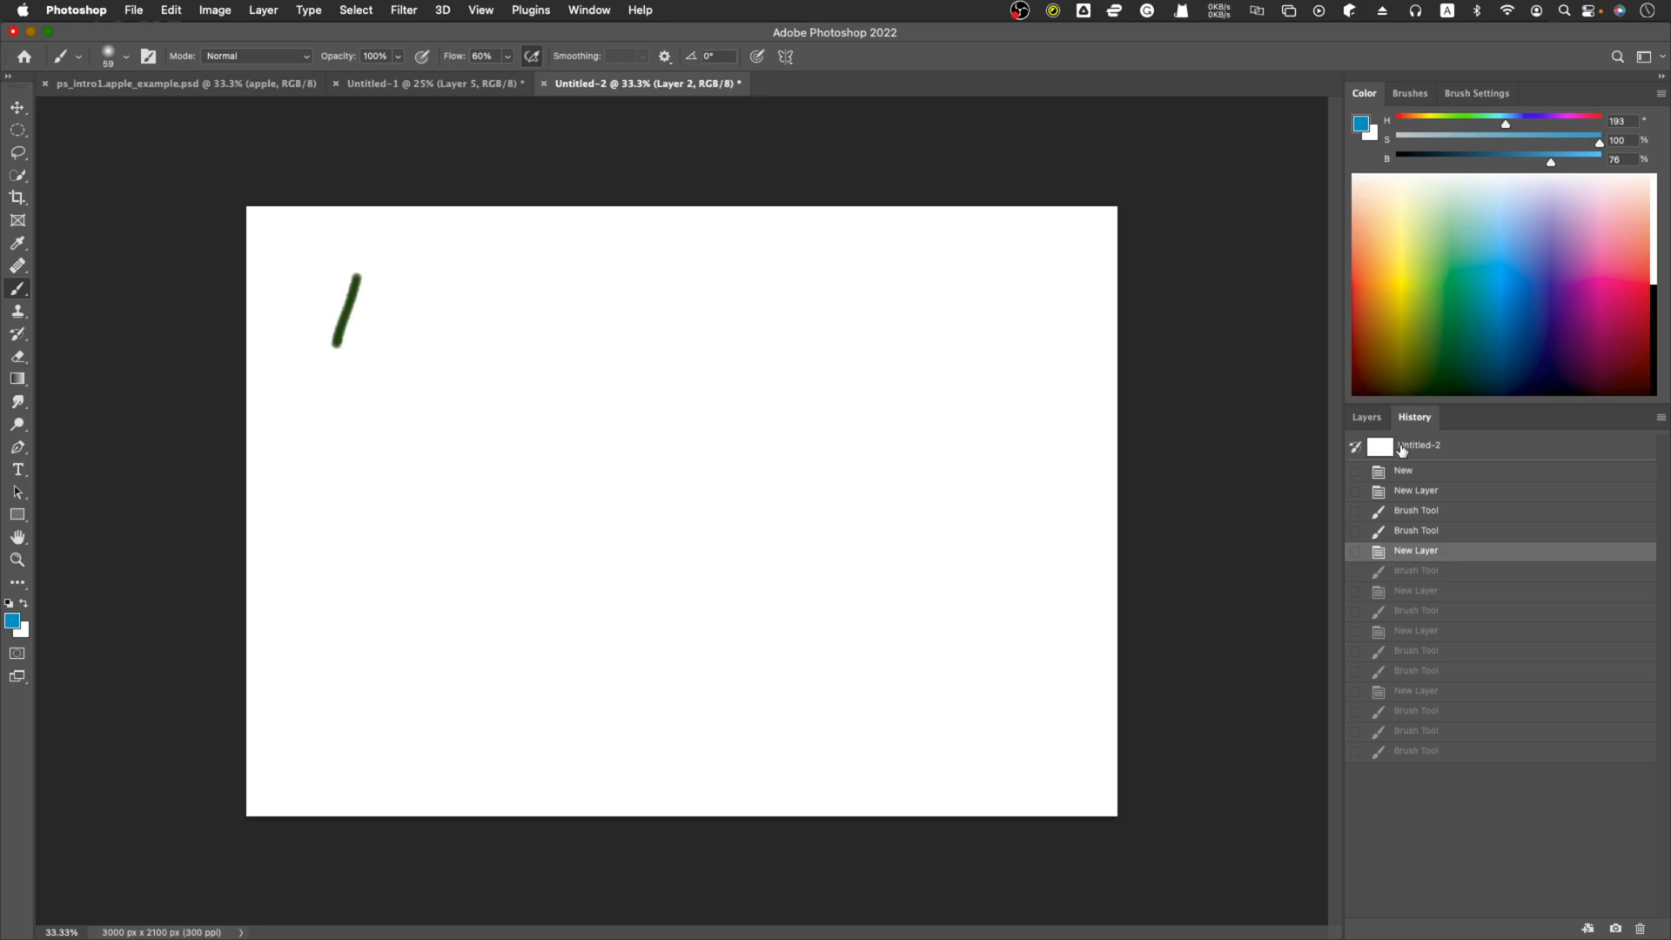
click(1367, 417)
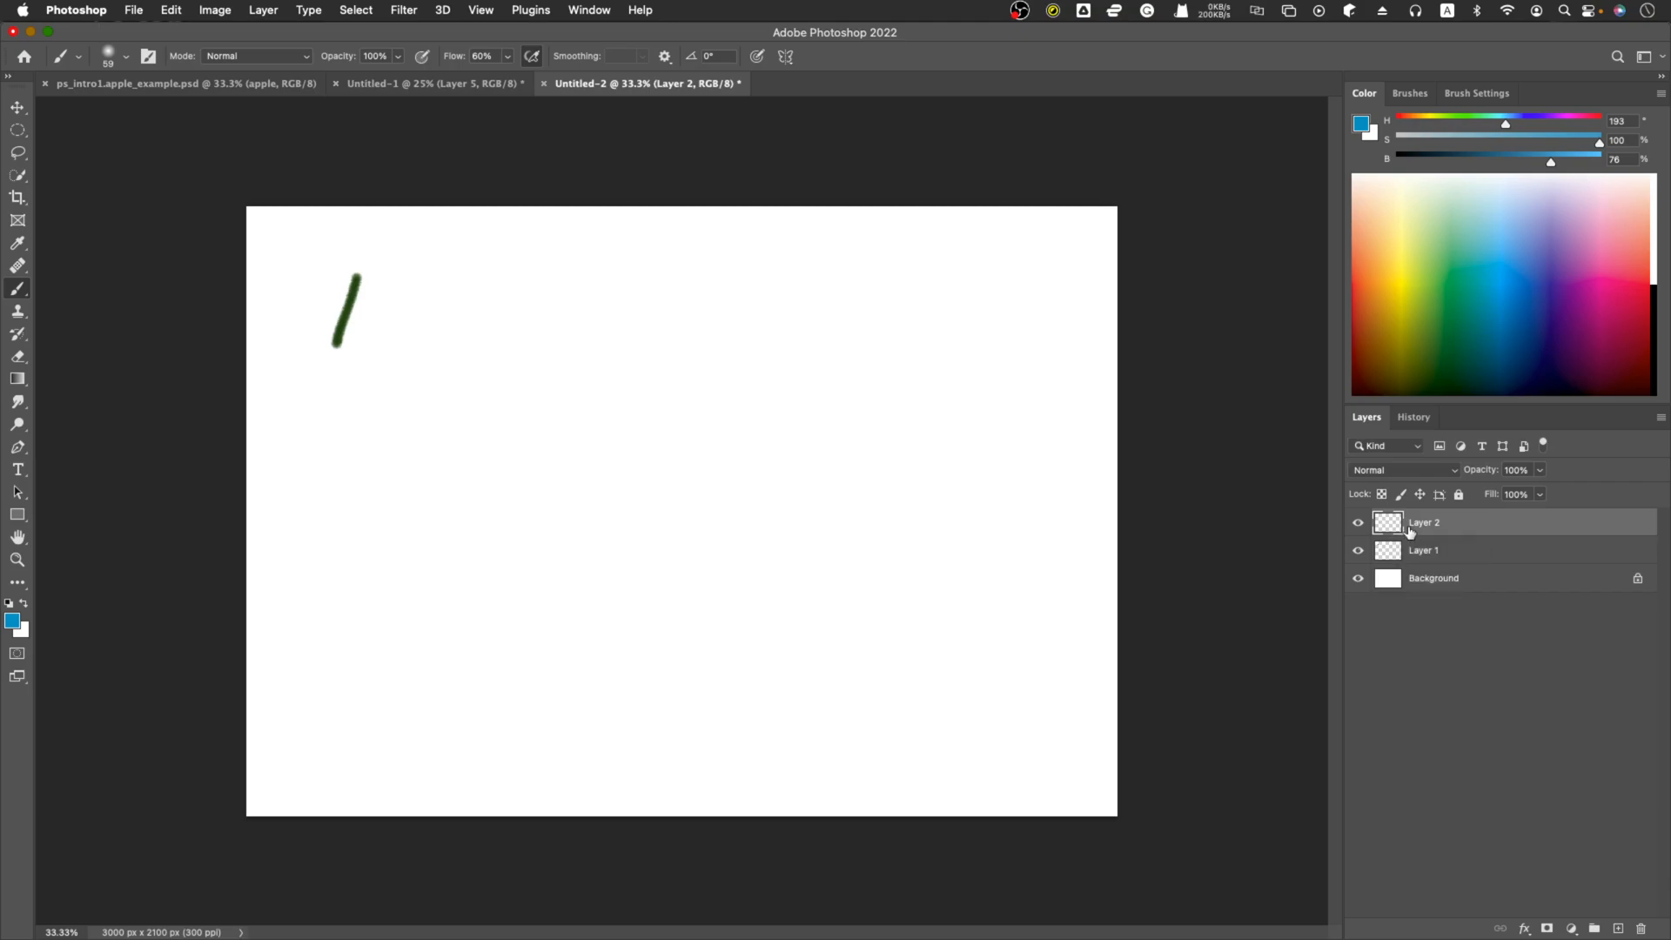
- Roll the history back to the brush stroke that completes the green 1 and check which layers exist at that state
click(1413, 417)
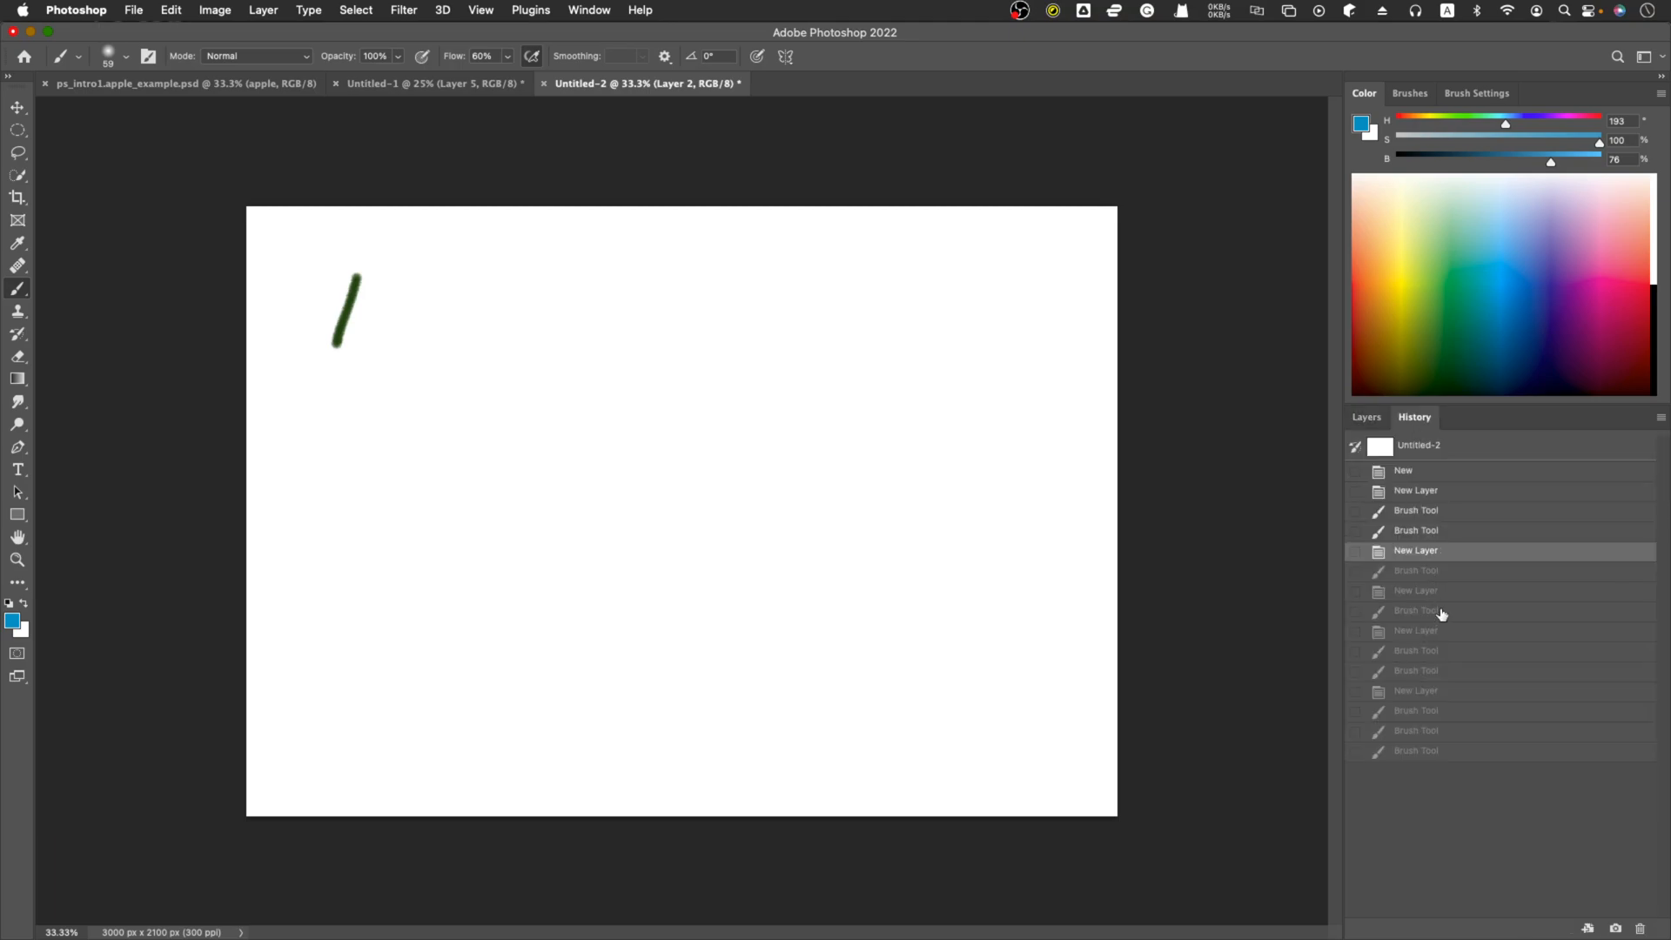
click(1415, 512)
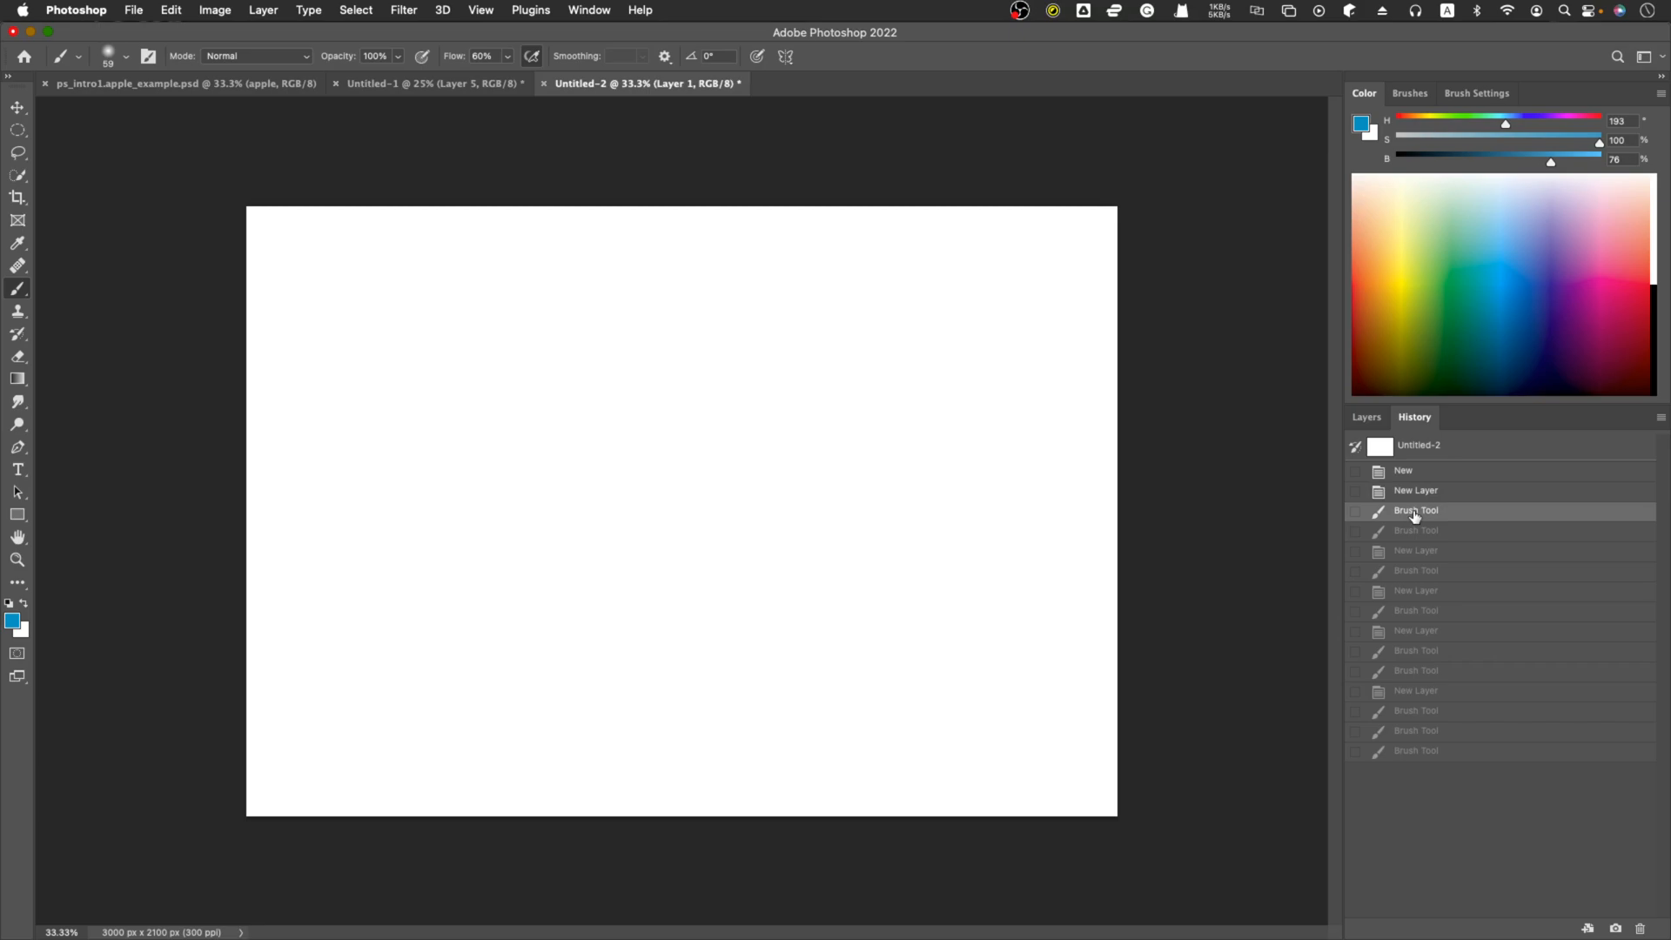
click(1420, 531)
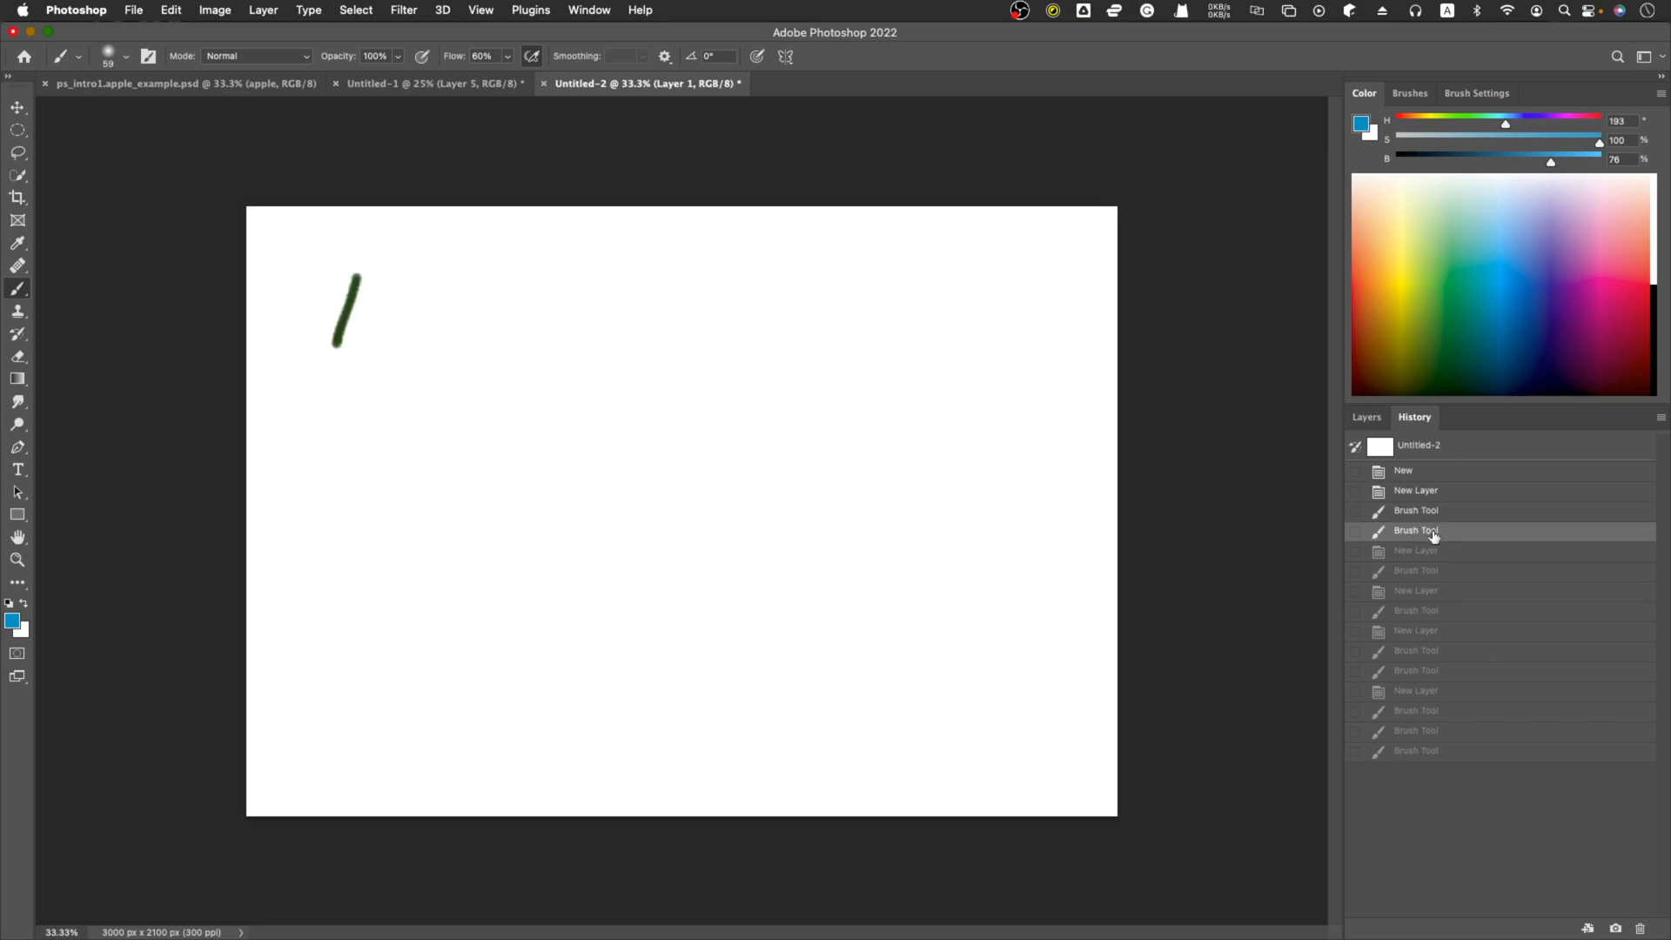
click(1368, 418)
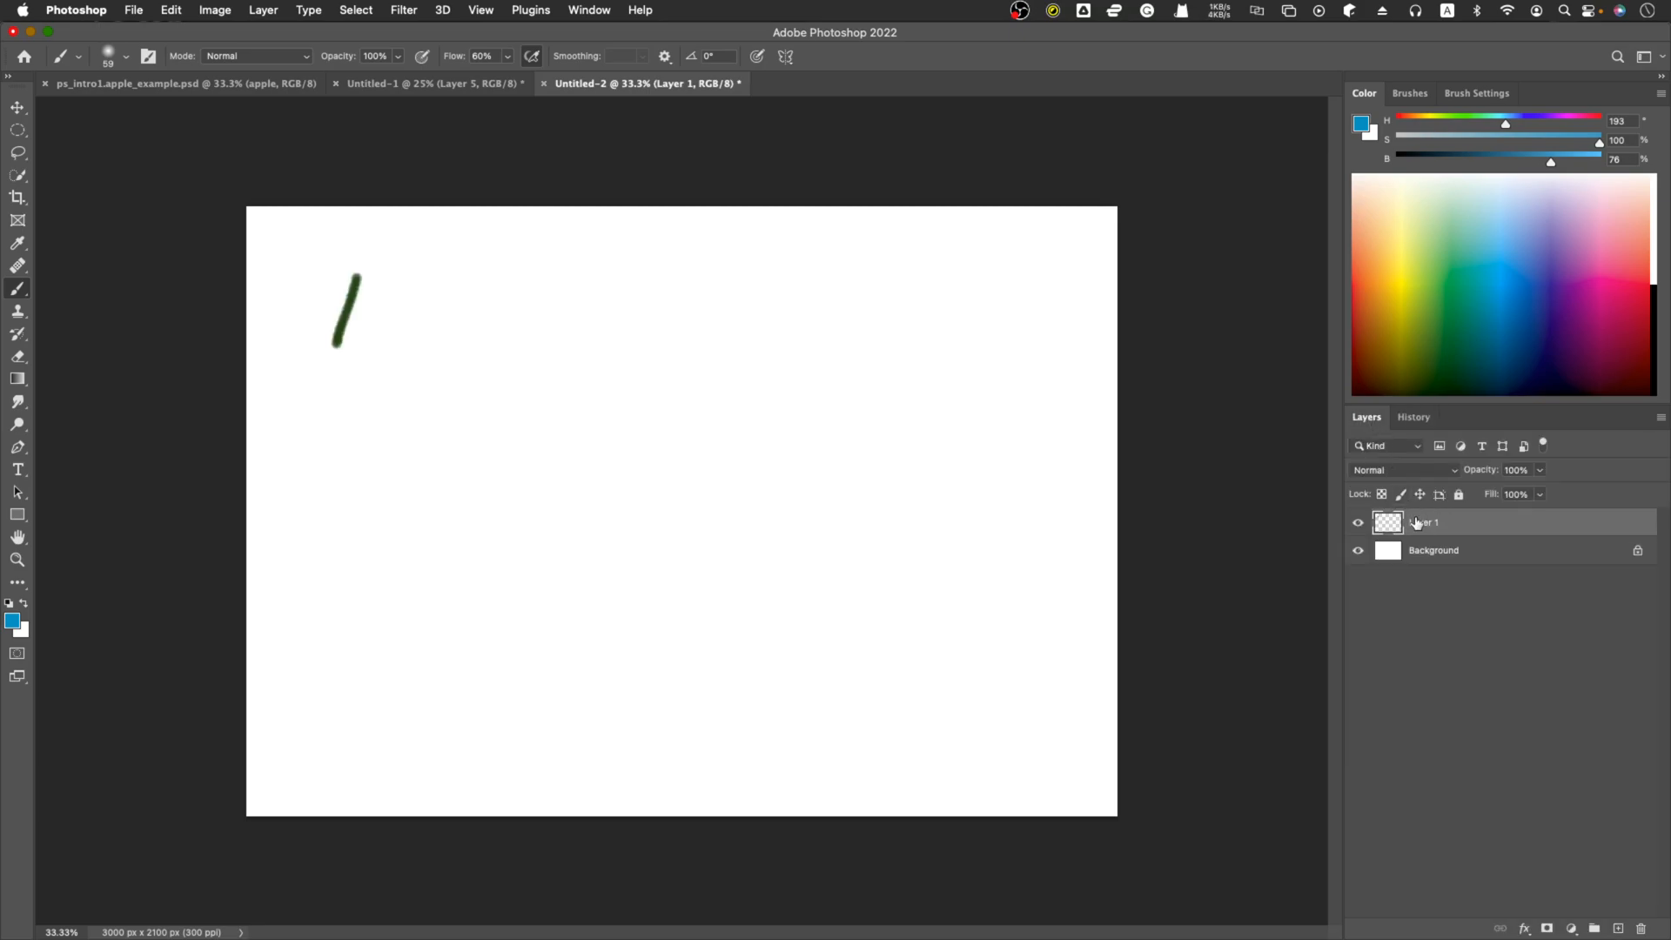
click(1415, 418)
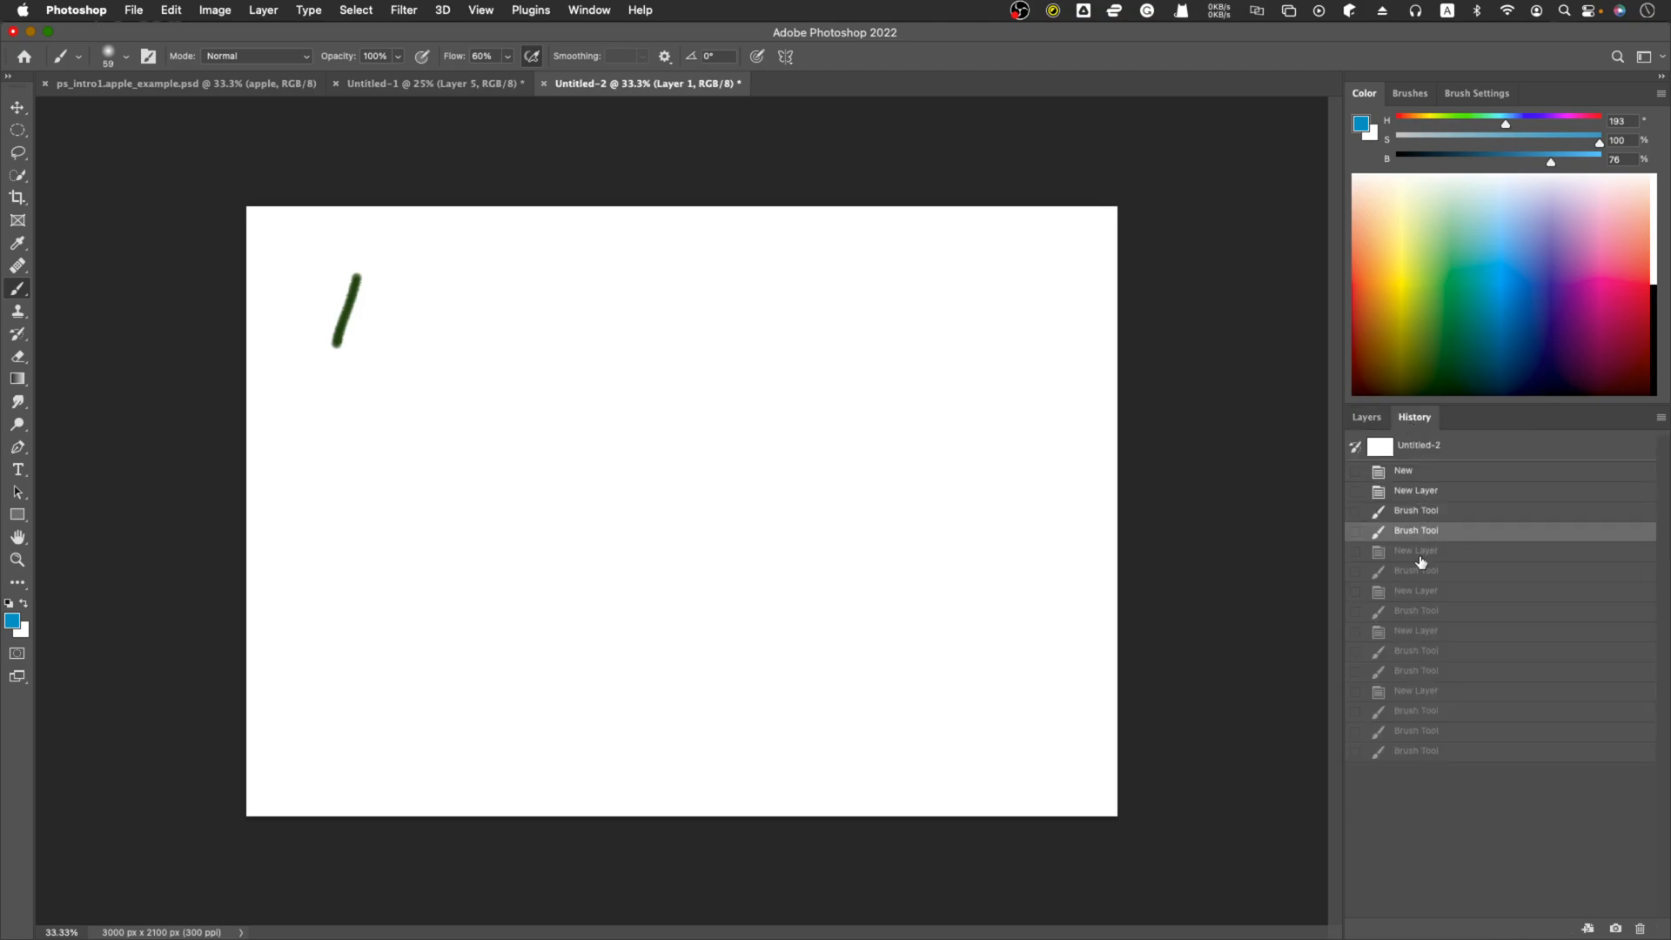
click(1366, 418)
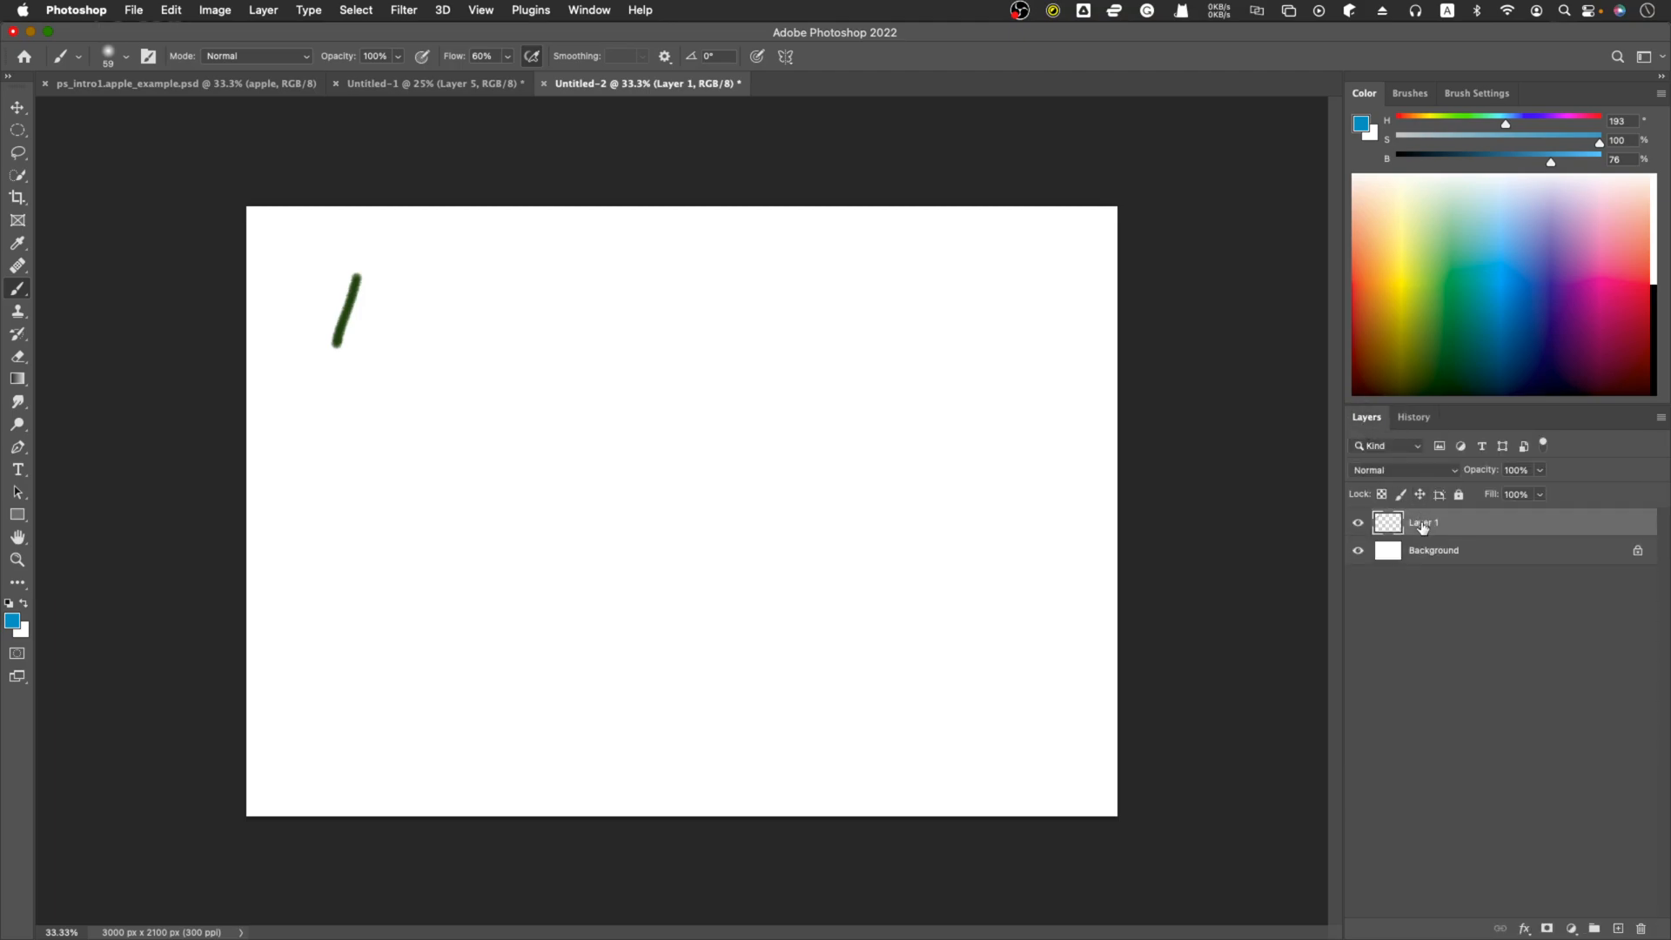
click(1415, 418)
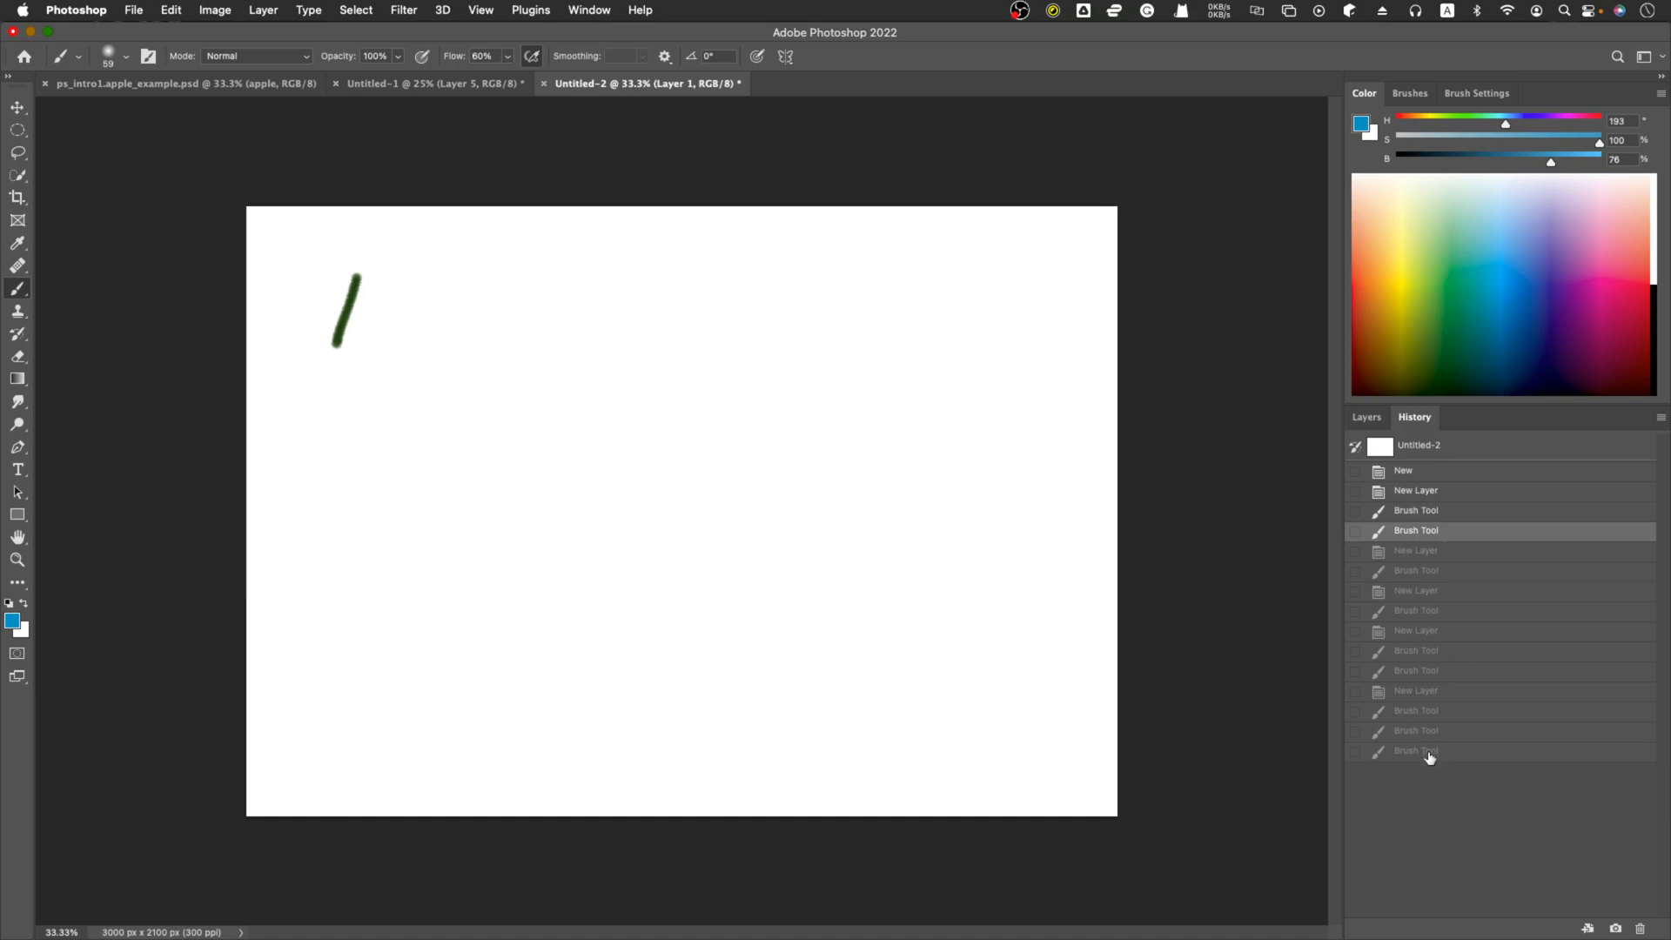
- Restore the history to its last brush stroke and check the layer list
click(1429, 754)
click(1366, 418)
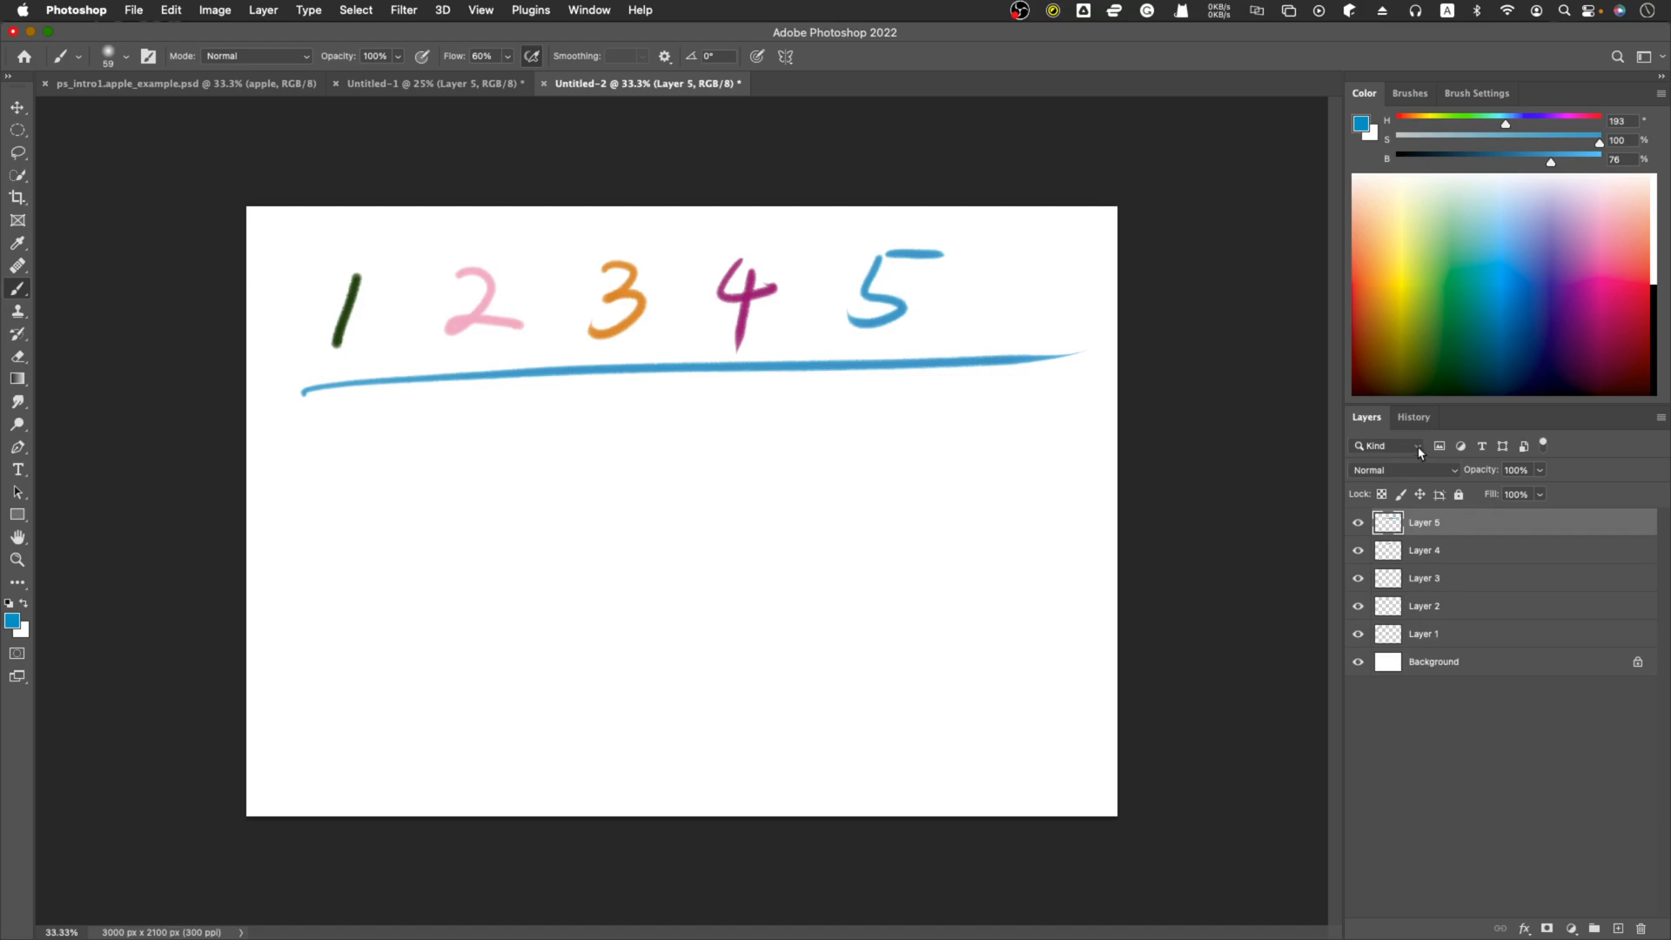
click(1415, 418)
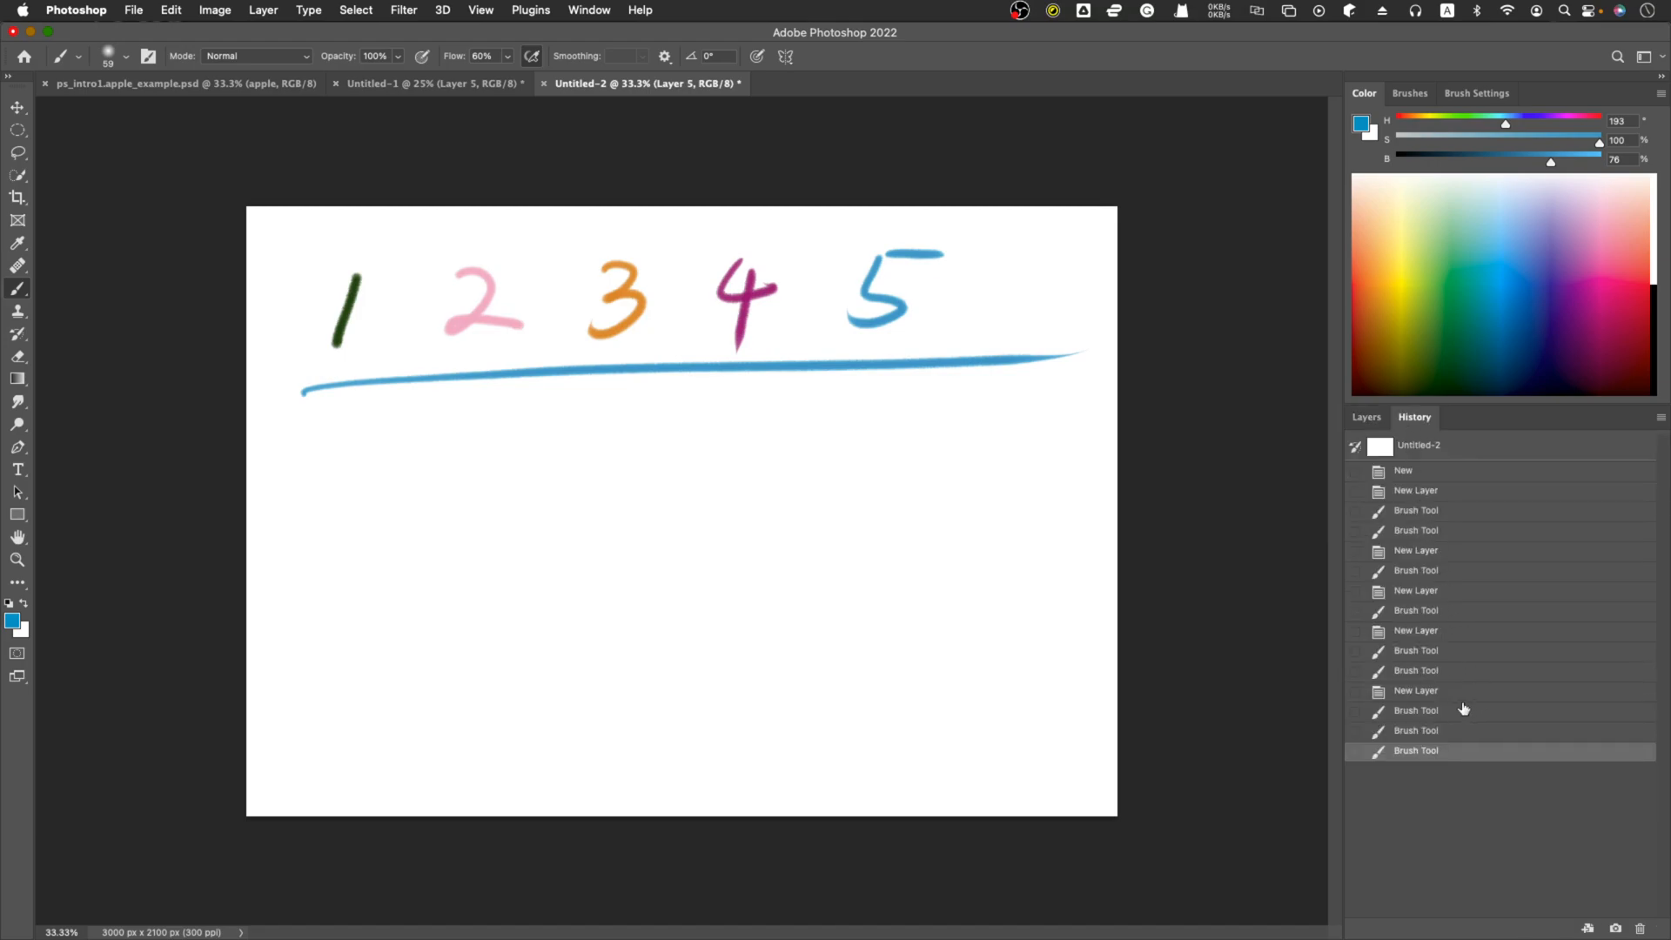
- Roll the history back to the completed 4, check the layer list, and roll back further to the completed 3
click(1417, 671)
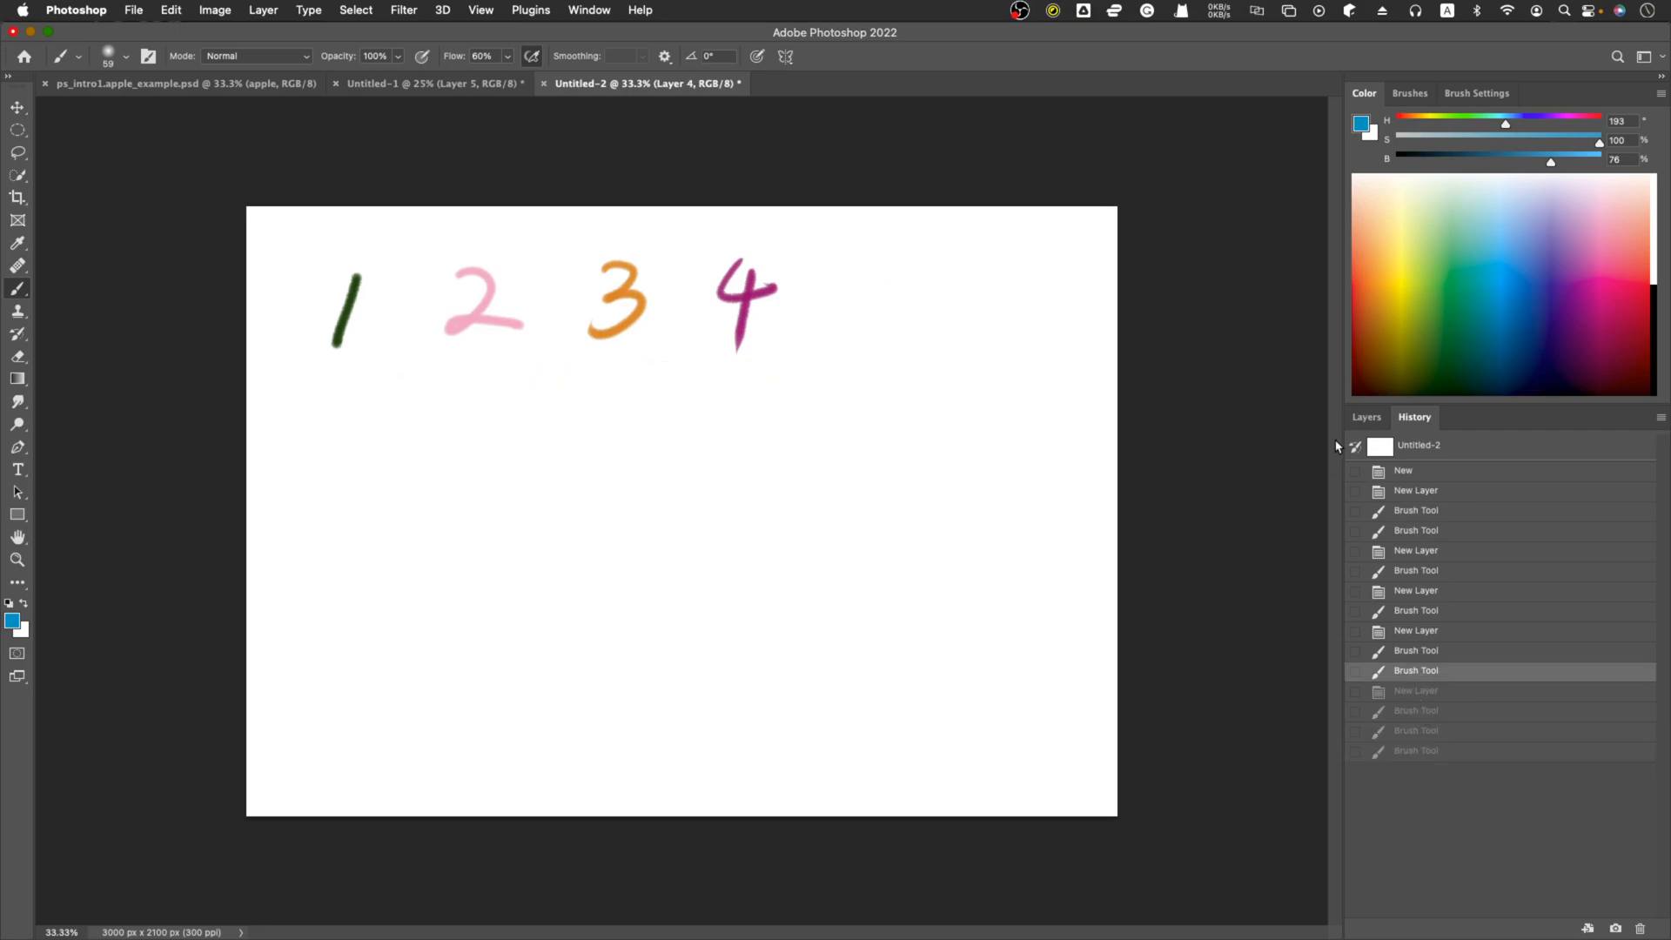
click(1366, 417)
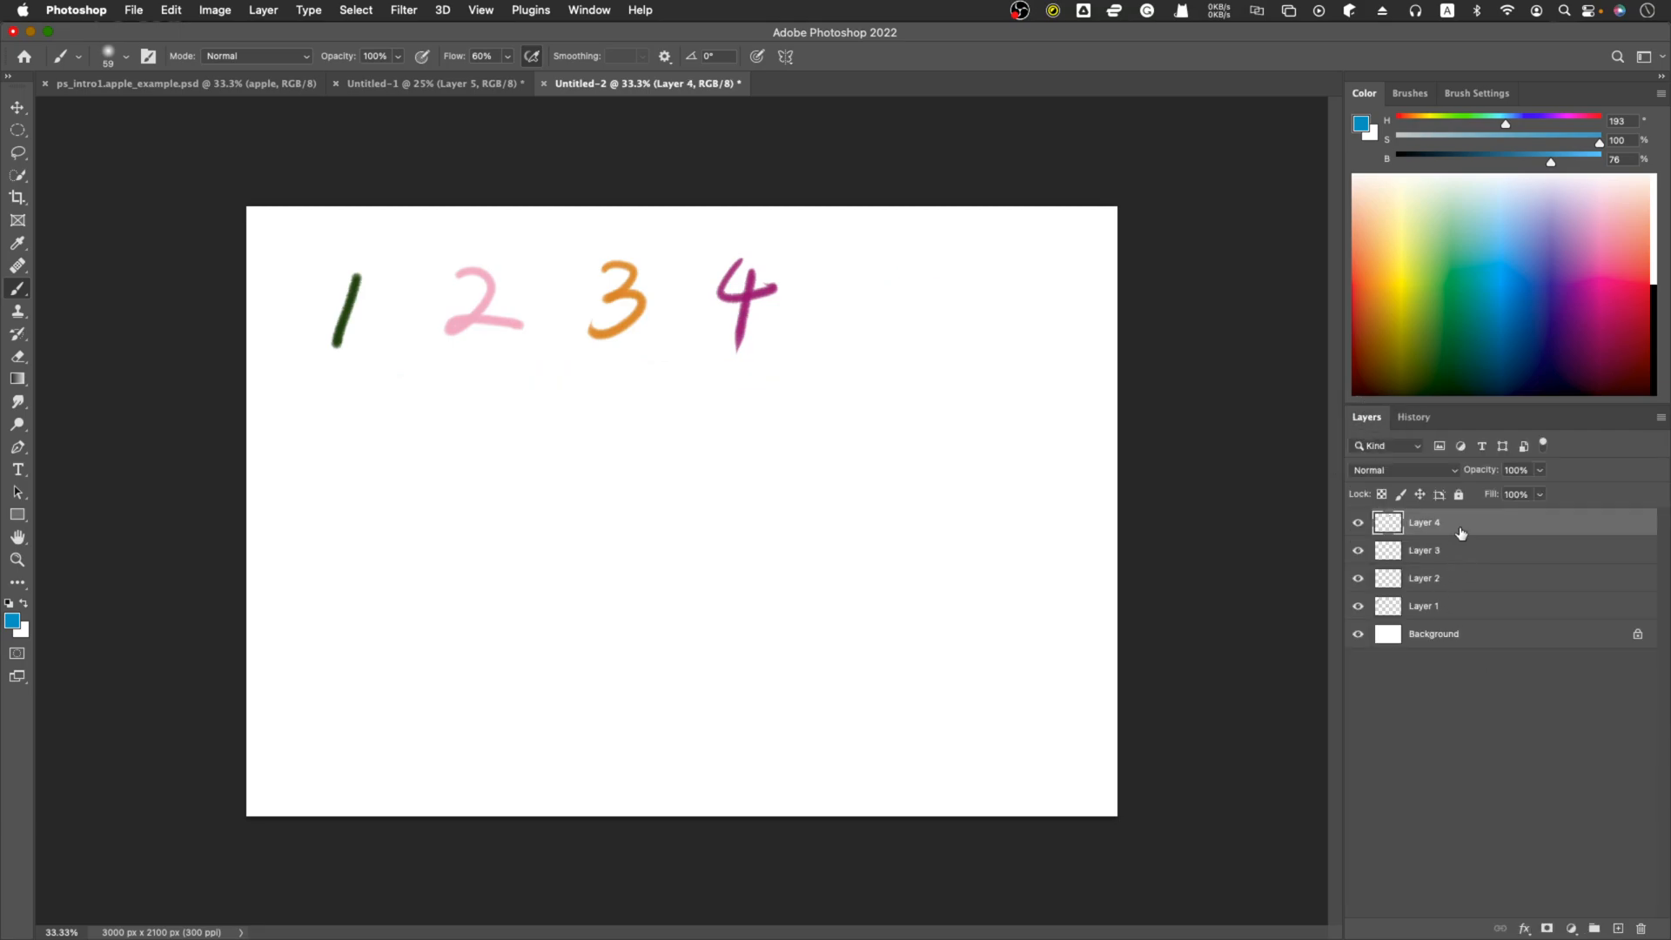
click(1415, 417)
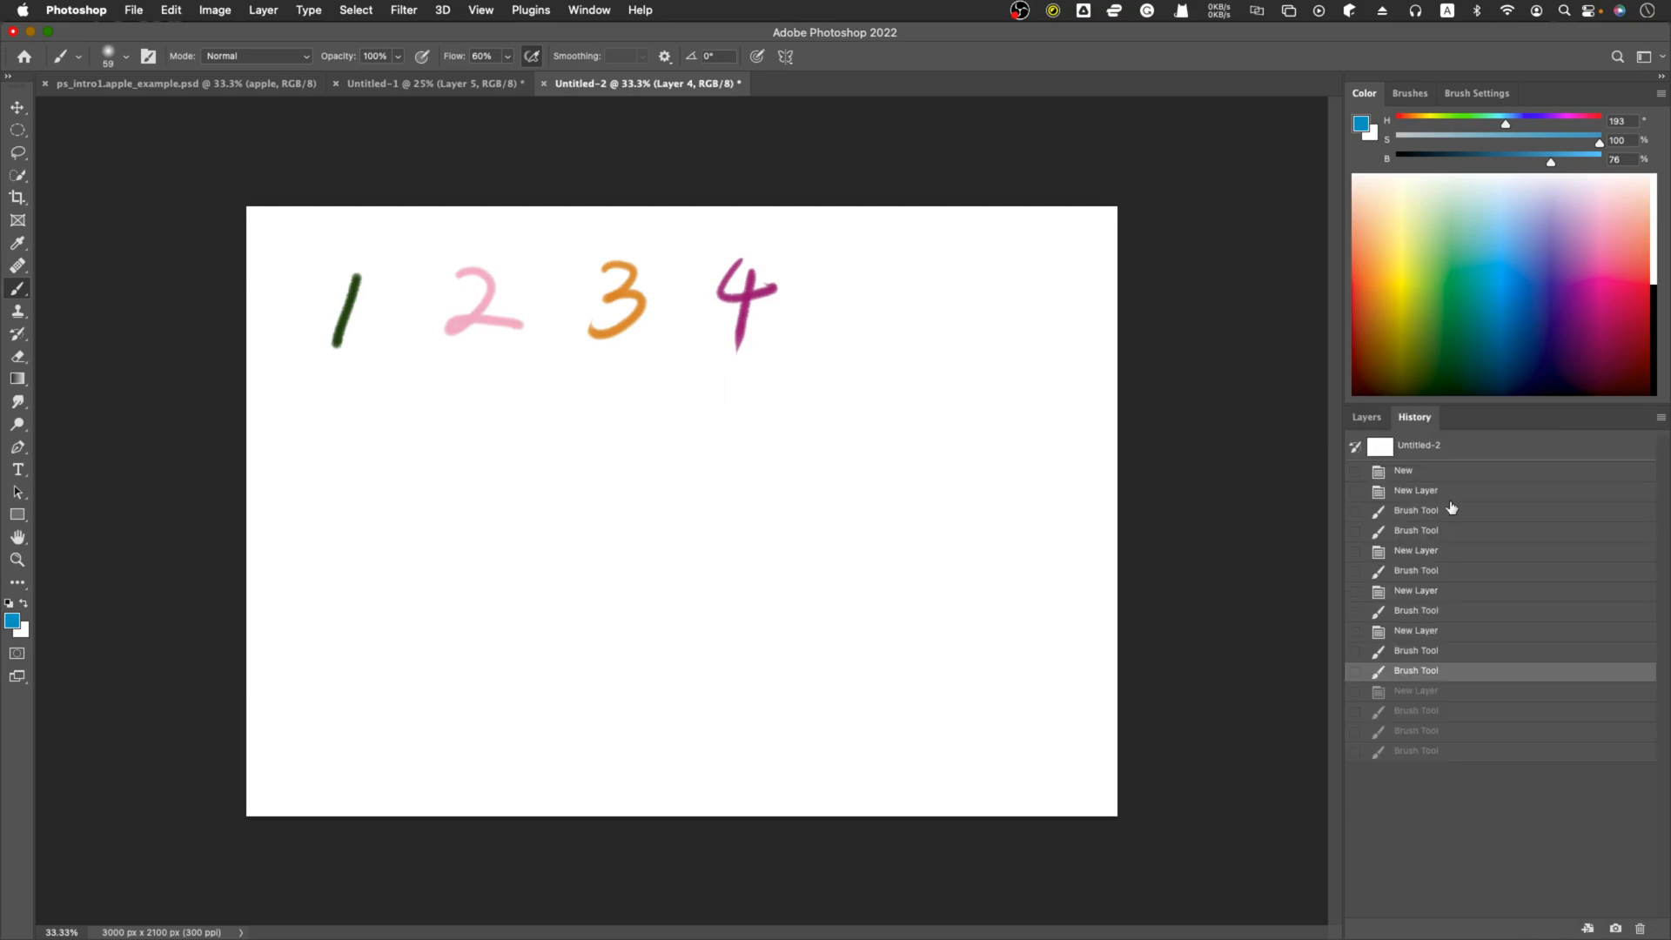
click(1411, 612)
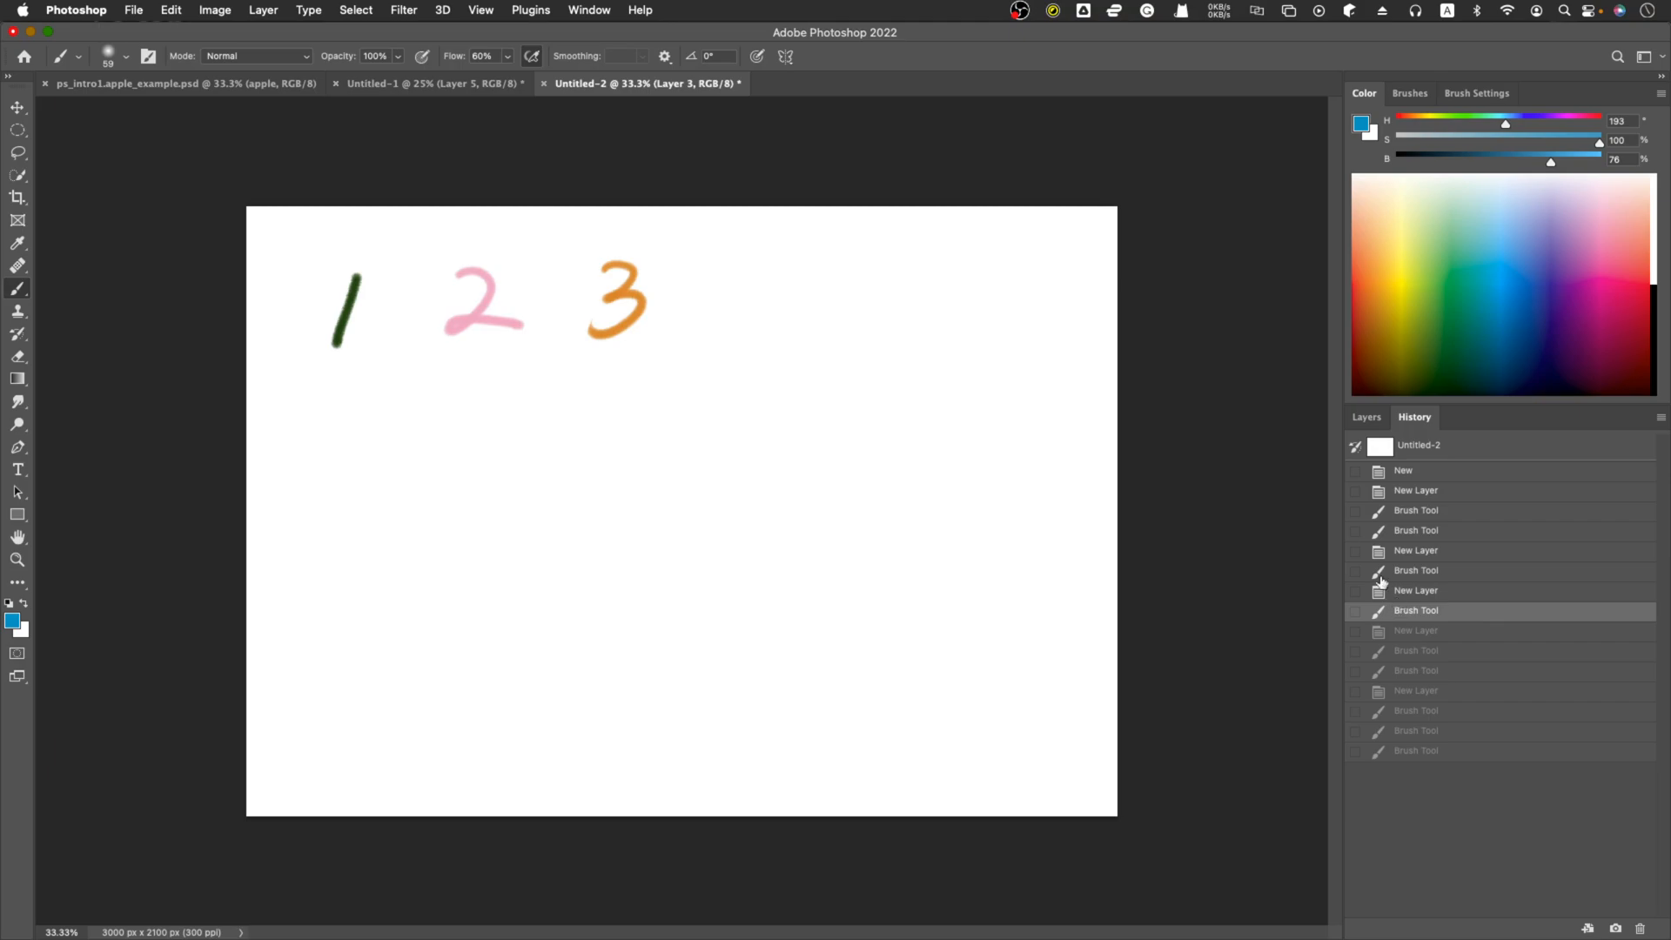
- Check the layer list at the completed 3, roll the history back to the completed 2, and check the layers again
click(1358, 419)
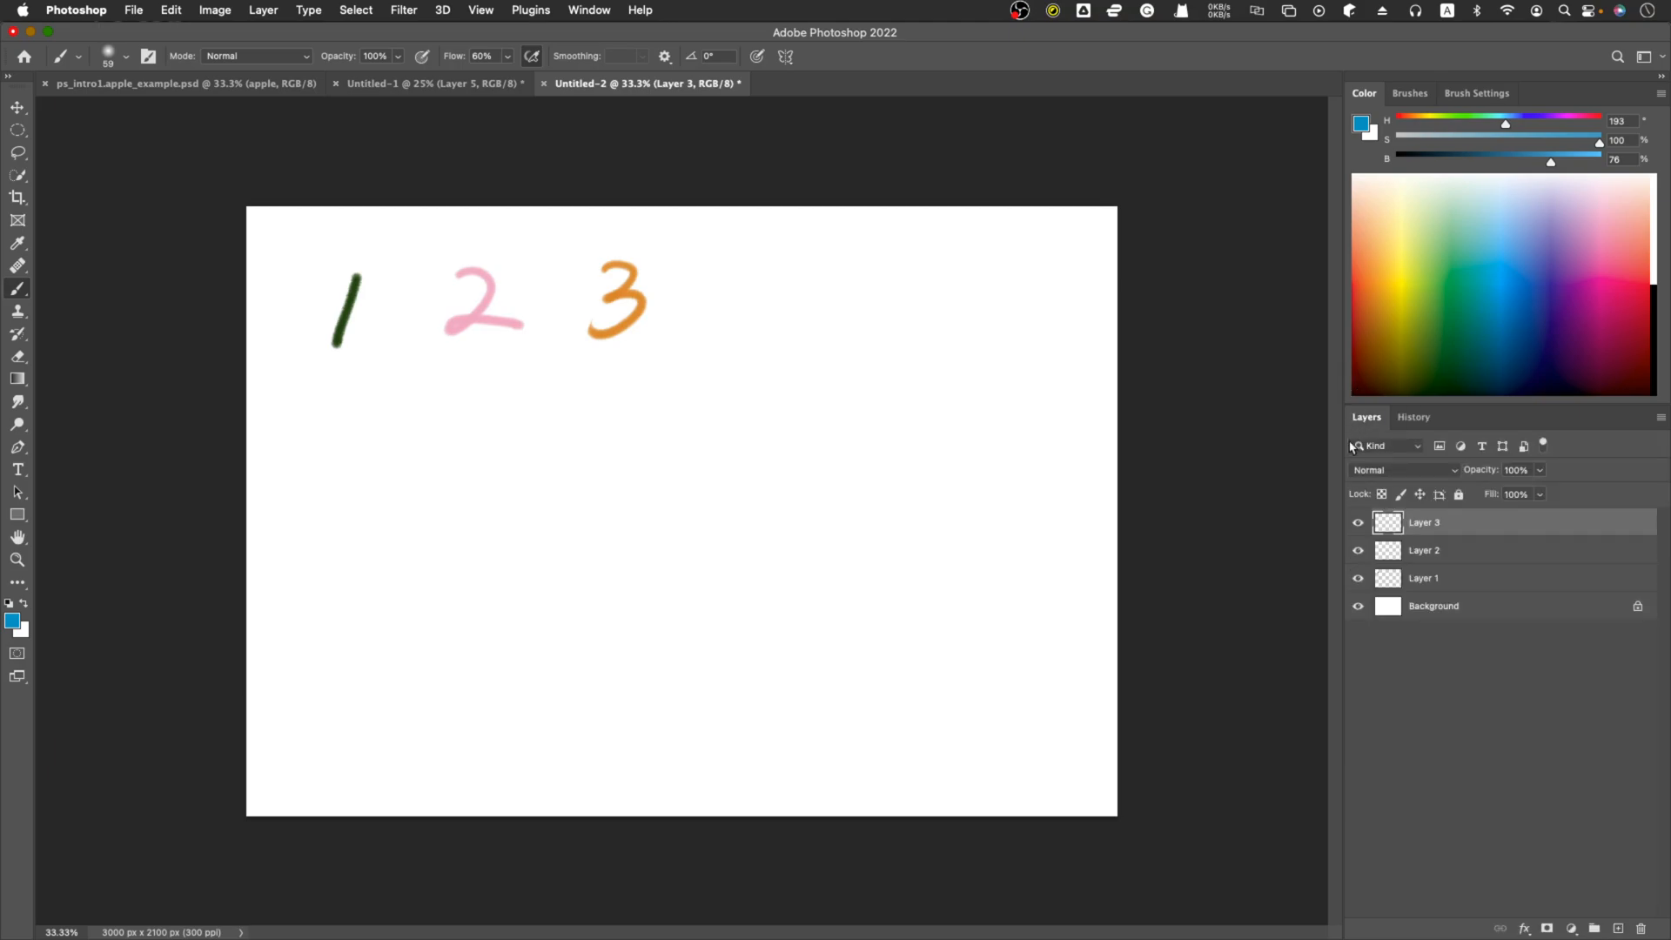
click(1395, 424)
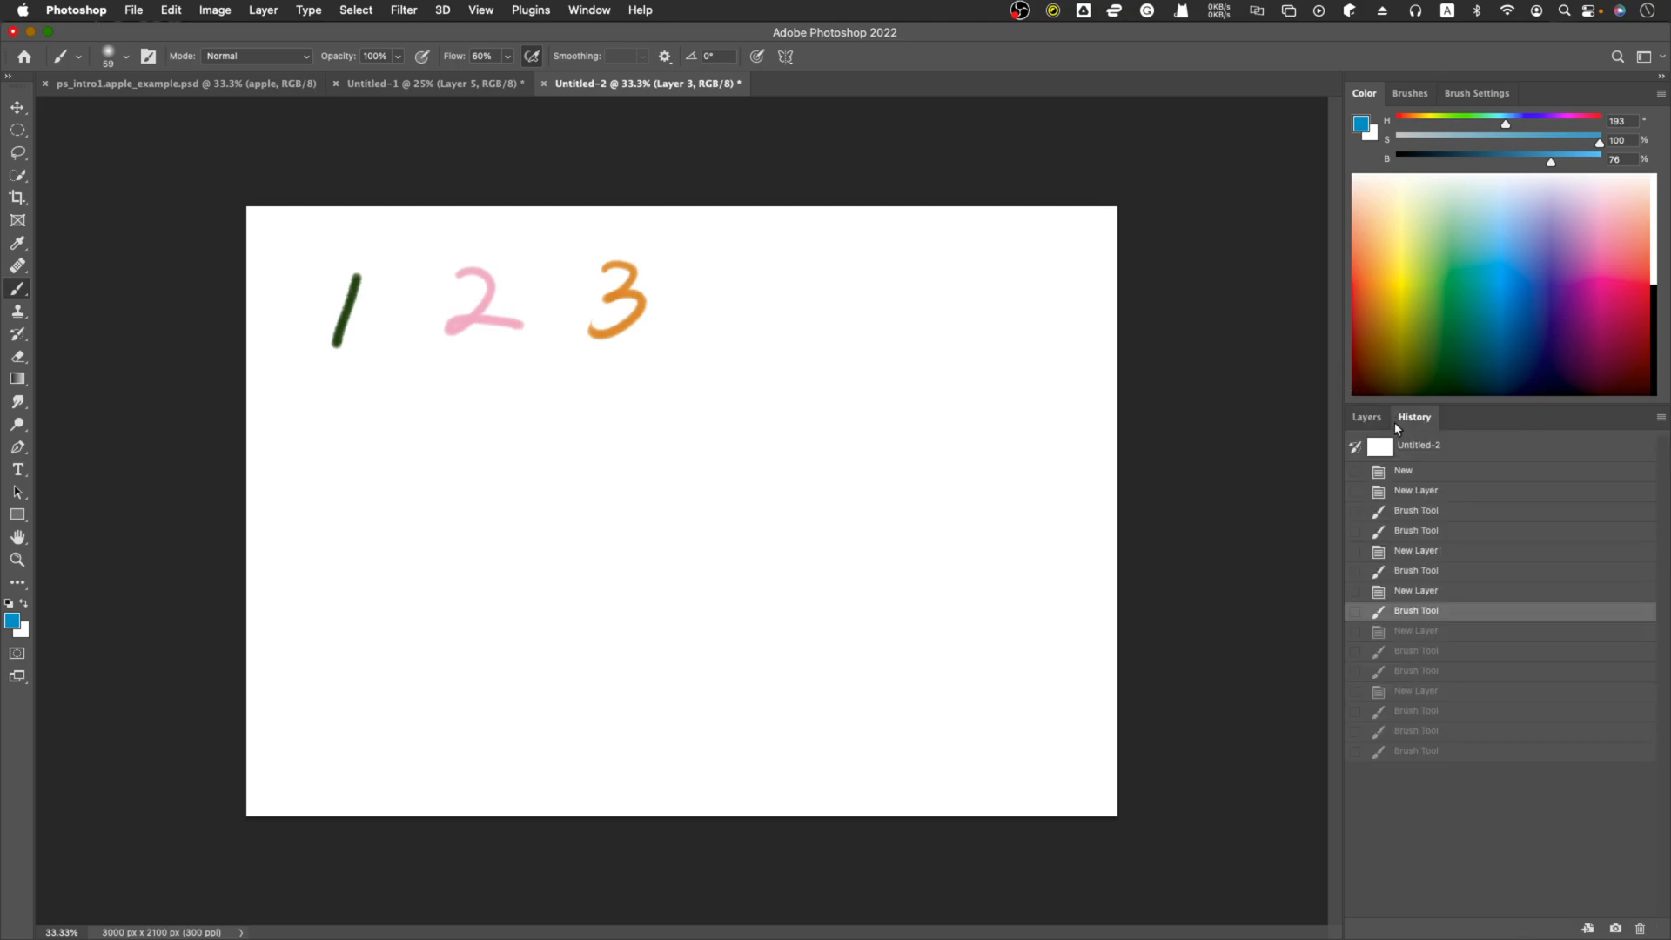
click(1408, 575)
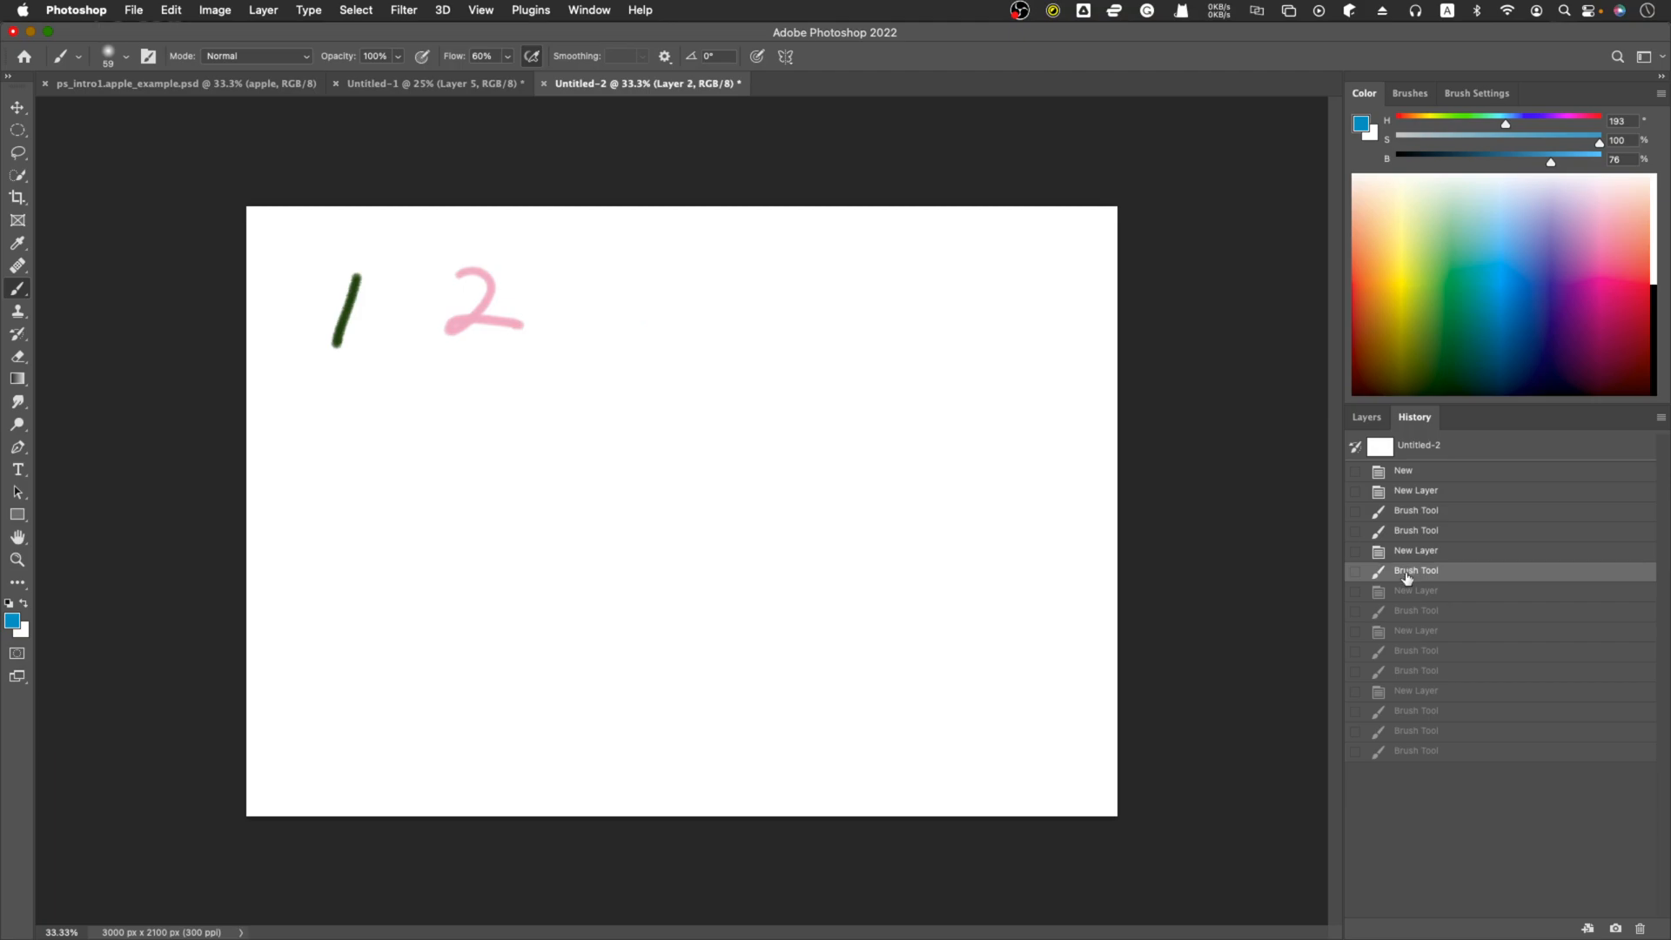
click(1369, 417)
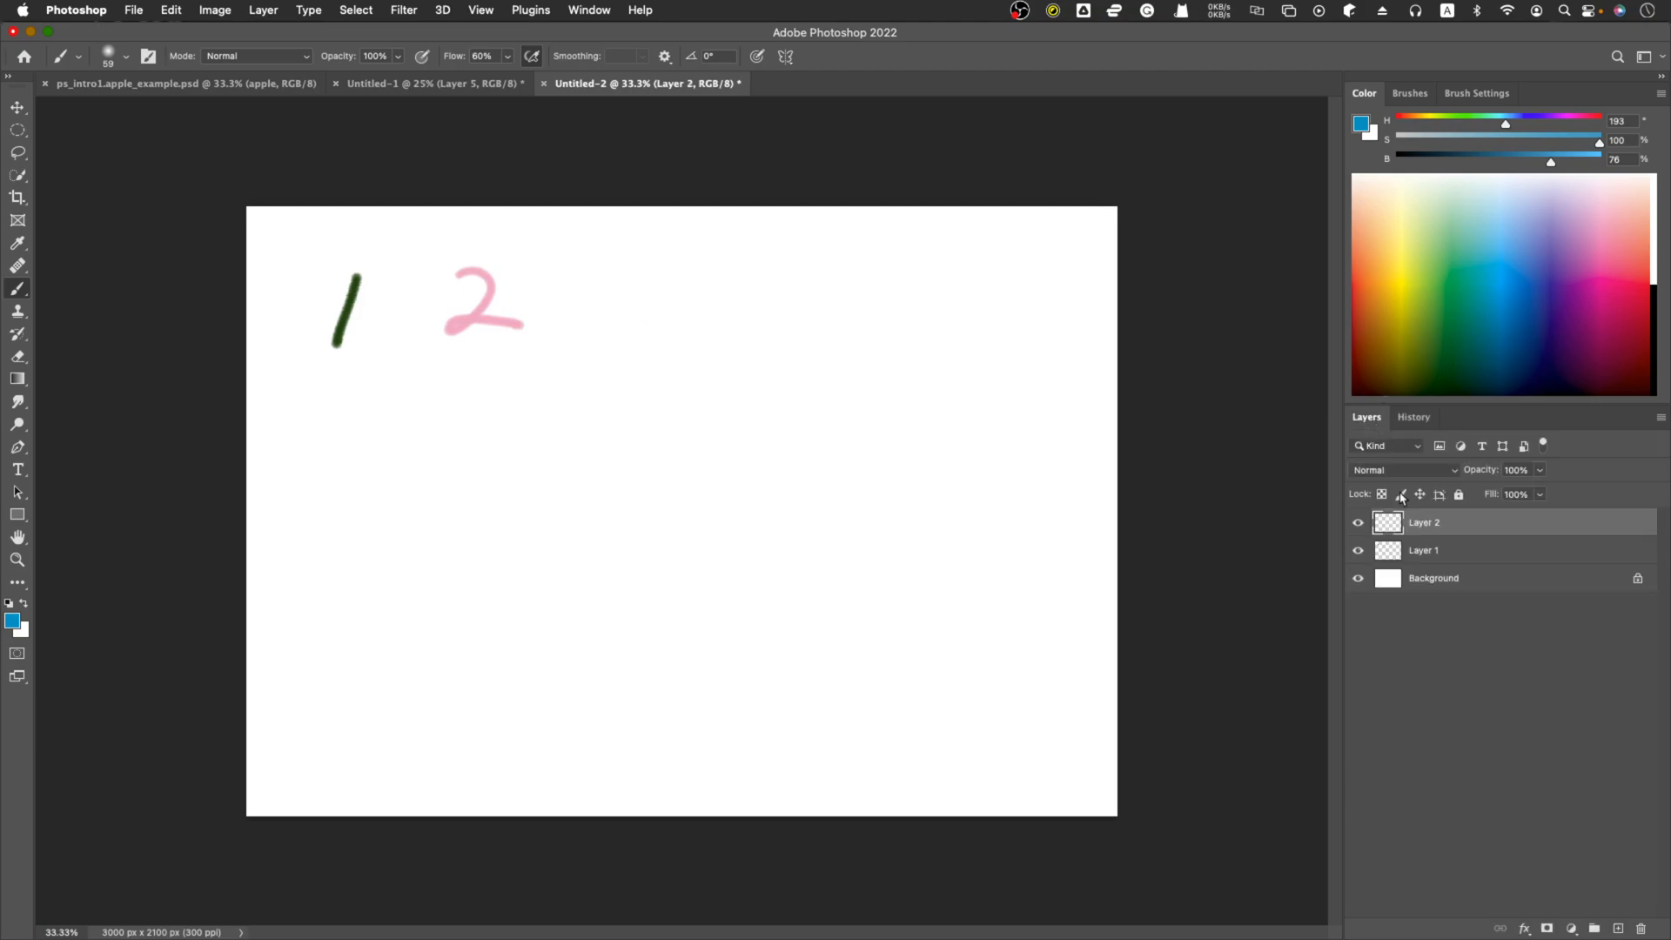
click(1401, 418)
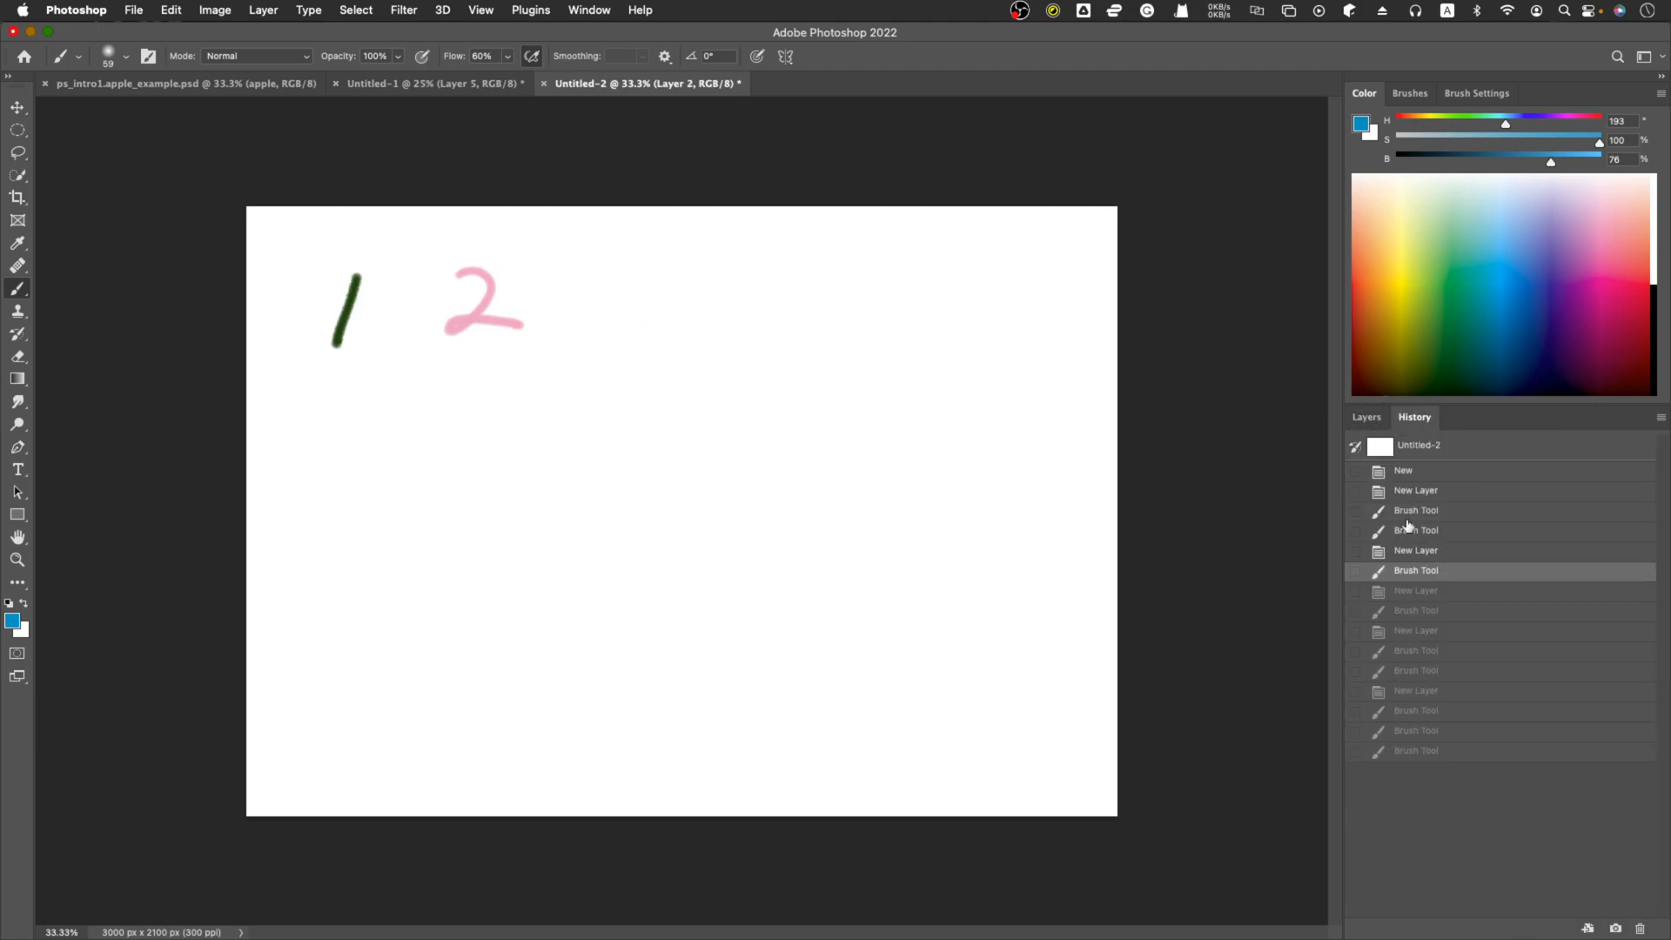
- Roll the history back to the brush stroke that completes the green 1 and check the layer list
click(1403, 513)
click(1408, 533)
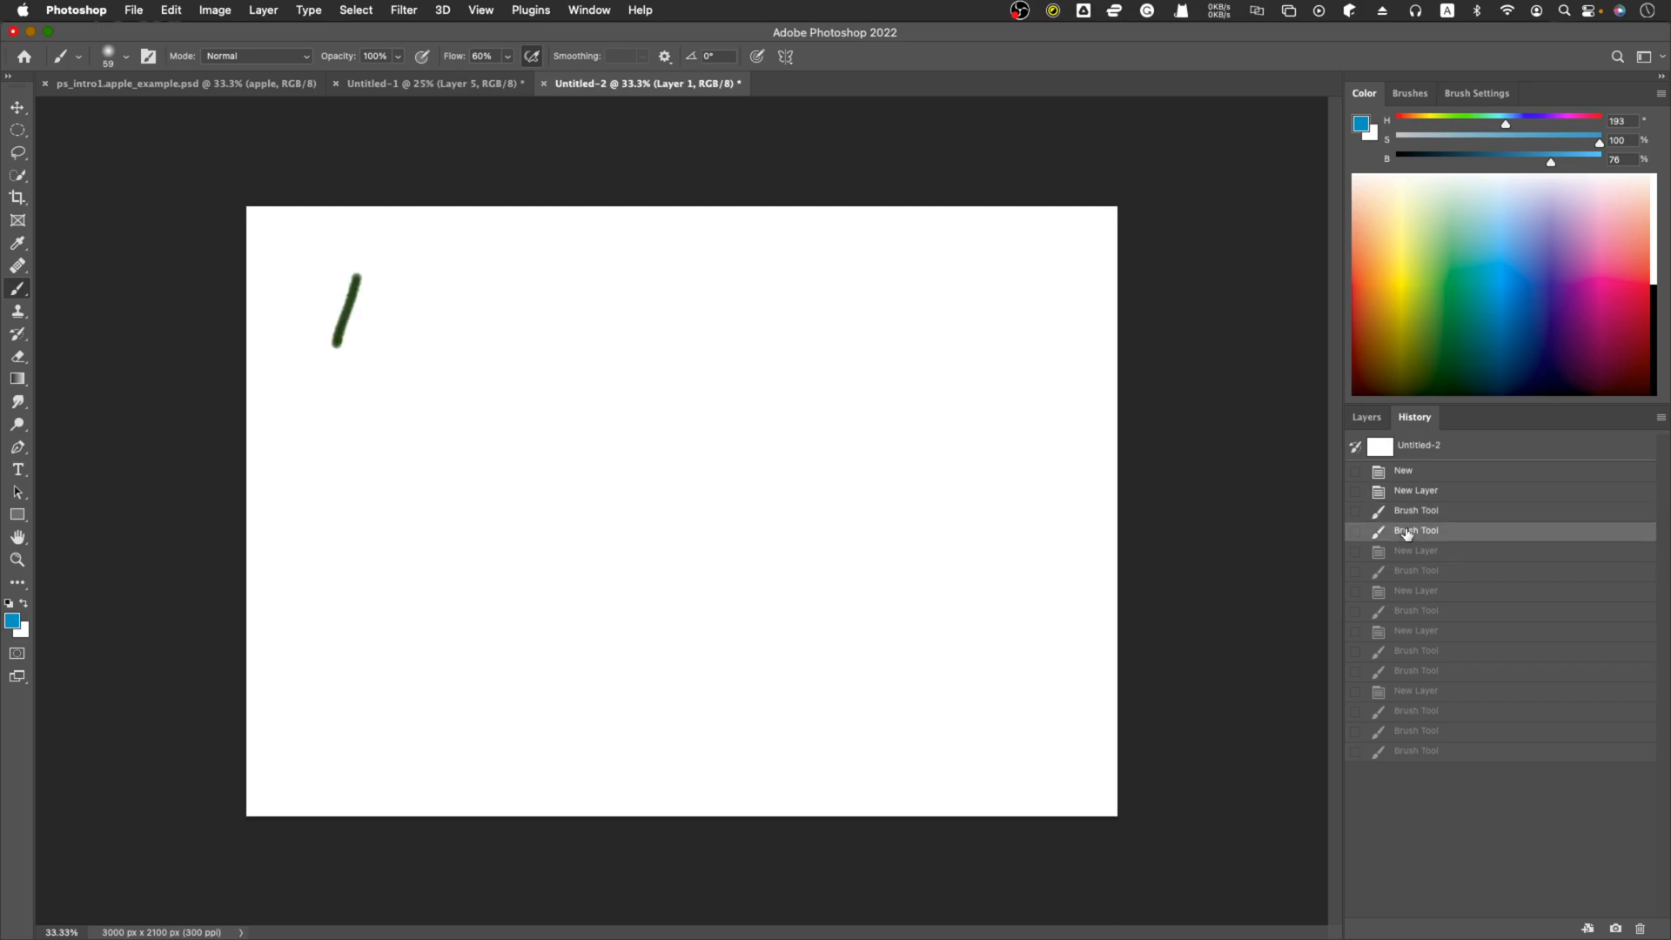
click(1368, 417)
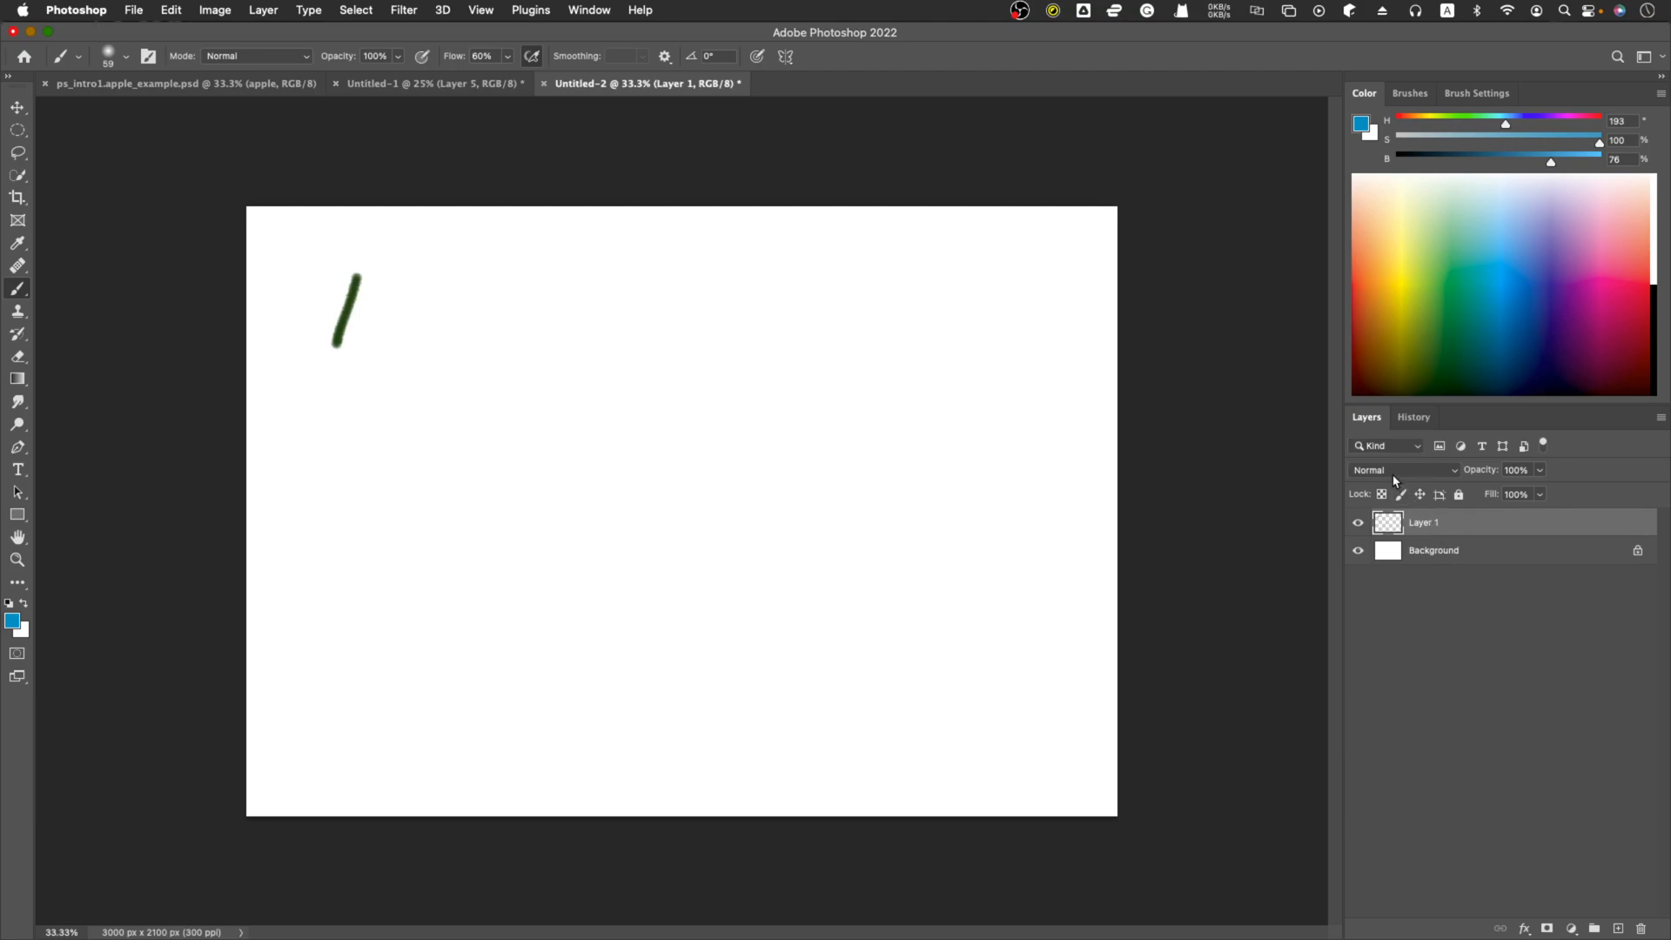
click(1413, 417)
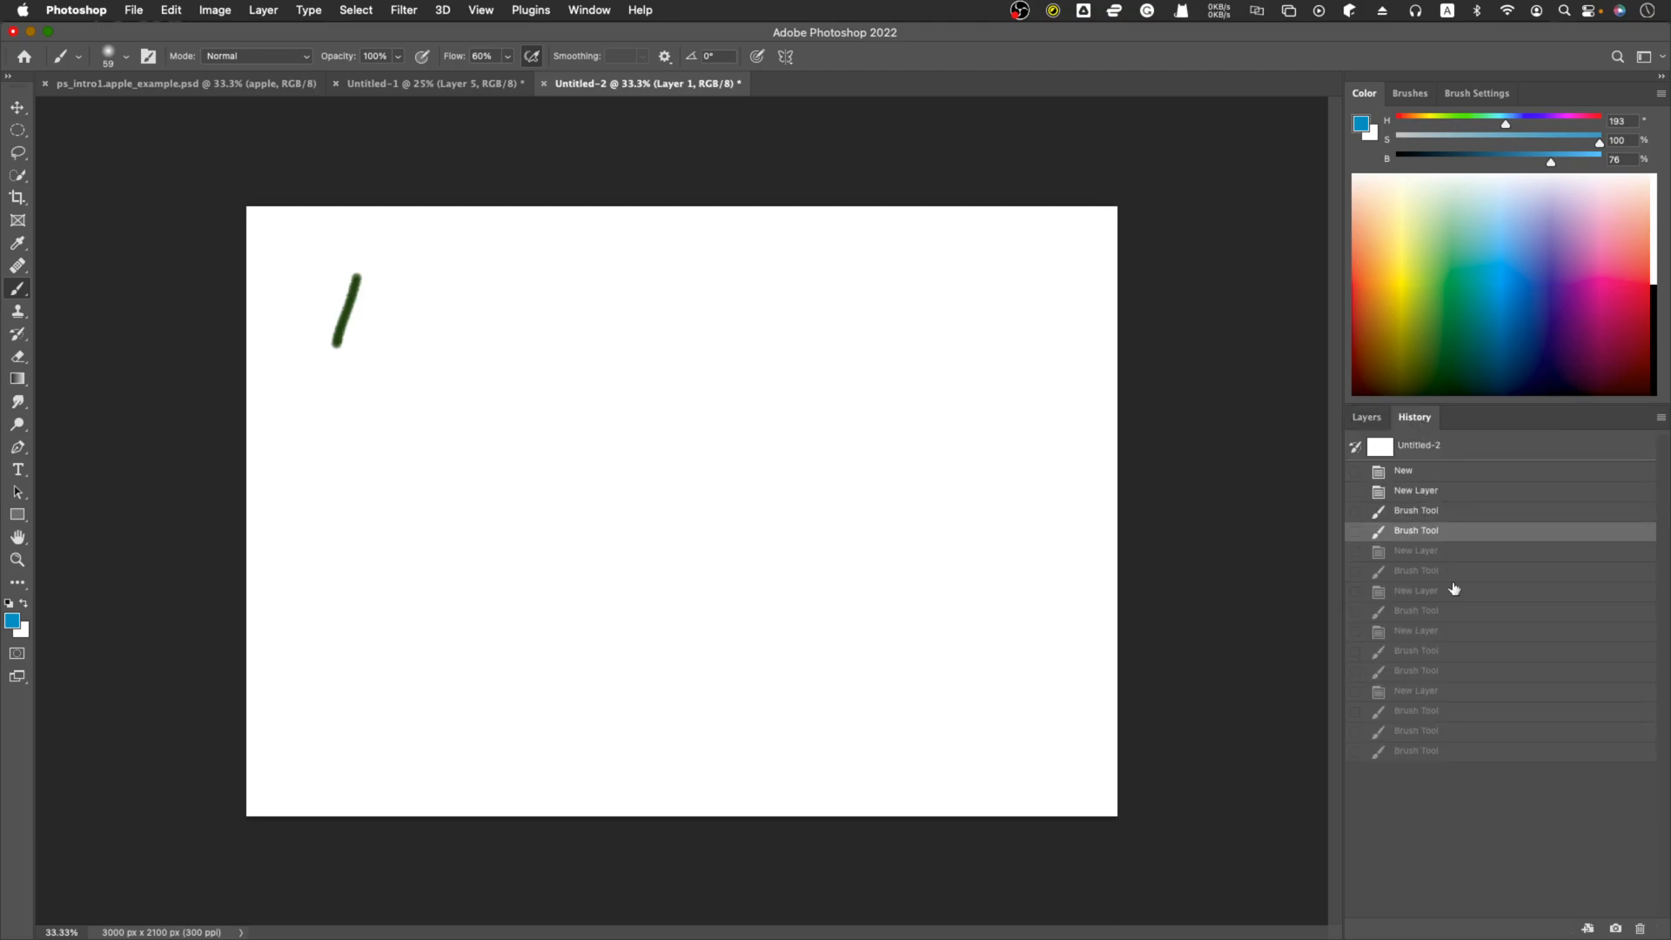
- Restore the history to its last brush stroke and compare the layer list with the recorded history states
click(1445, 754)
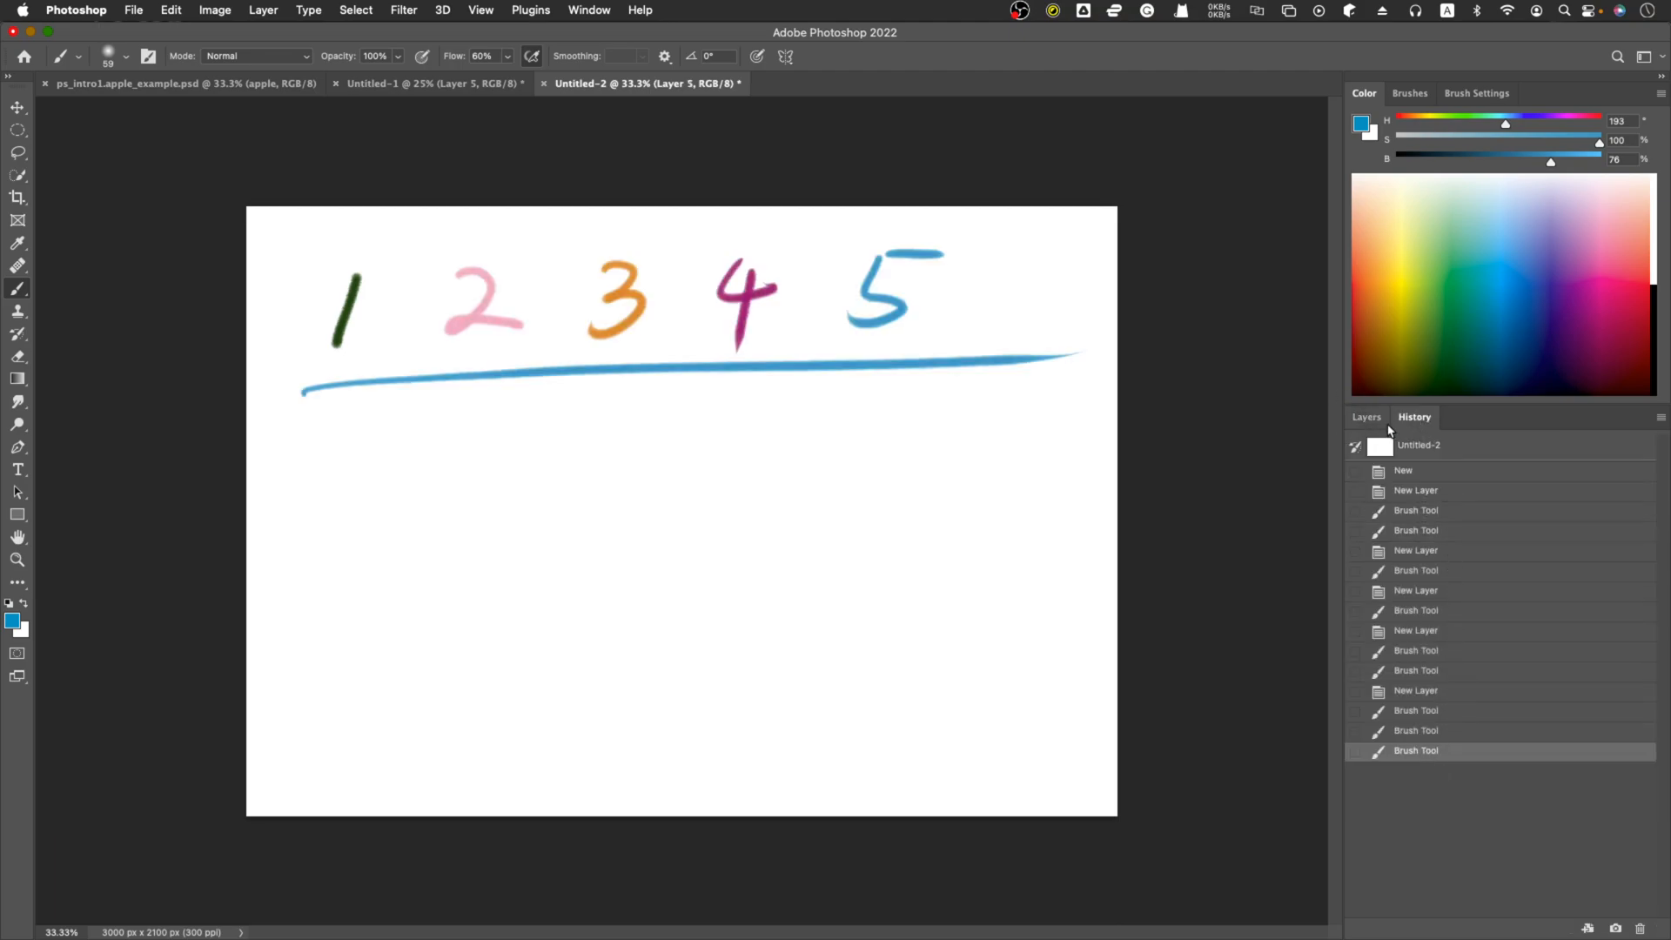
click(1376, 420)
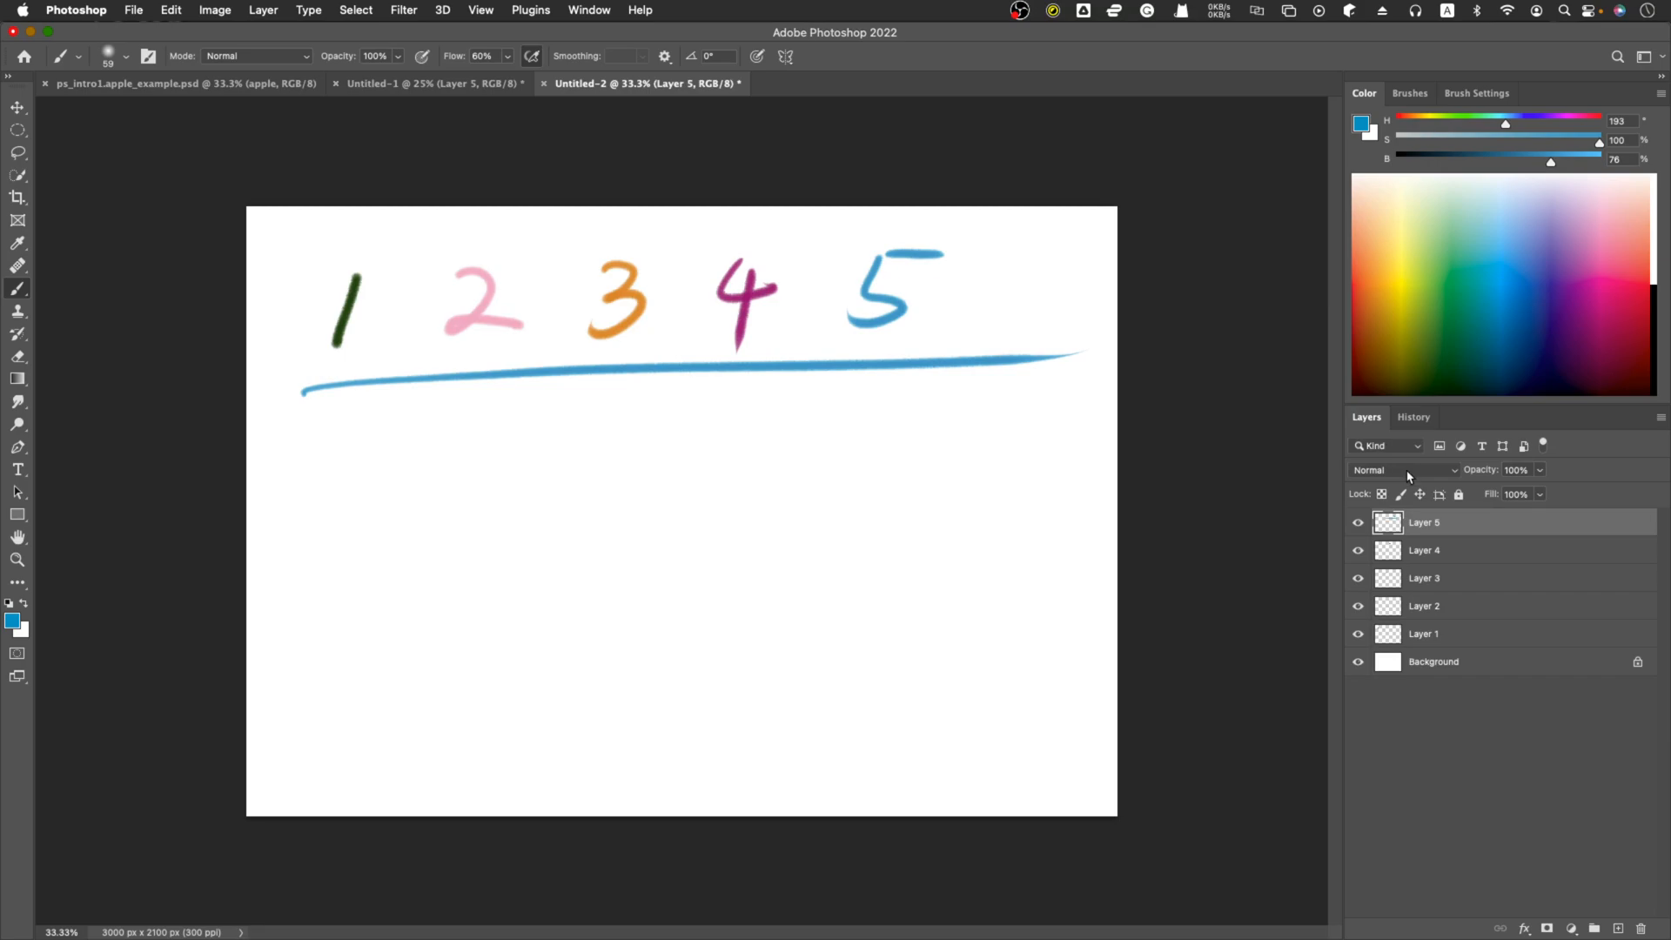
click(1414, 417)
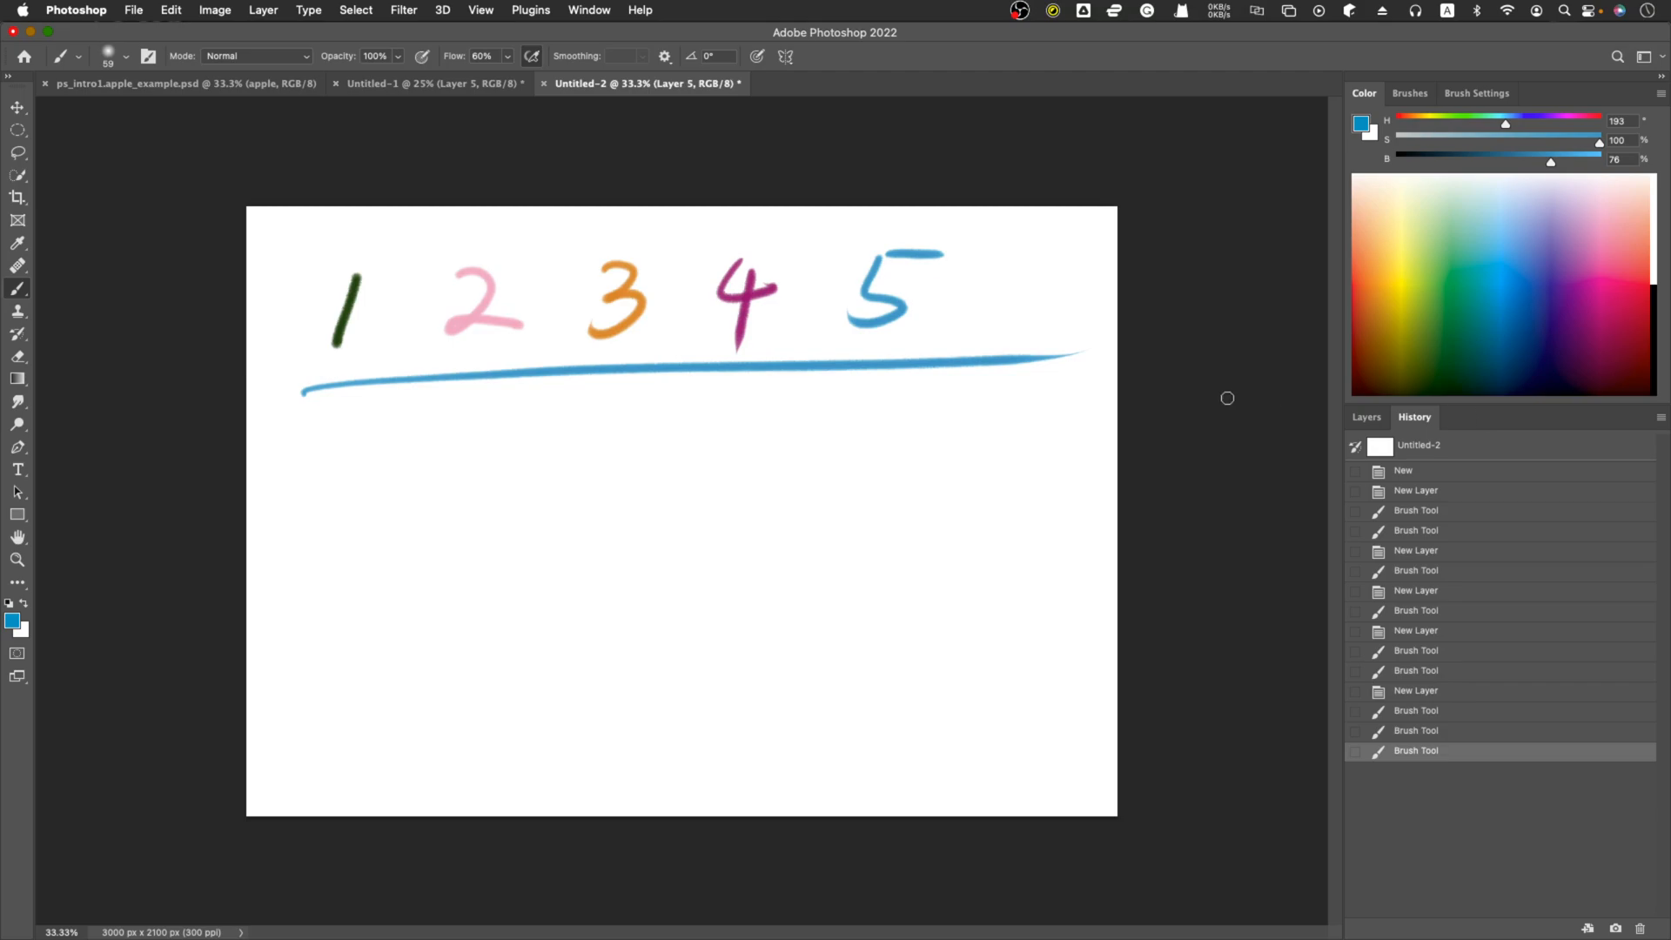
click(1382, 421)
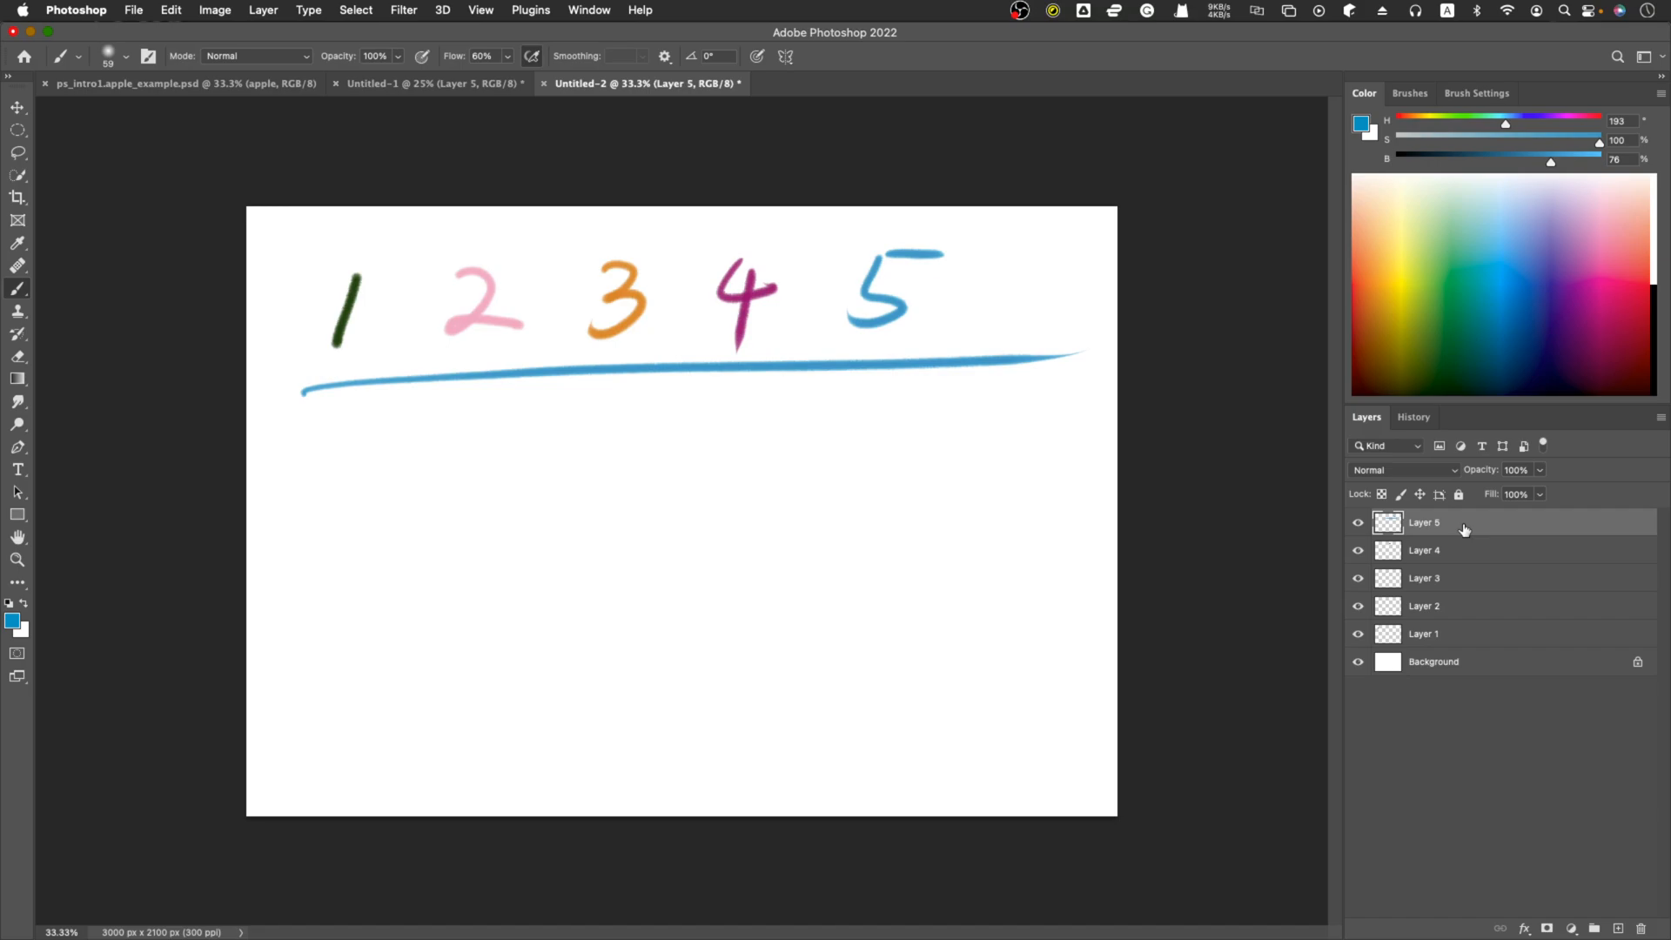
click(1413, 417)
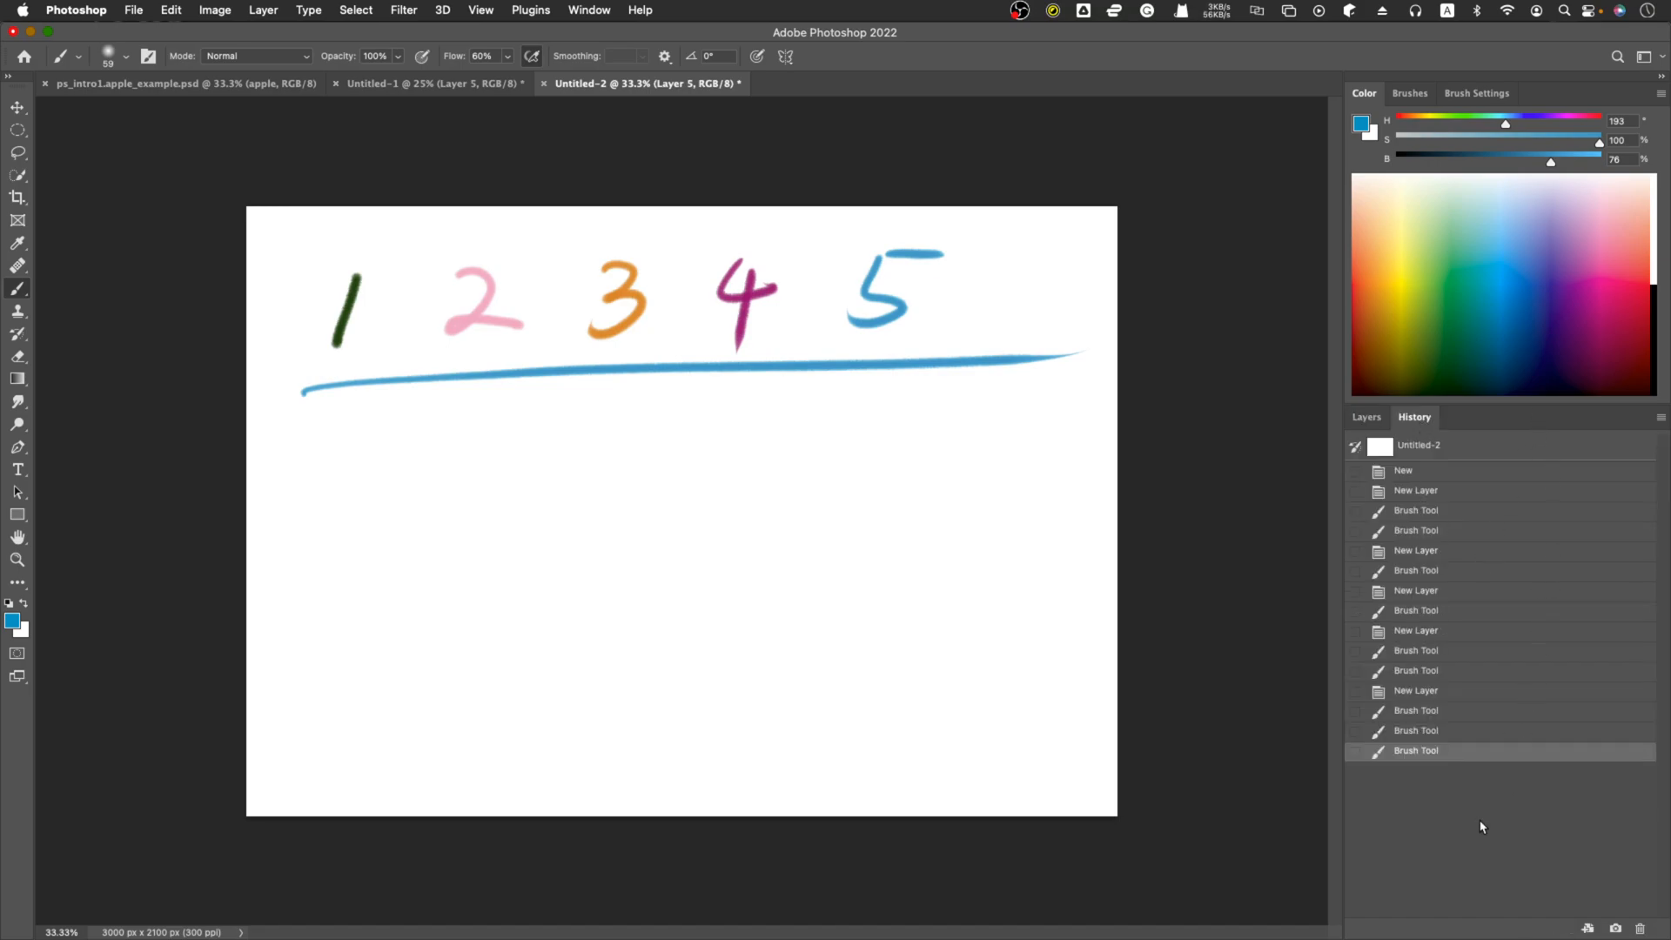
- Duplicate Layer 5 within Untitled-2 under the name Layer 5 copy
click(1362, 417)
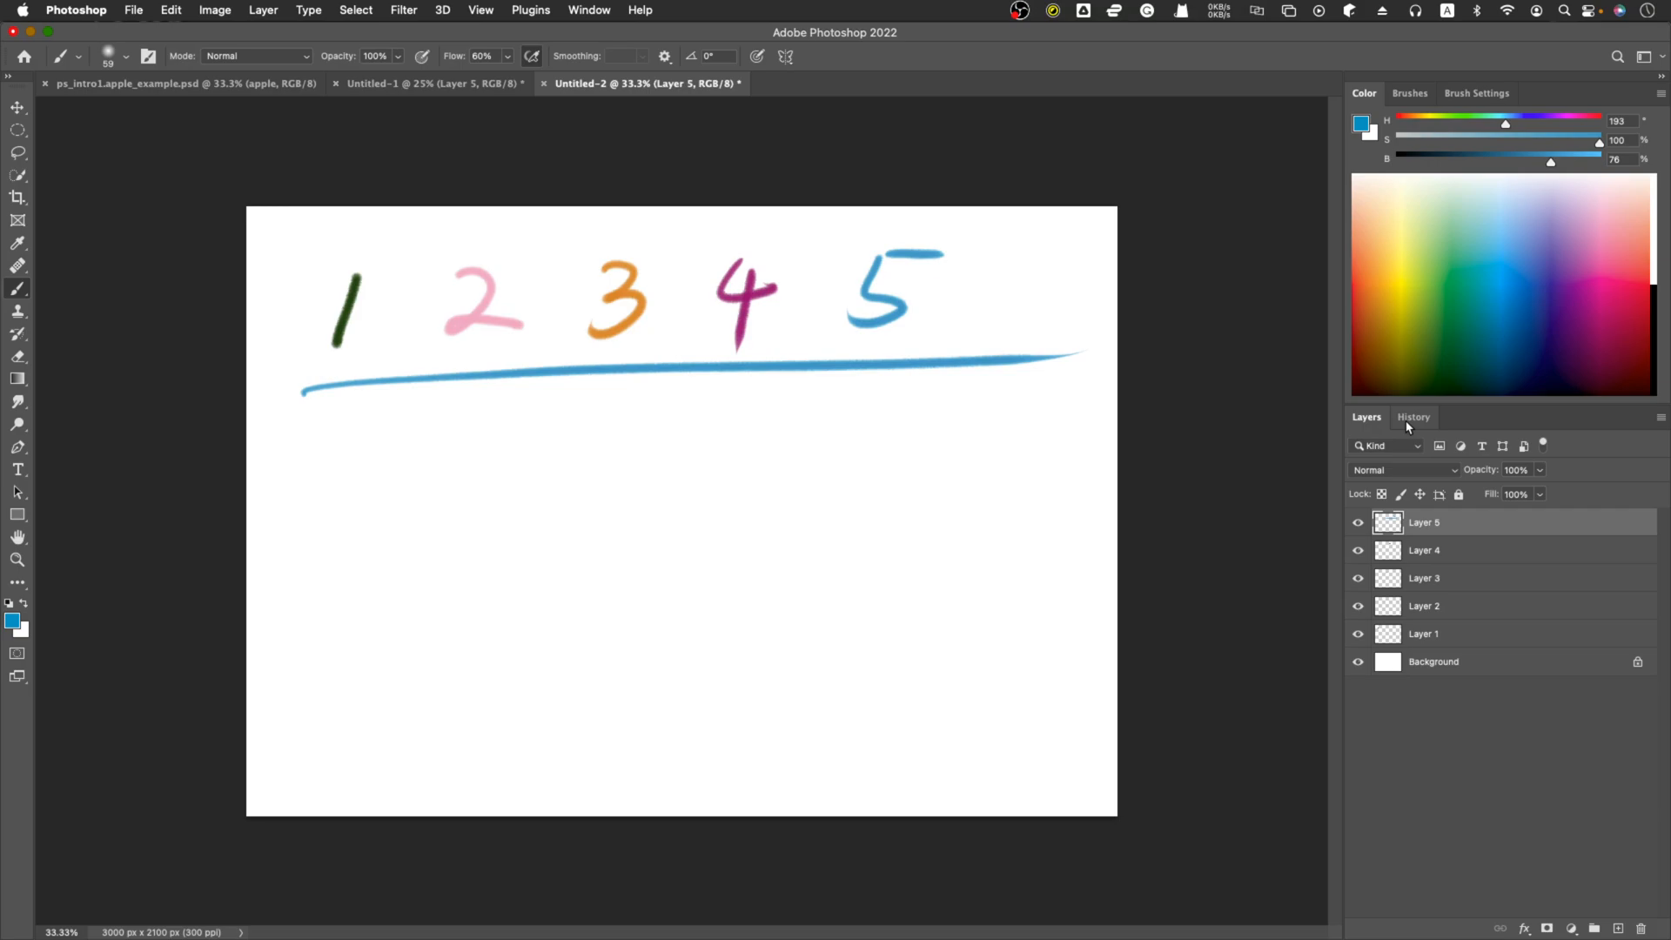
right_click(1424, 531)
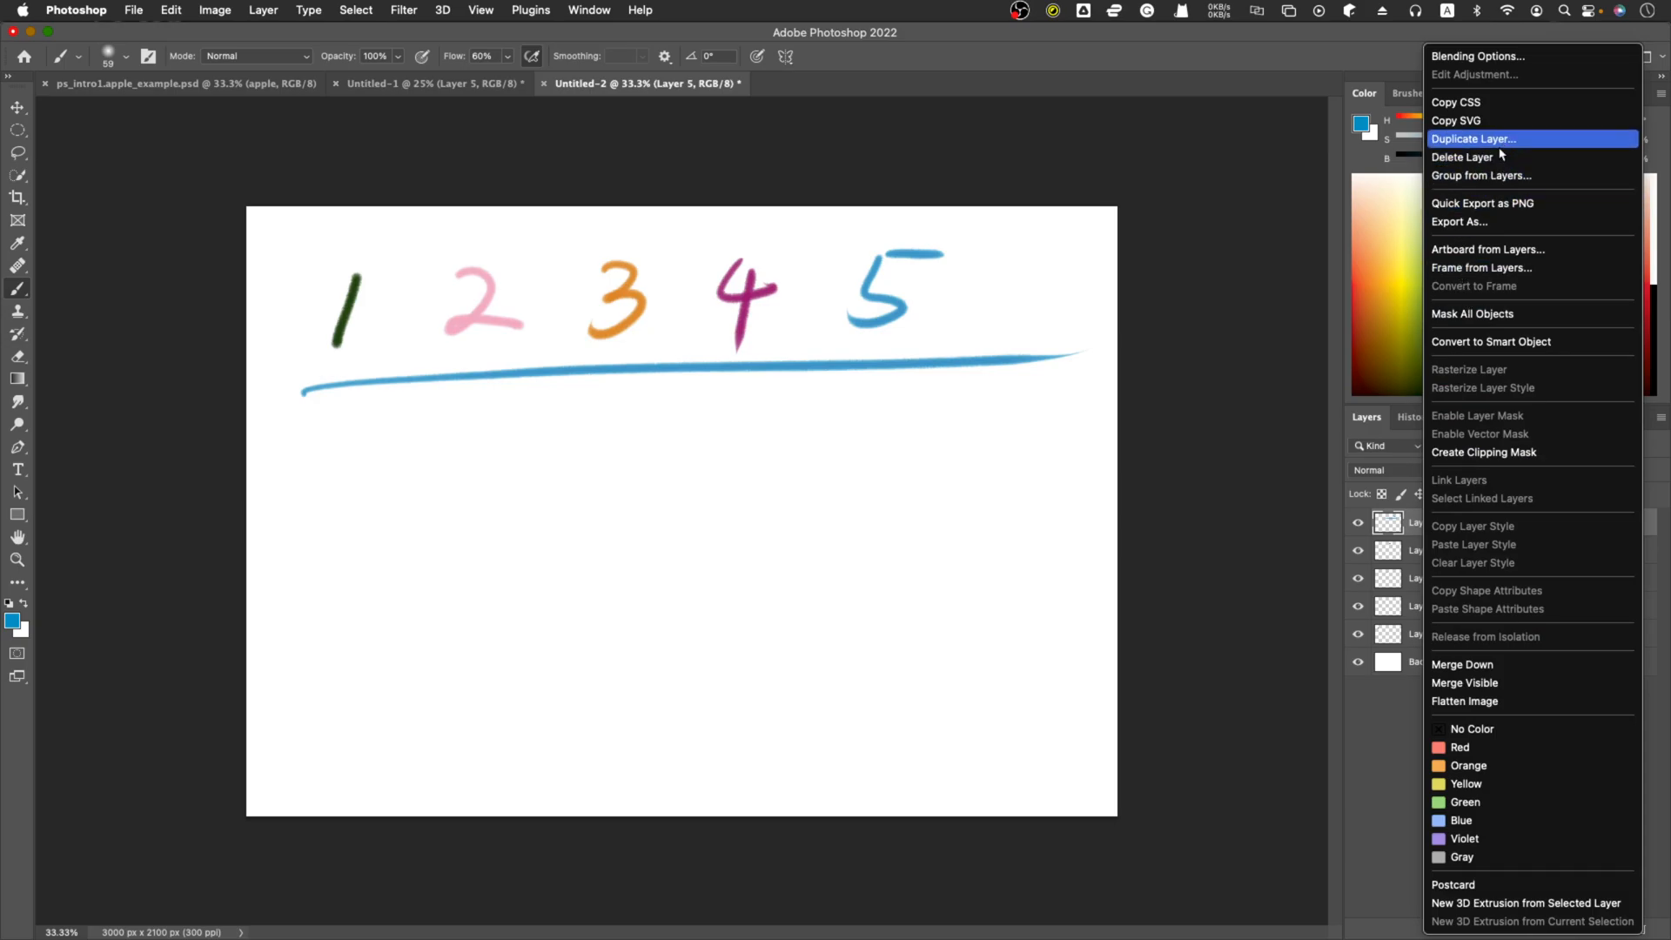
key(Escape)
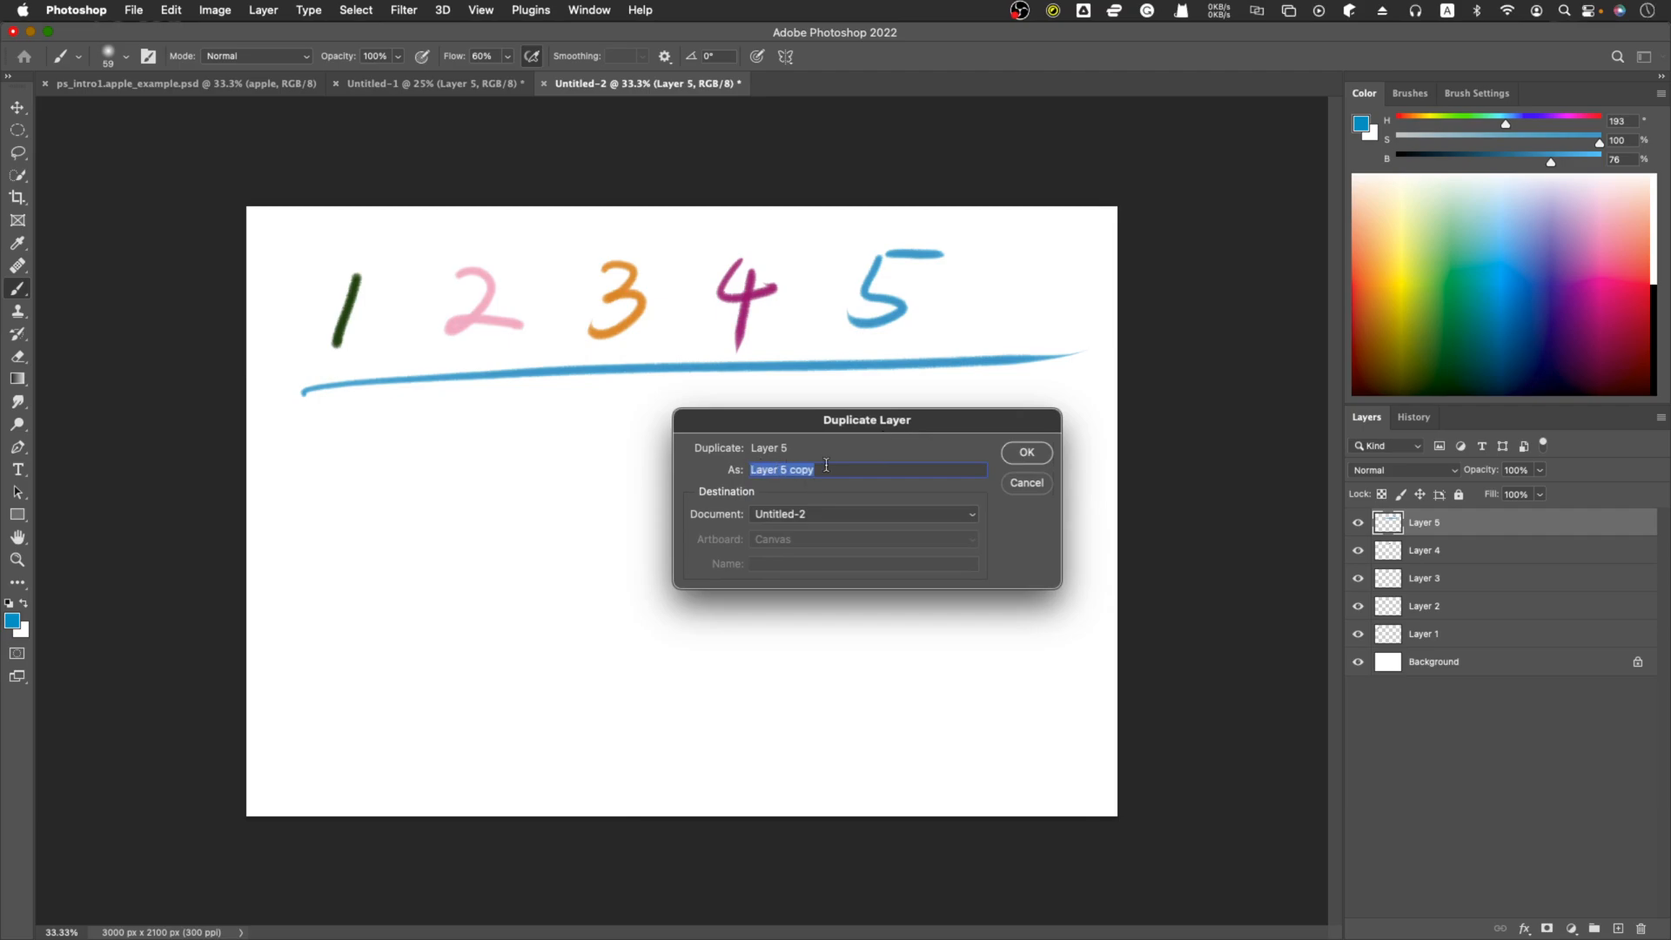
click(1026, 454)
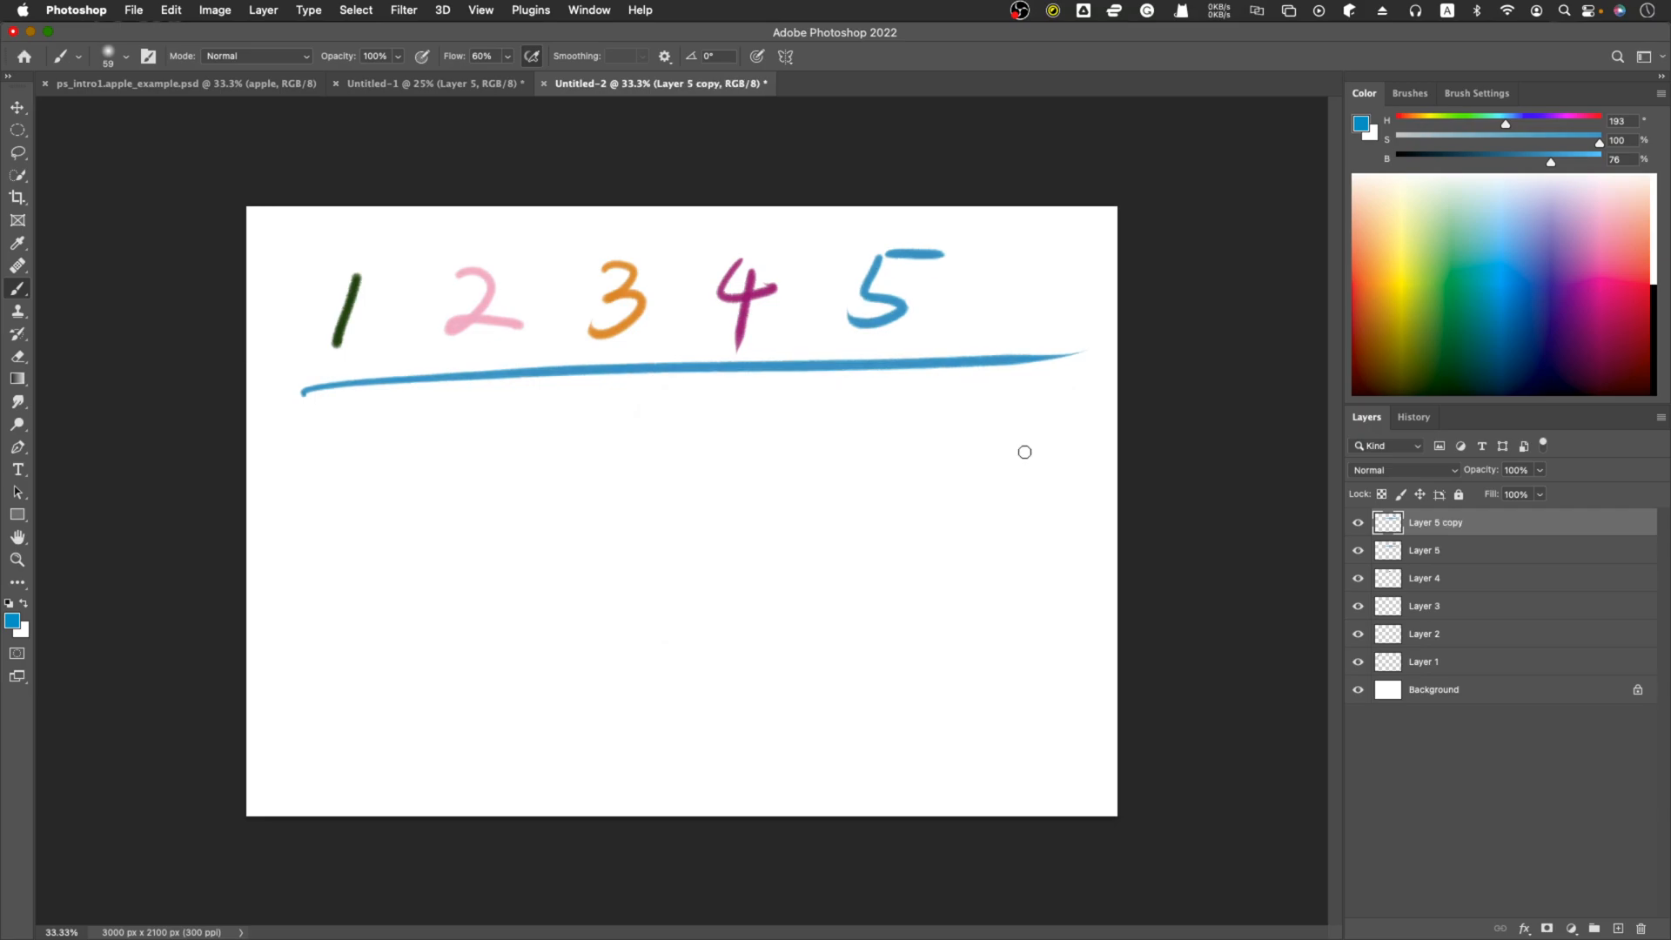
- Hide the original Layer 5 and select Layer 5 copy for editing
click(1389, 558)
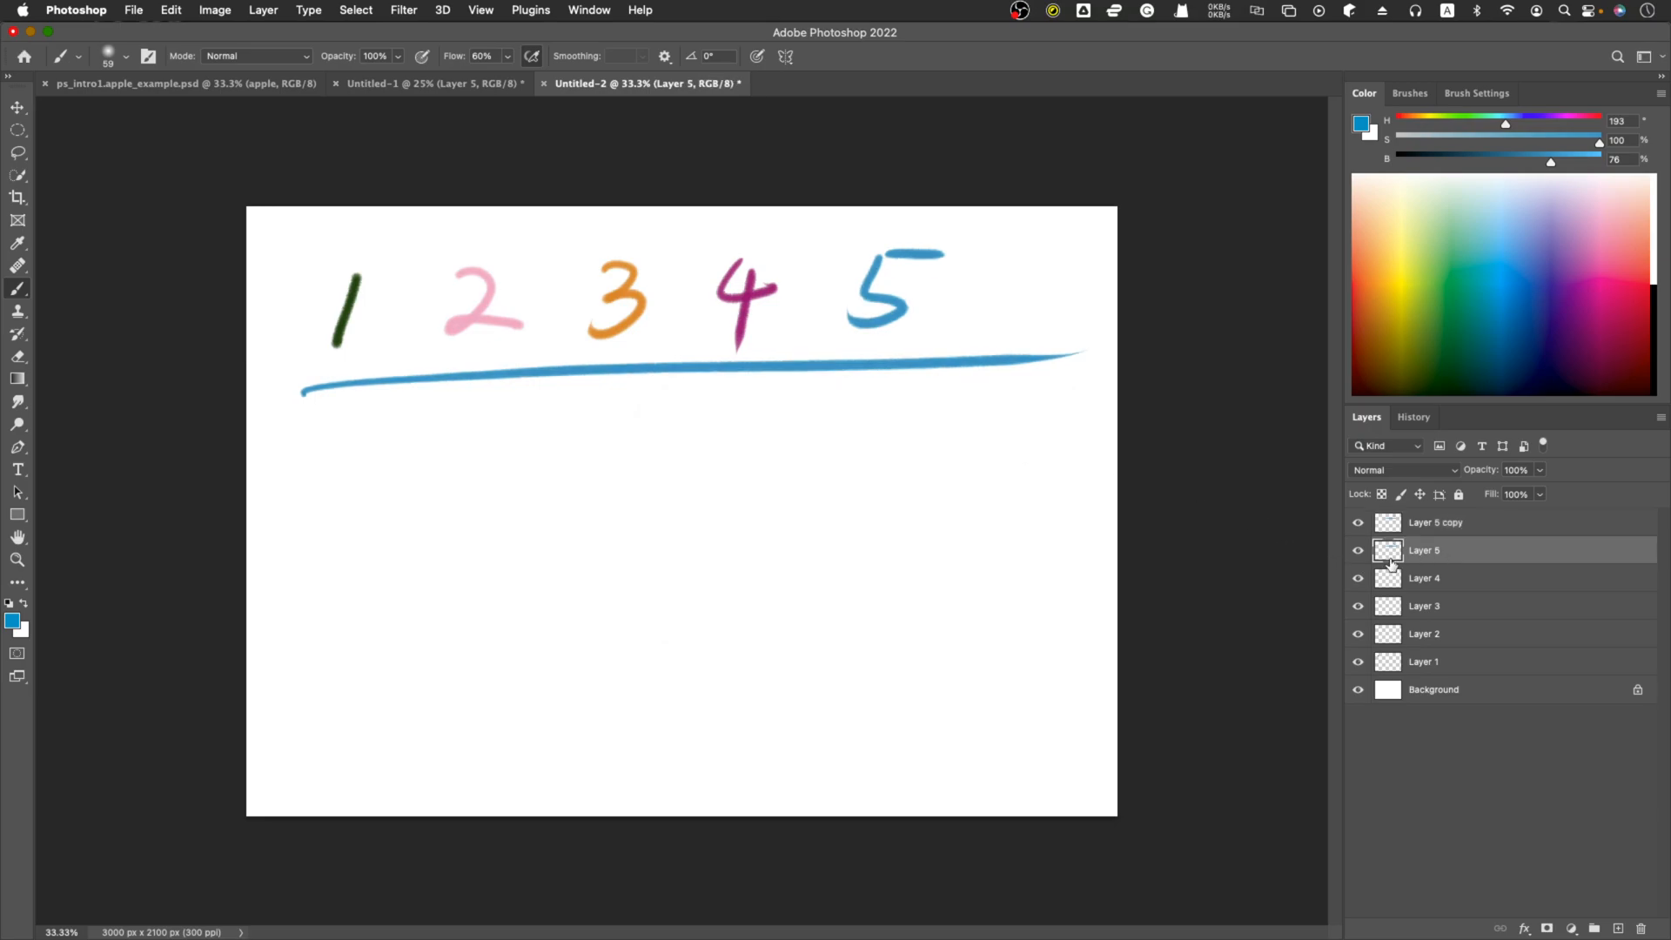
click(1359, 557)
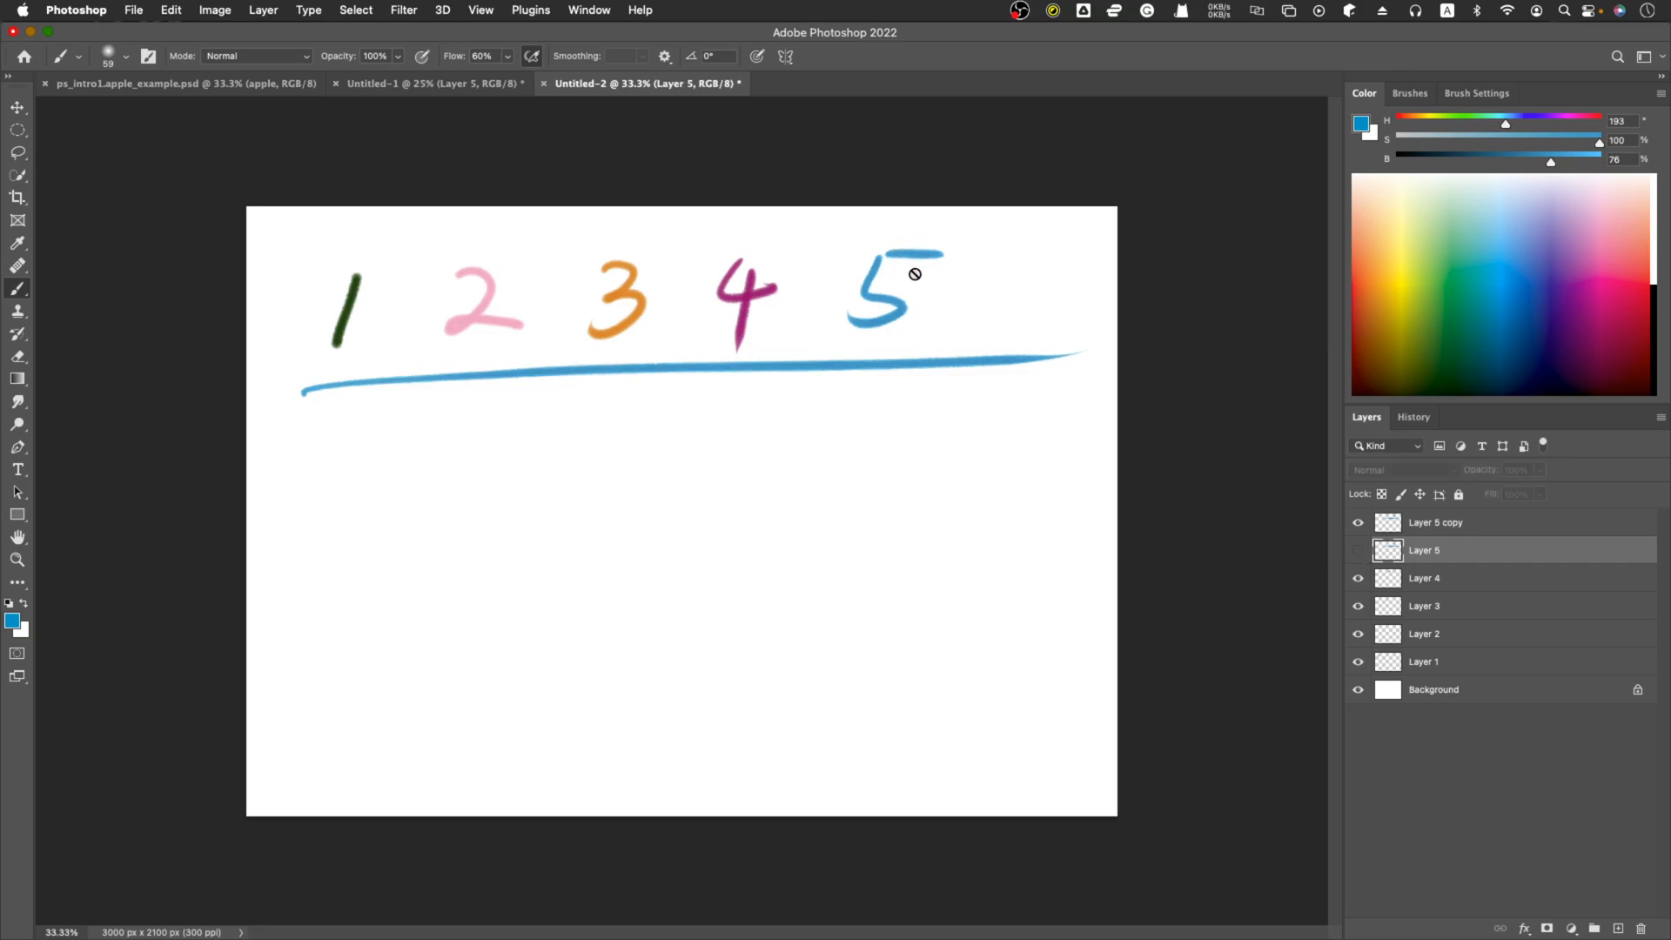
click(1438, 524)
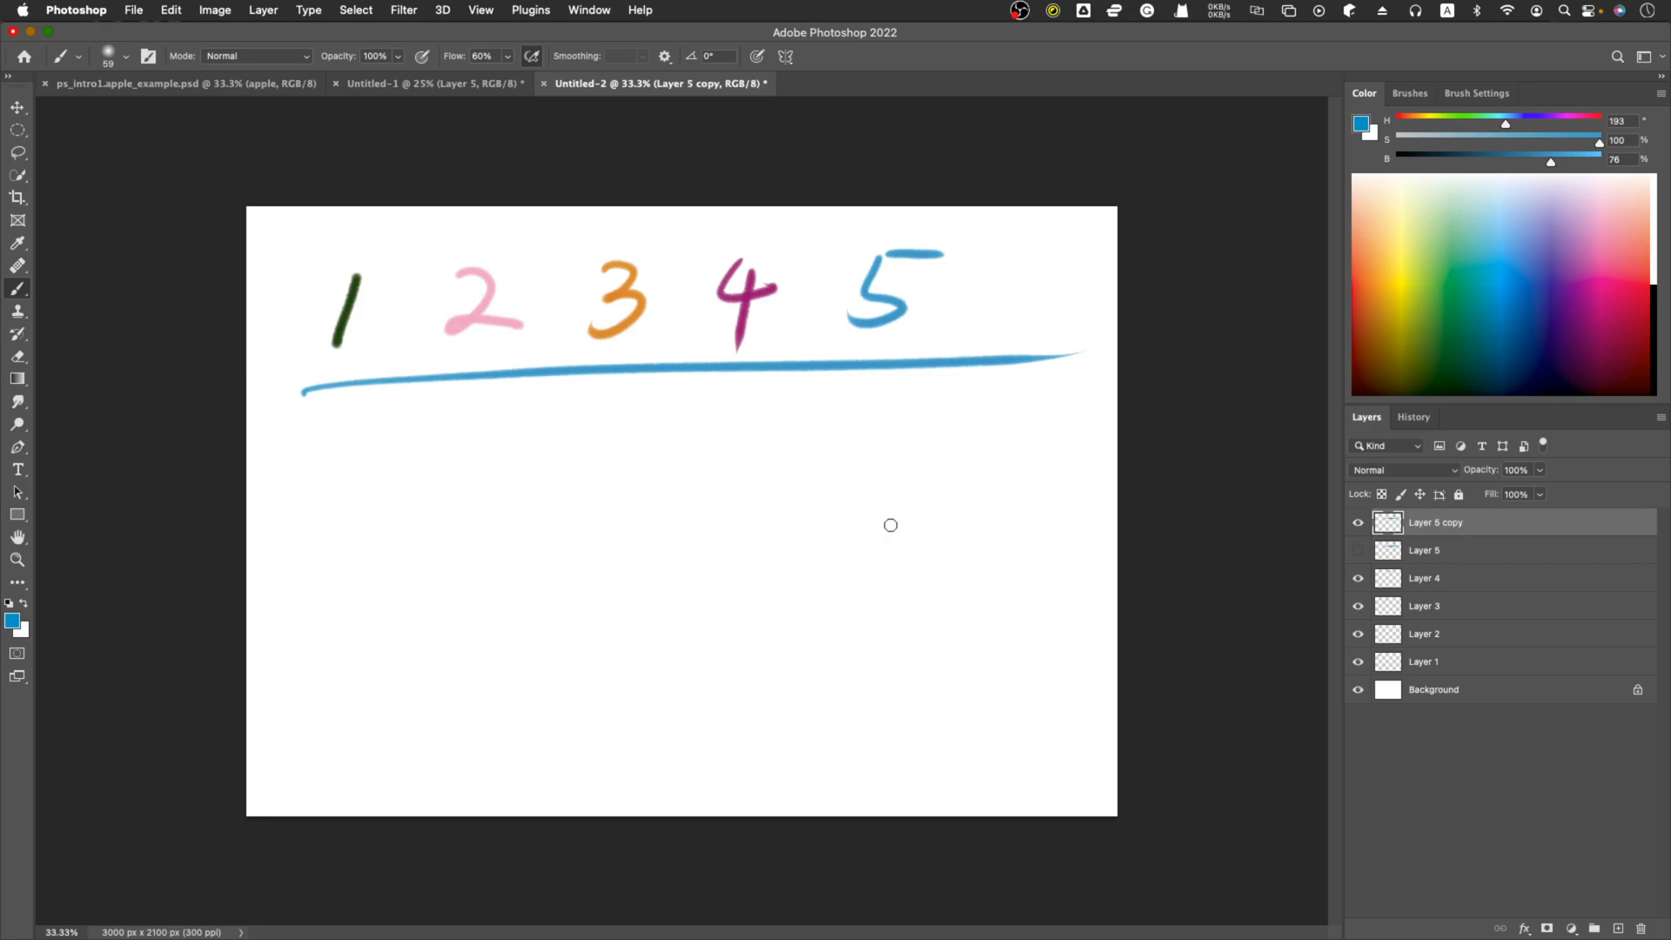
- Free-transform Layer 5 copy, scaling it to about 47%, rotating it about -48°, and placing it diagonally just below the 4
key(v)
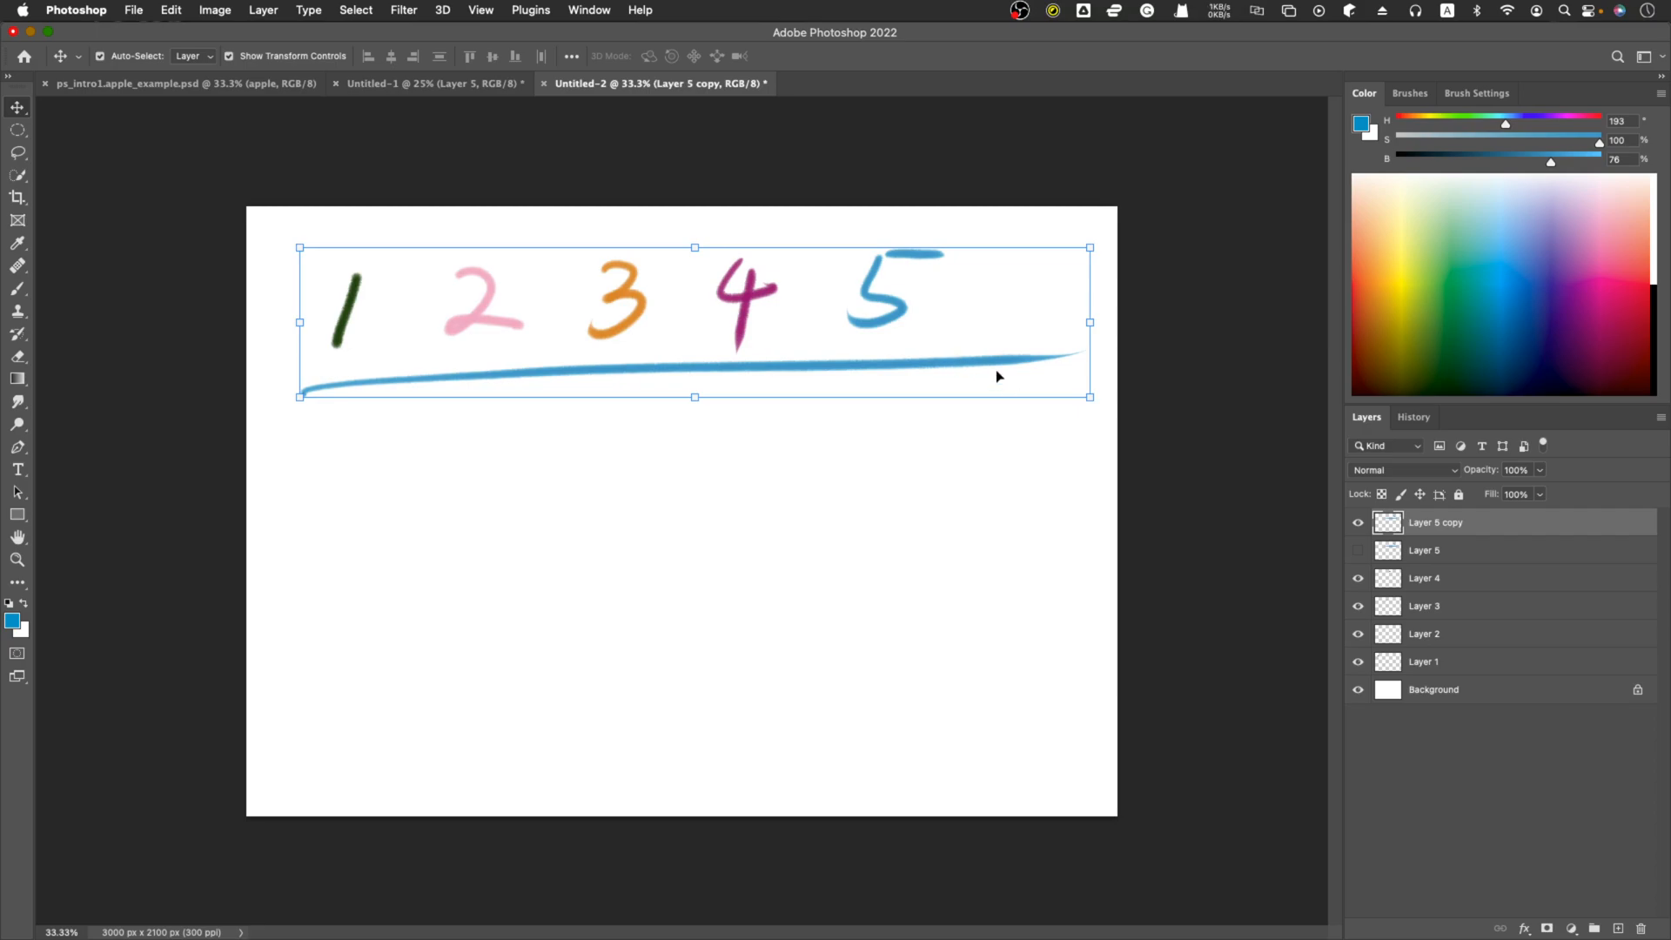
key(super+t)
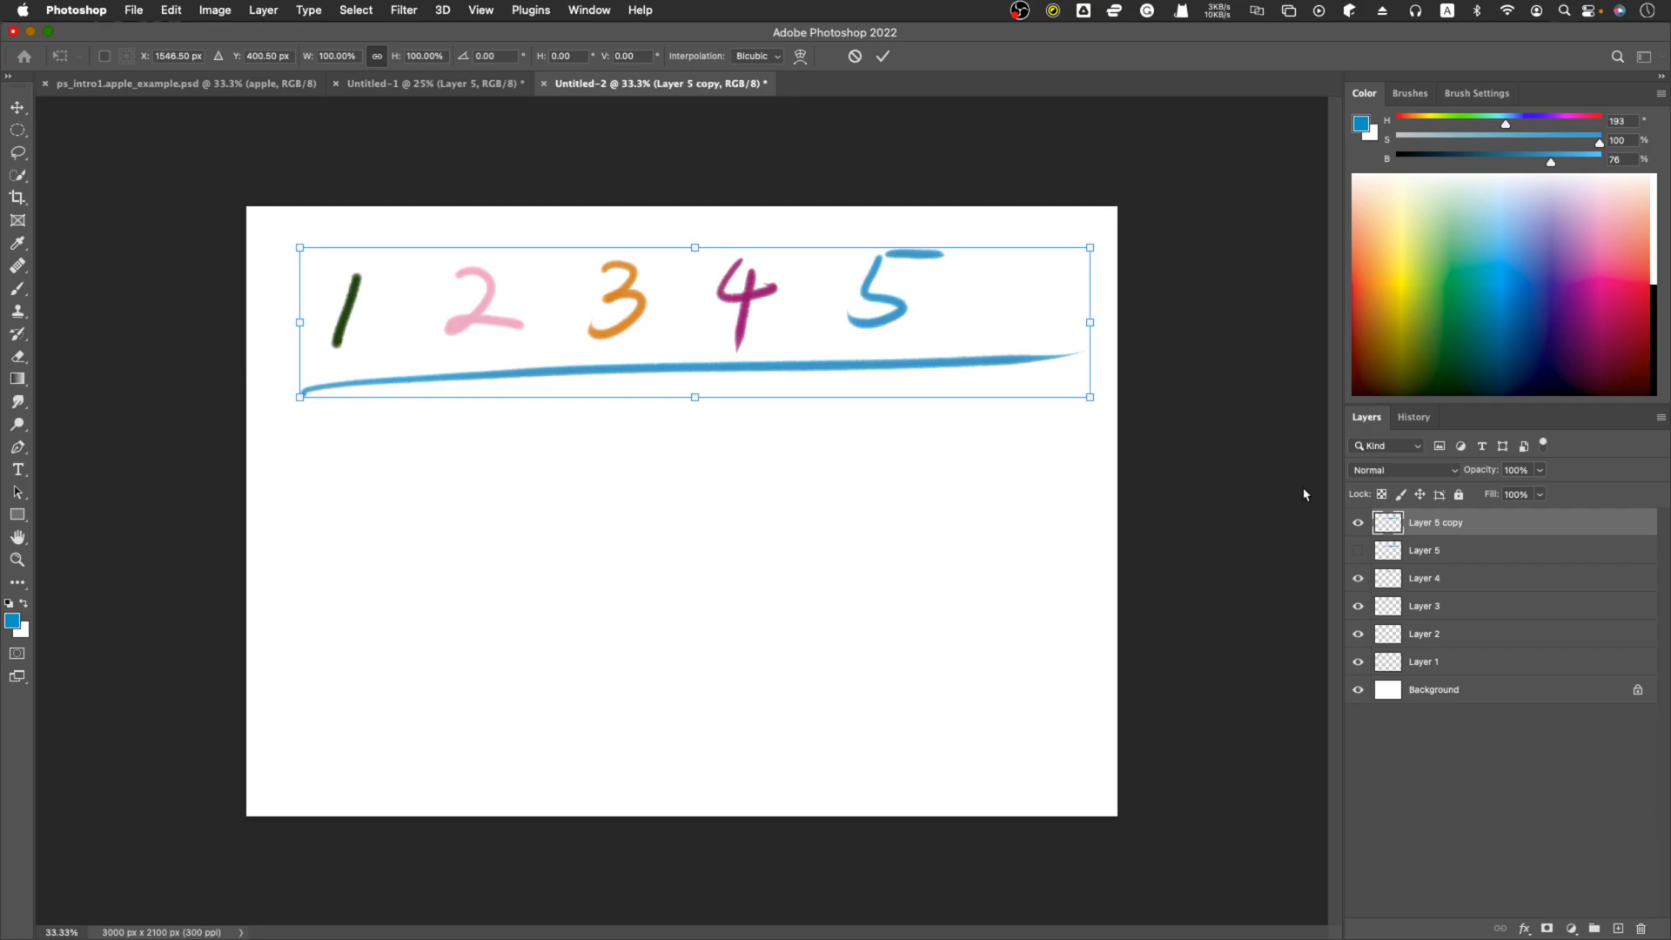
mouse_move(964, 317)
mouse_down()
mouse_move(937, 518)
mouse_move(937, 577)
mouse_move(955, 578)
mouse_up()
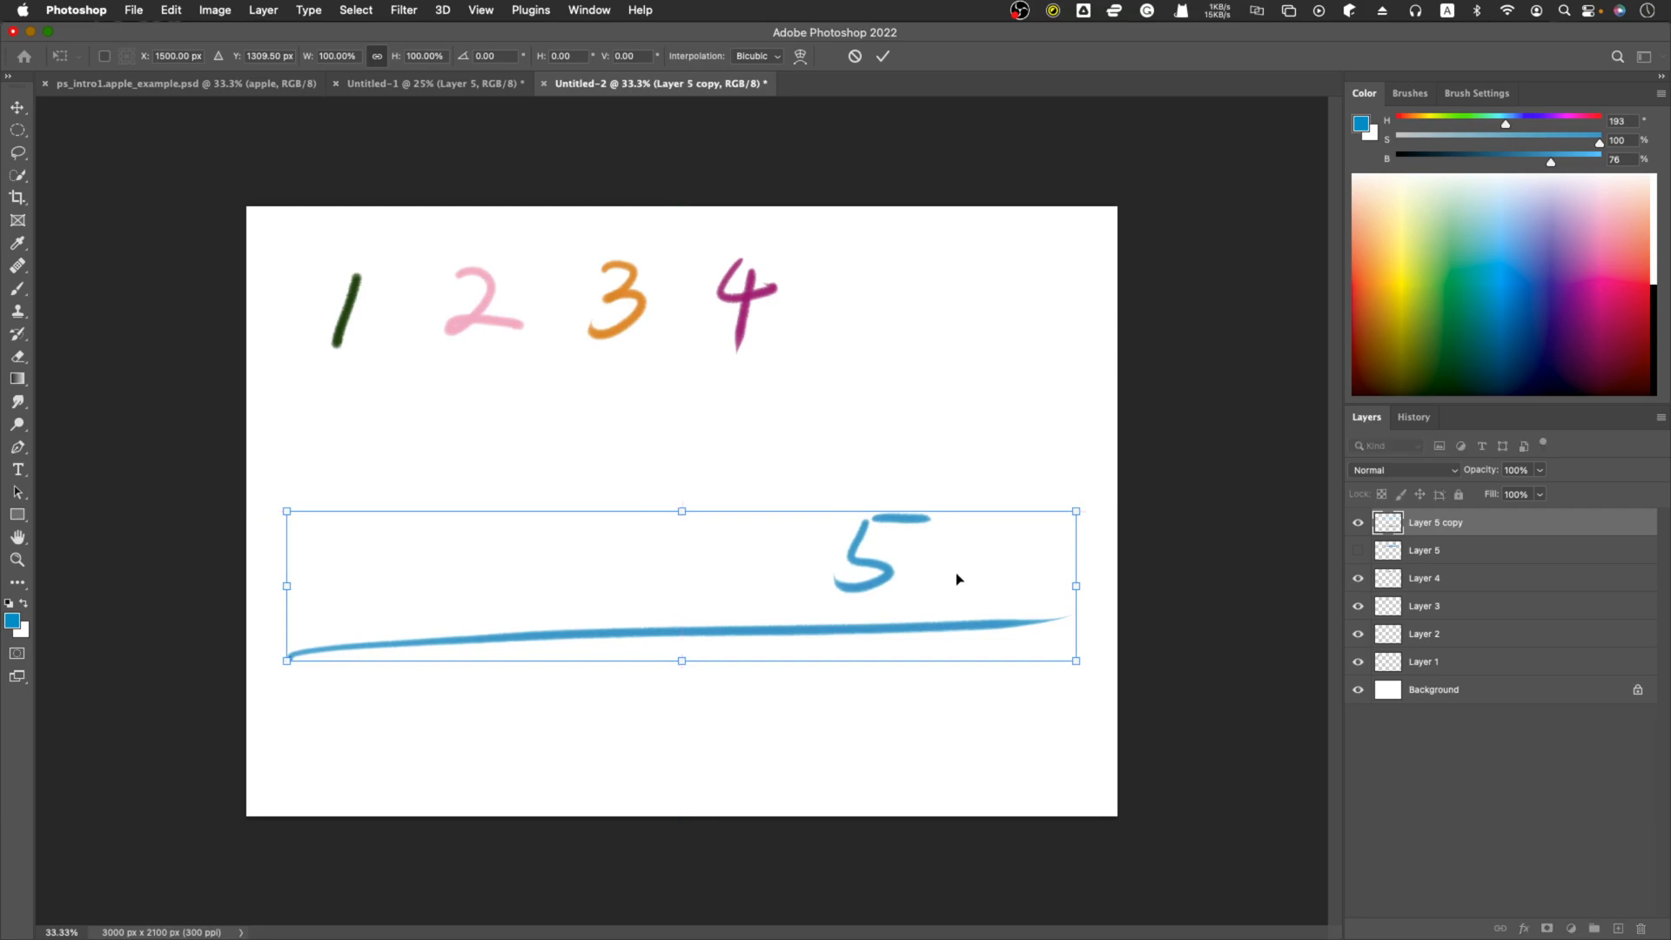
mouse_move(671, 694)
mouse_down()
mouse_move(653, 677)
mouse_move(703, 696)
mouse_move(777, 687)
mouse_up()
mouse_move(712, 526)
mouse_down()
mouse_move(777, 438)
mouse_move(798, 459)
mouse_move(787, 503)
mouse_up()
drag(1022, 274, 774, 430)
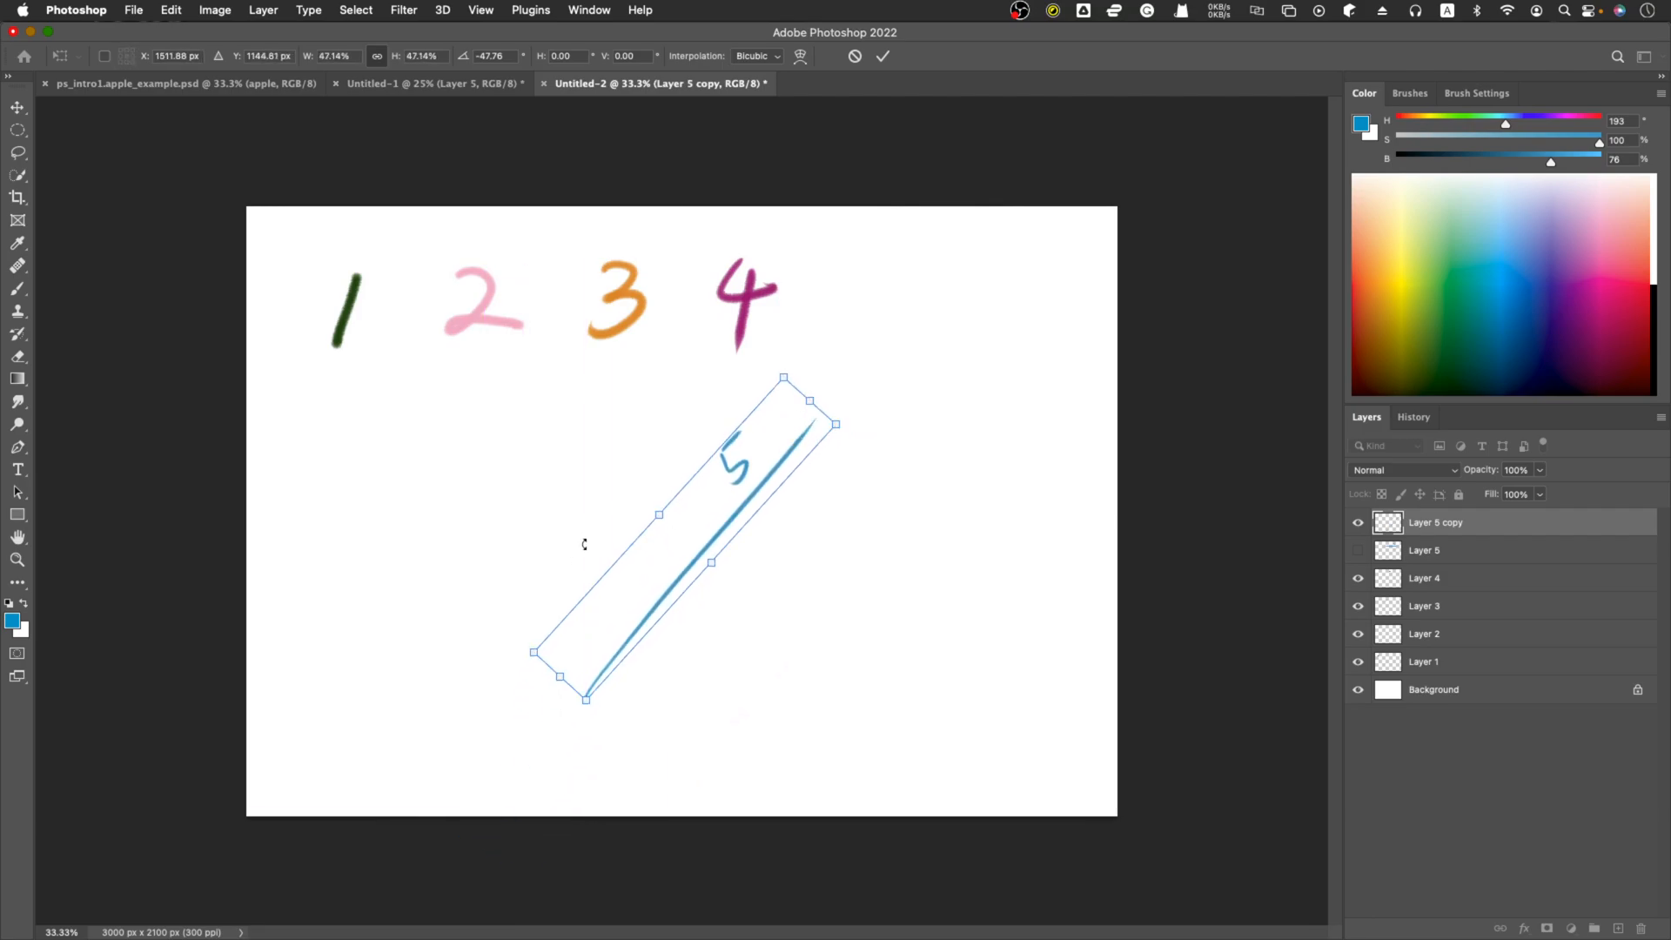
drag(709, 526, 774, 447)
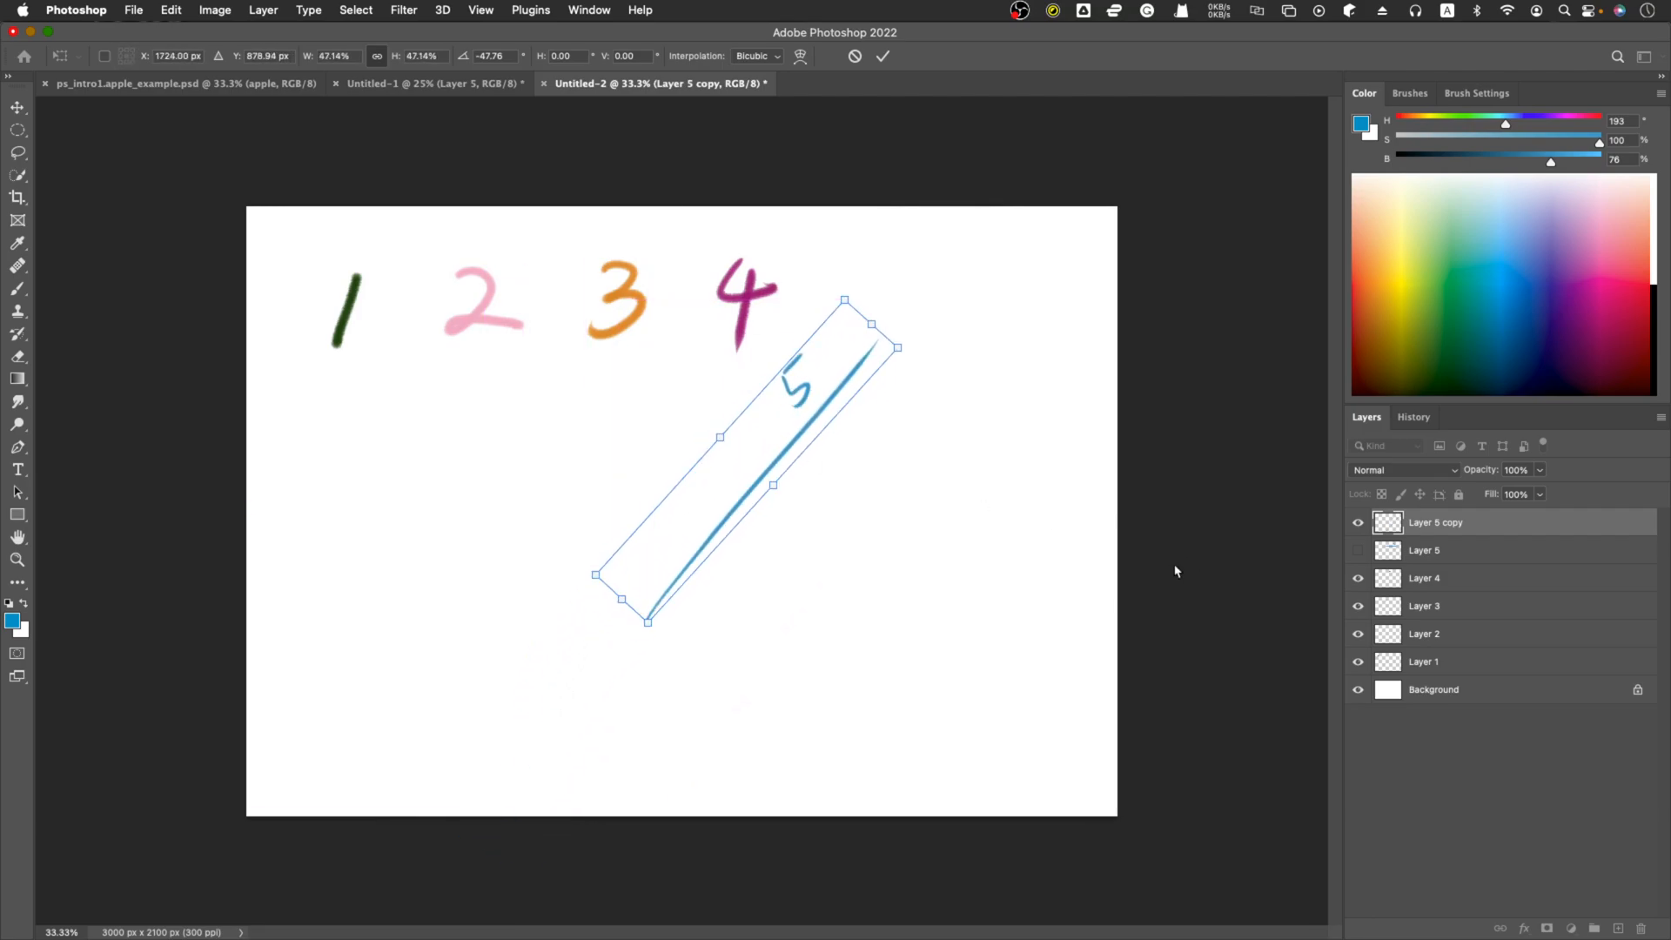
- Toggle the original Layer 5's visibility on and off to compare it with the transformed copy, leaving it hidden
click(1359, 554)
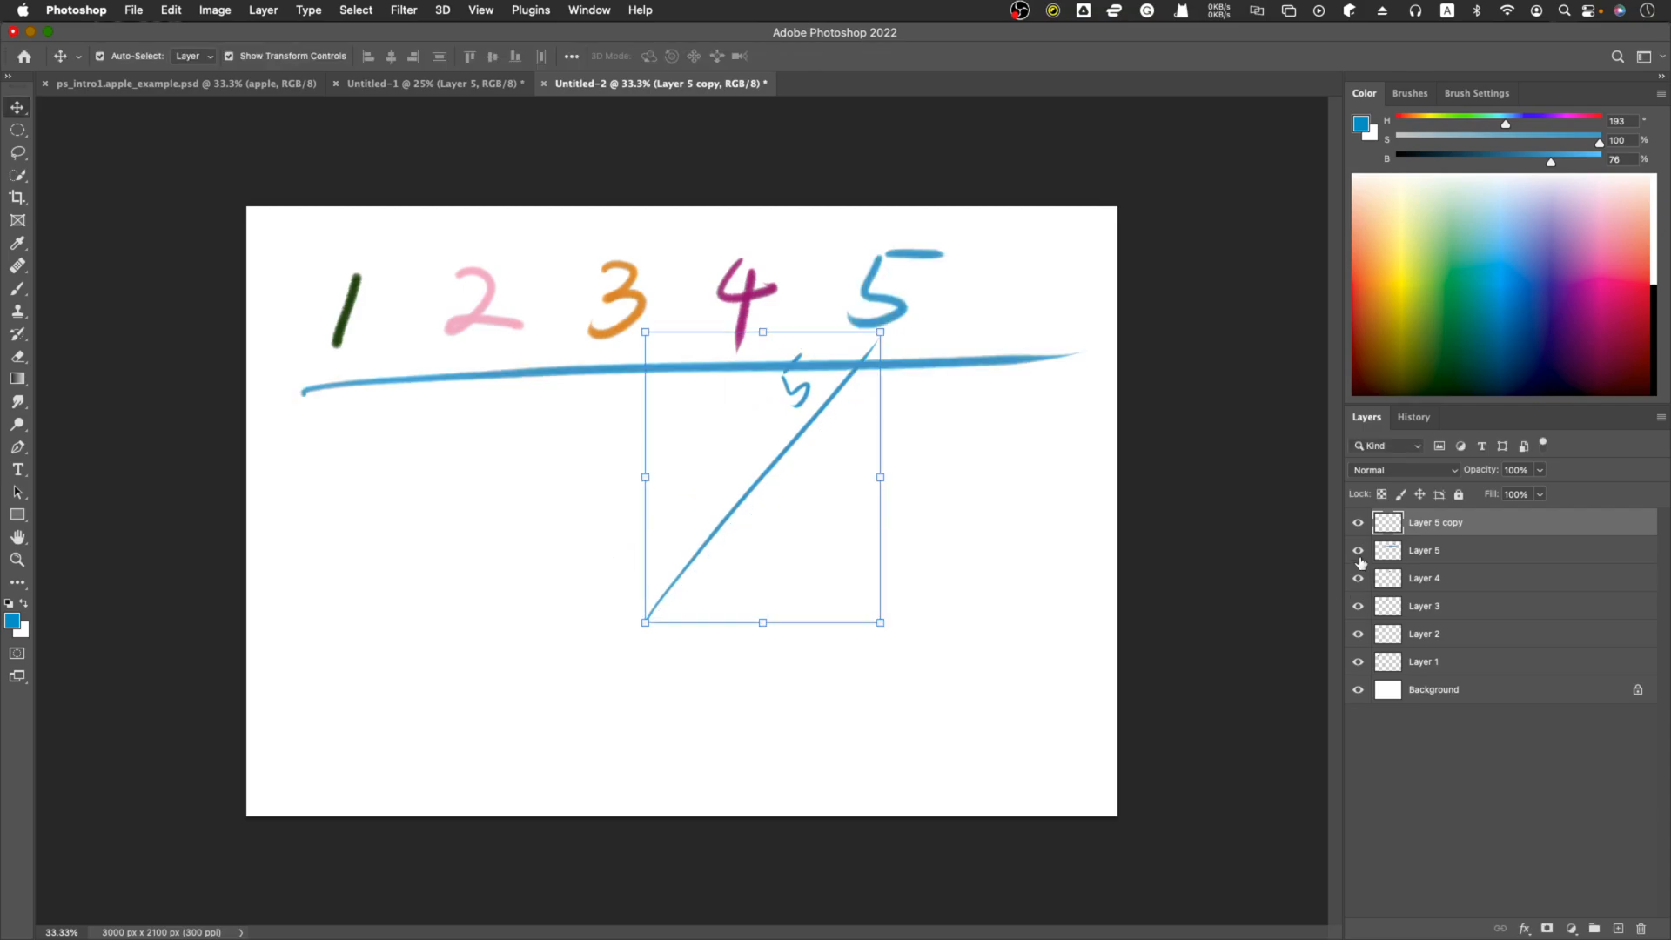
click(1359, 555)
click(1360, 556)
click(1360, 556)
click(1359, 556)
click(1359, 553)
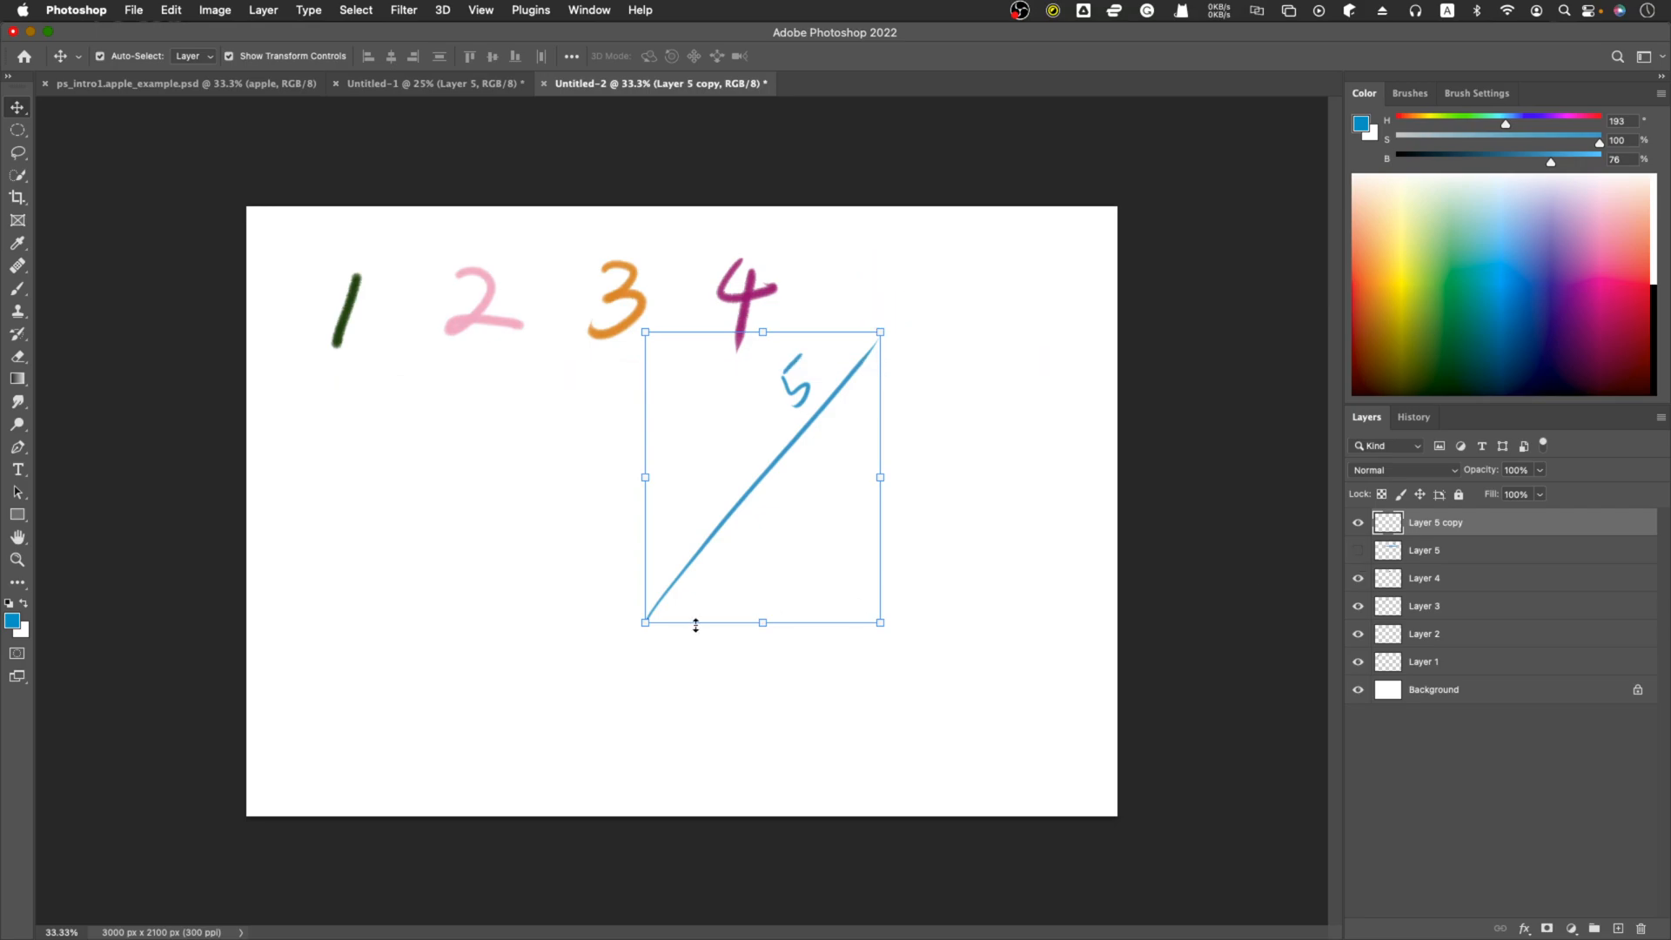
- Rotate Layer 5 copy about 49° to level its underline, enlarge it to about 169%, and place it below the other numbers
drag(765, 630, 557, 643)
drag(775, 540, 253, 523)
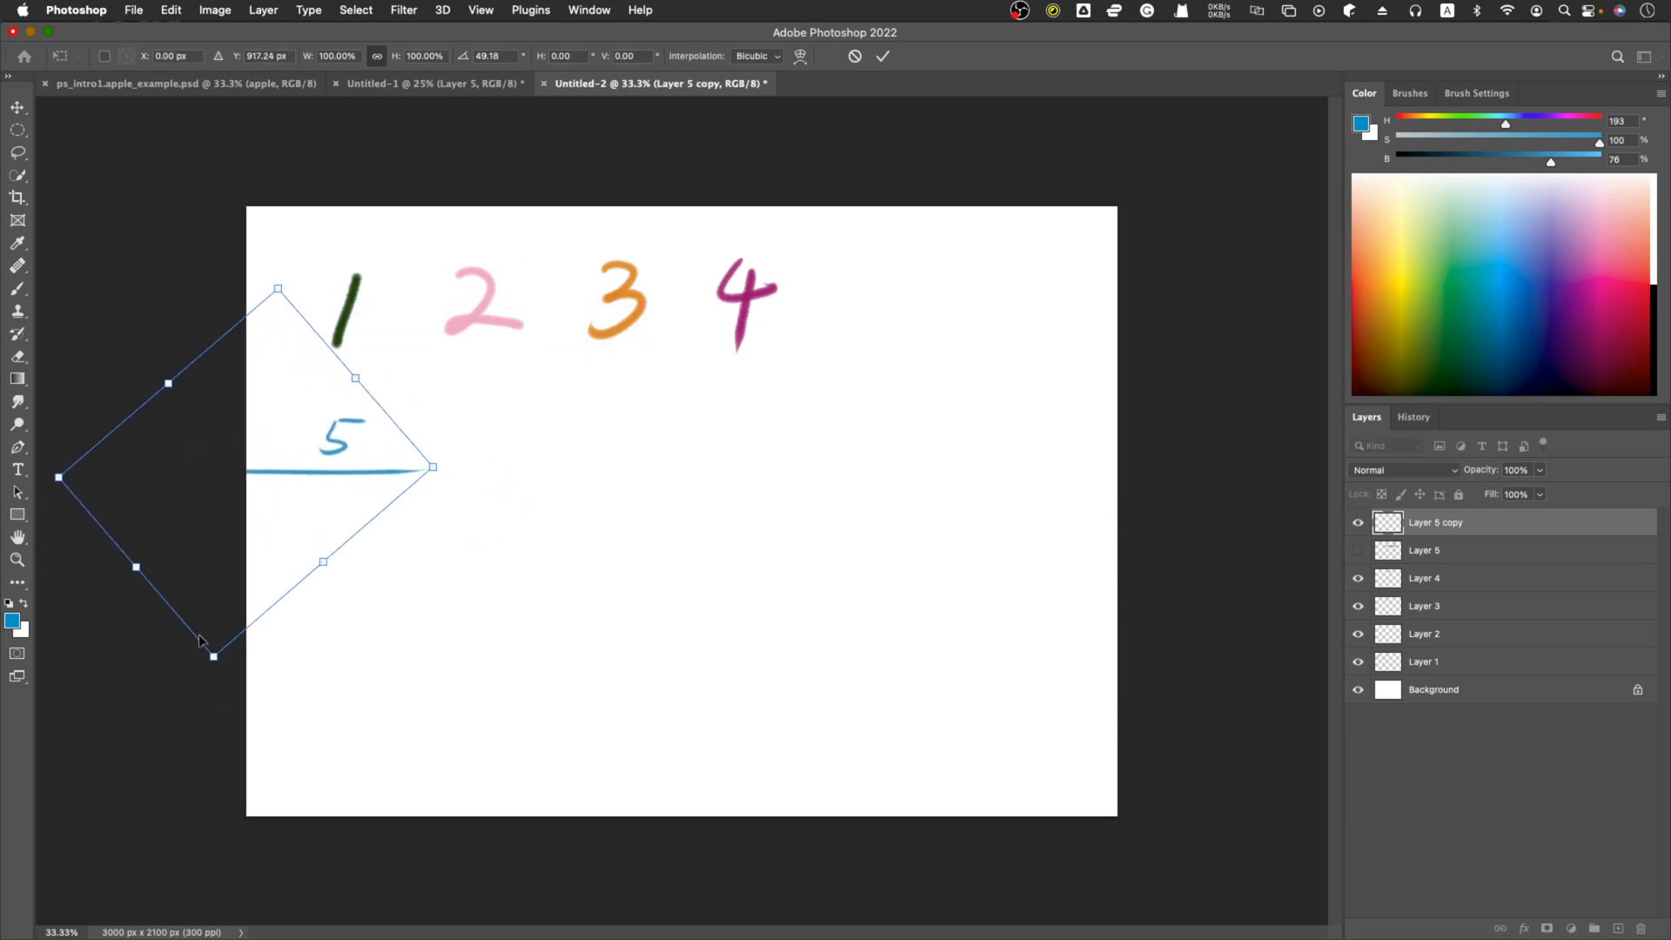
drag(214, 666, 207, 921)
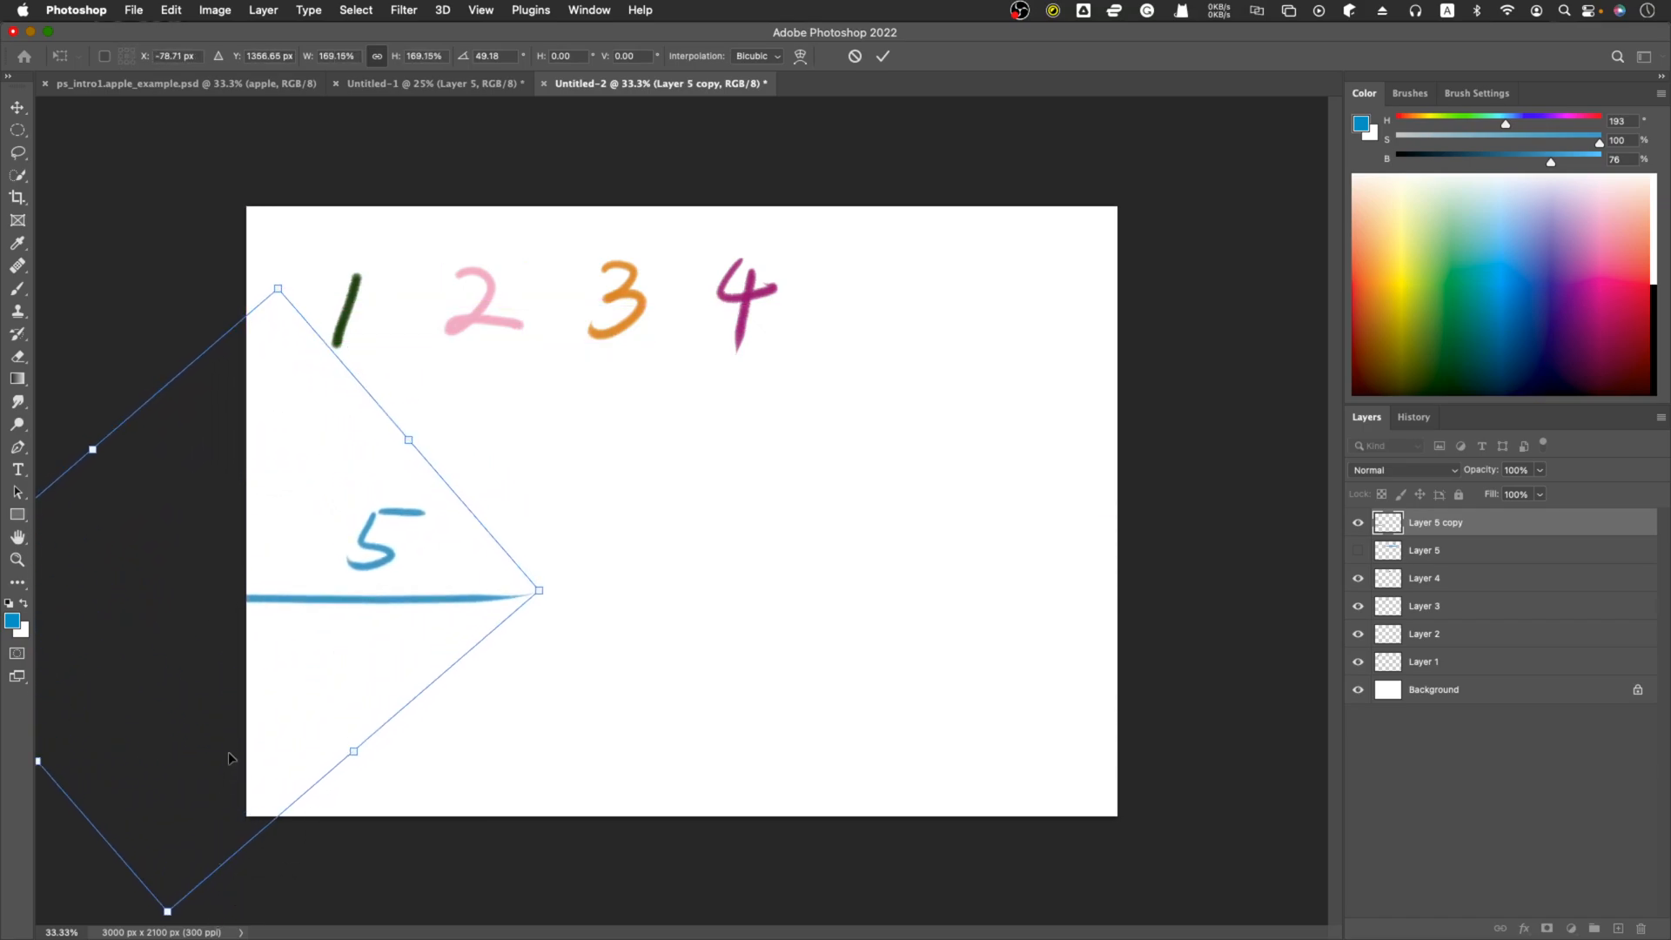
drag(332, 644, 713, 586)
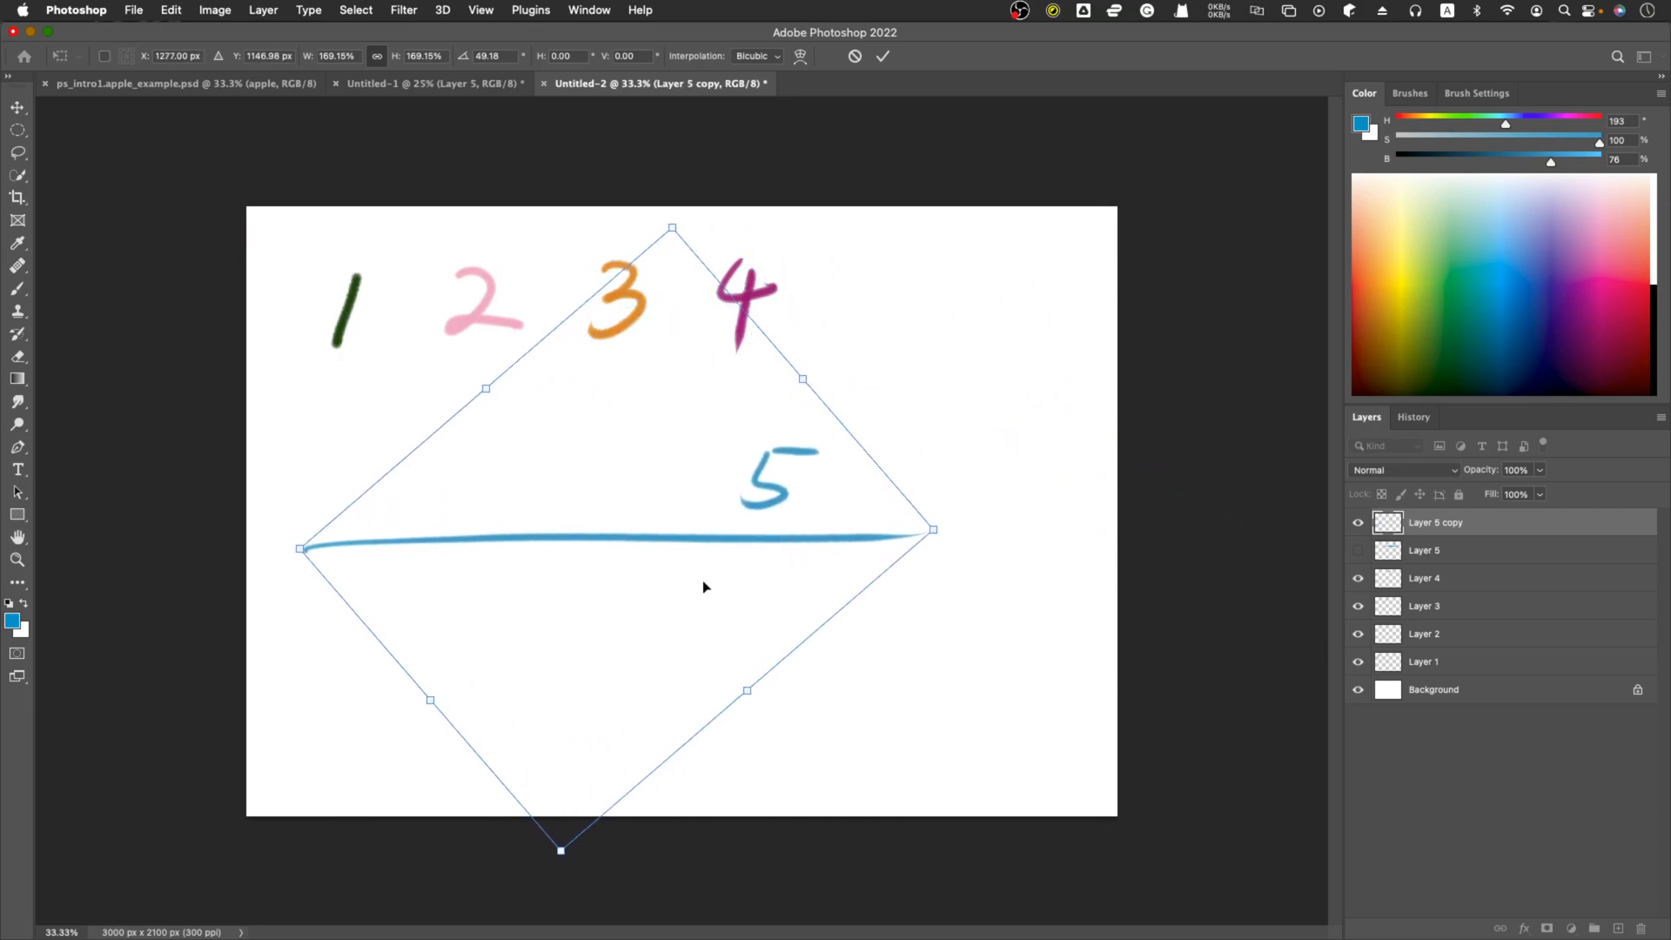
click(883, 56)
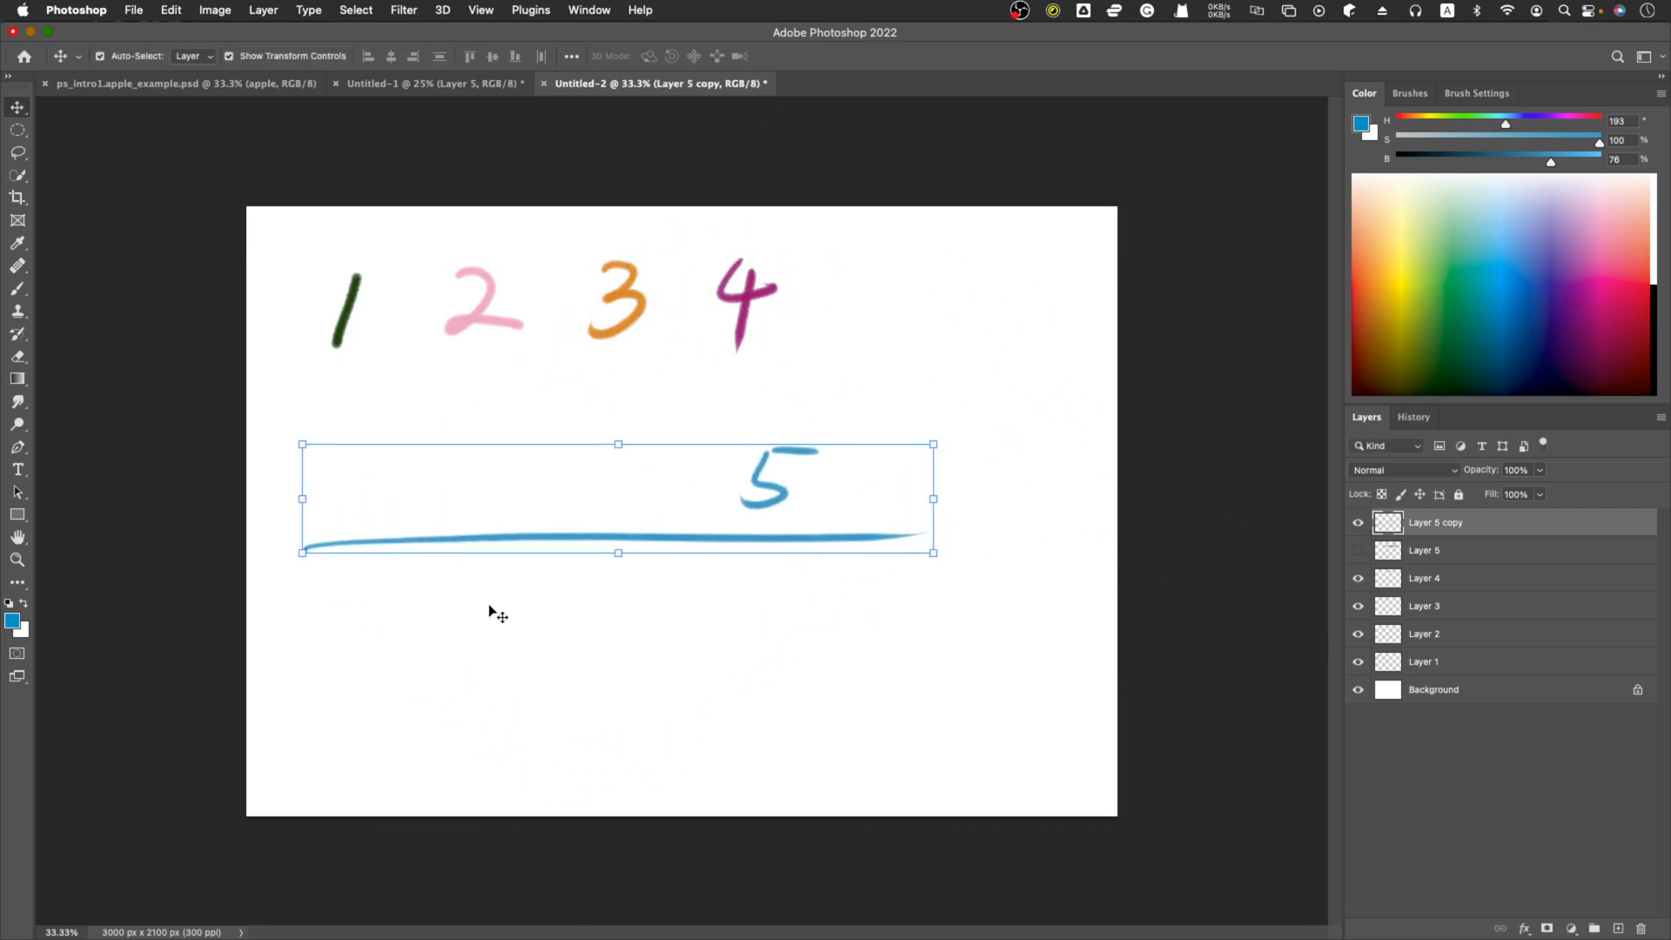
- Erase the blue underline on Layer 5 copy with a 73 px Eraser, keeping the 5
key(e)
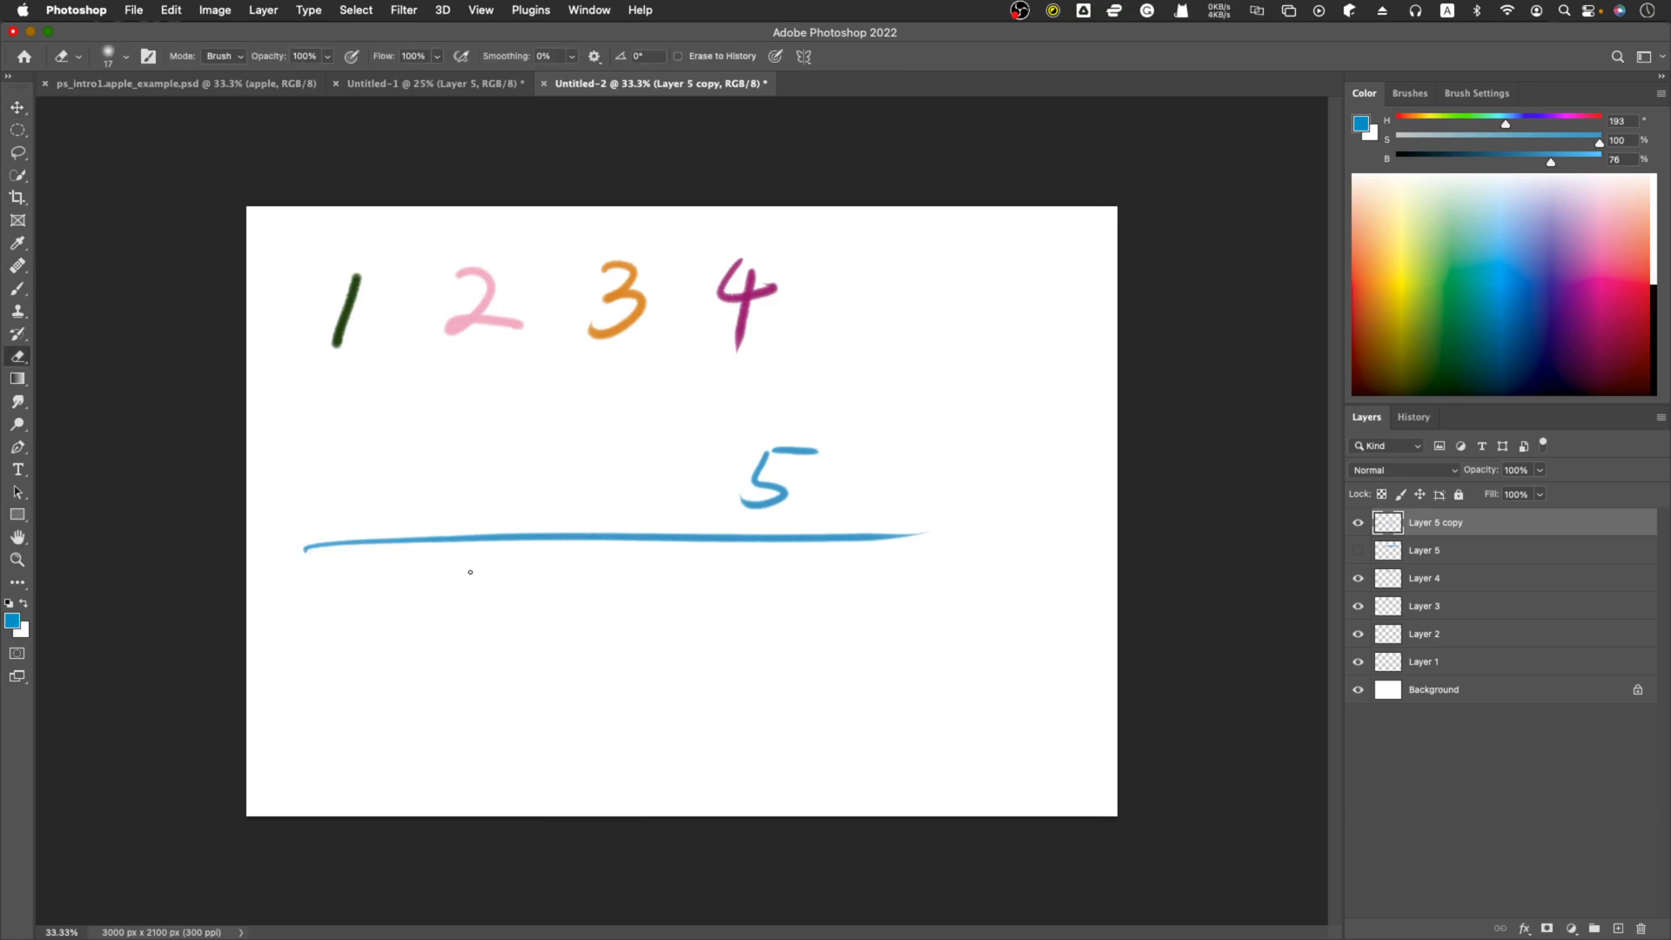
click(126, 55)
drag(105, 111, 143, 111)
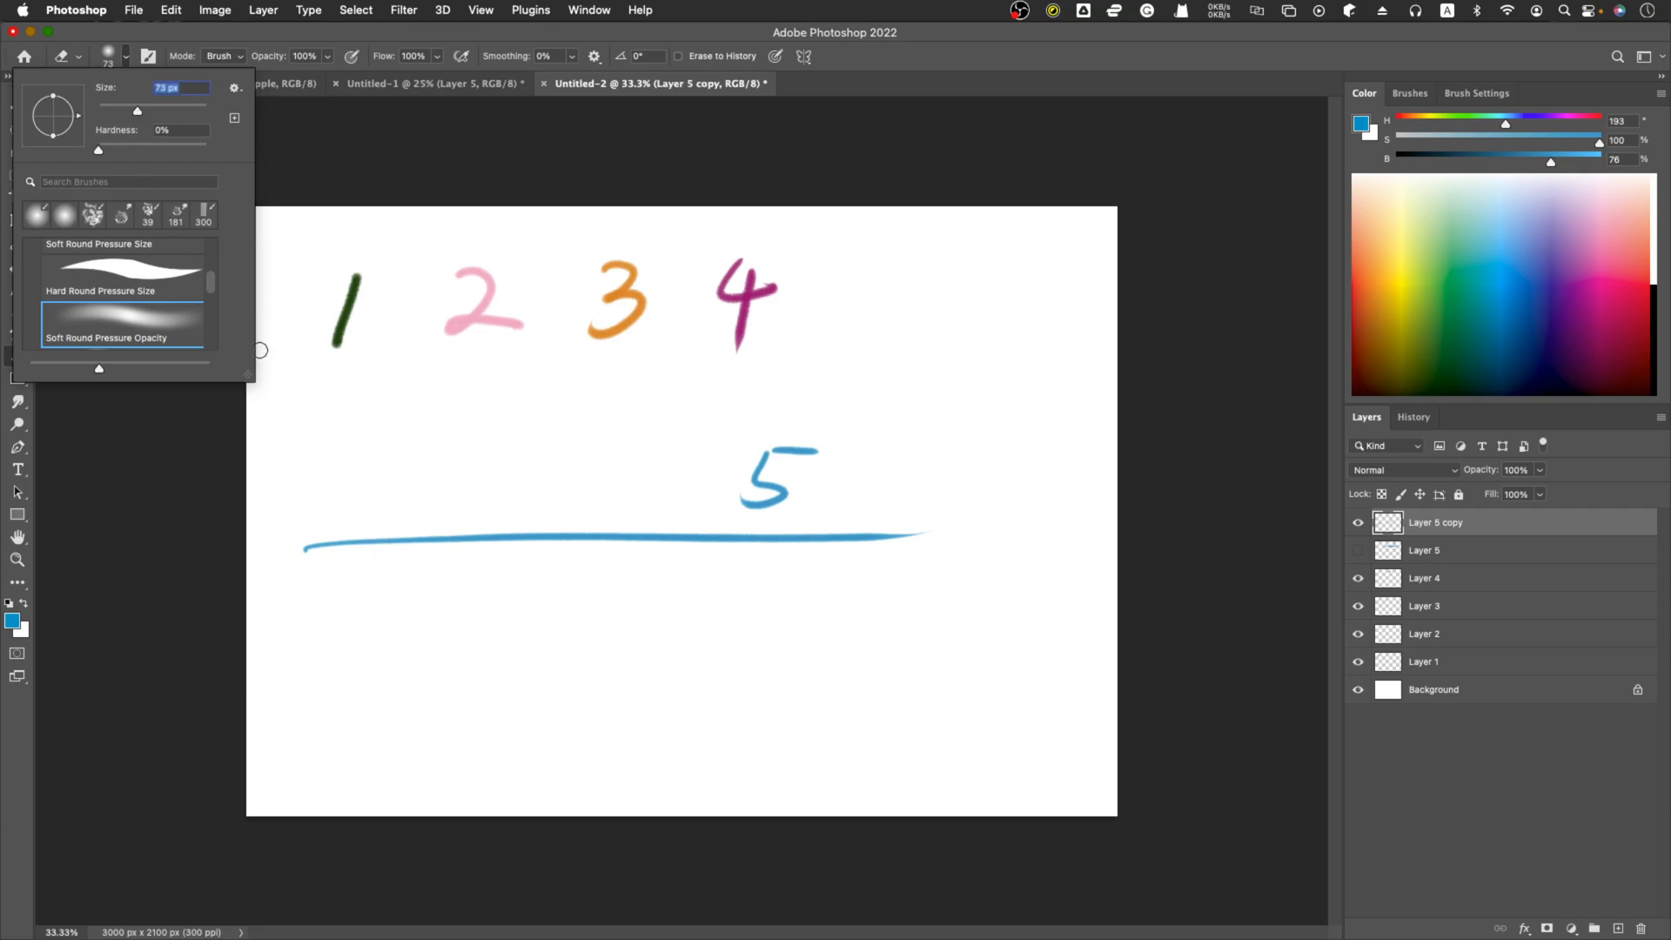
click(311, 543)
drag(304, 545, 940, 537)
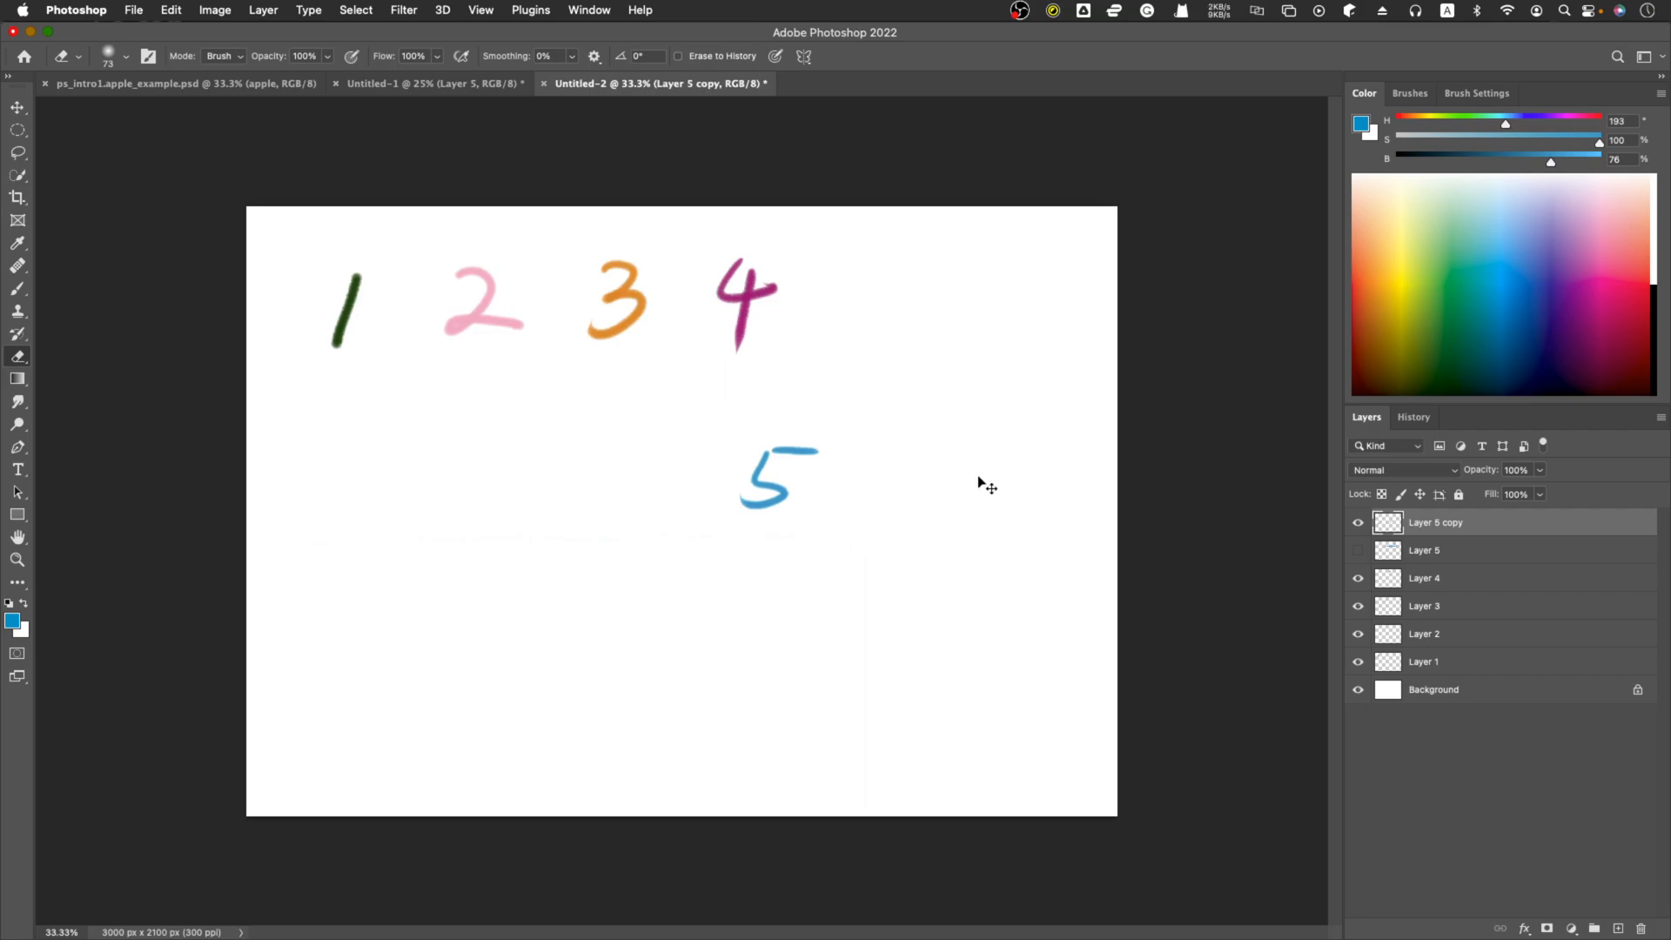
- Free-transform Layer 5 copy to move its blue 5 directly beneath the 1, at about X -243 px and Y 864 px
key(super+t)
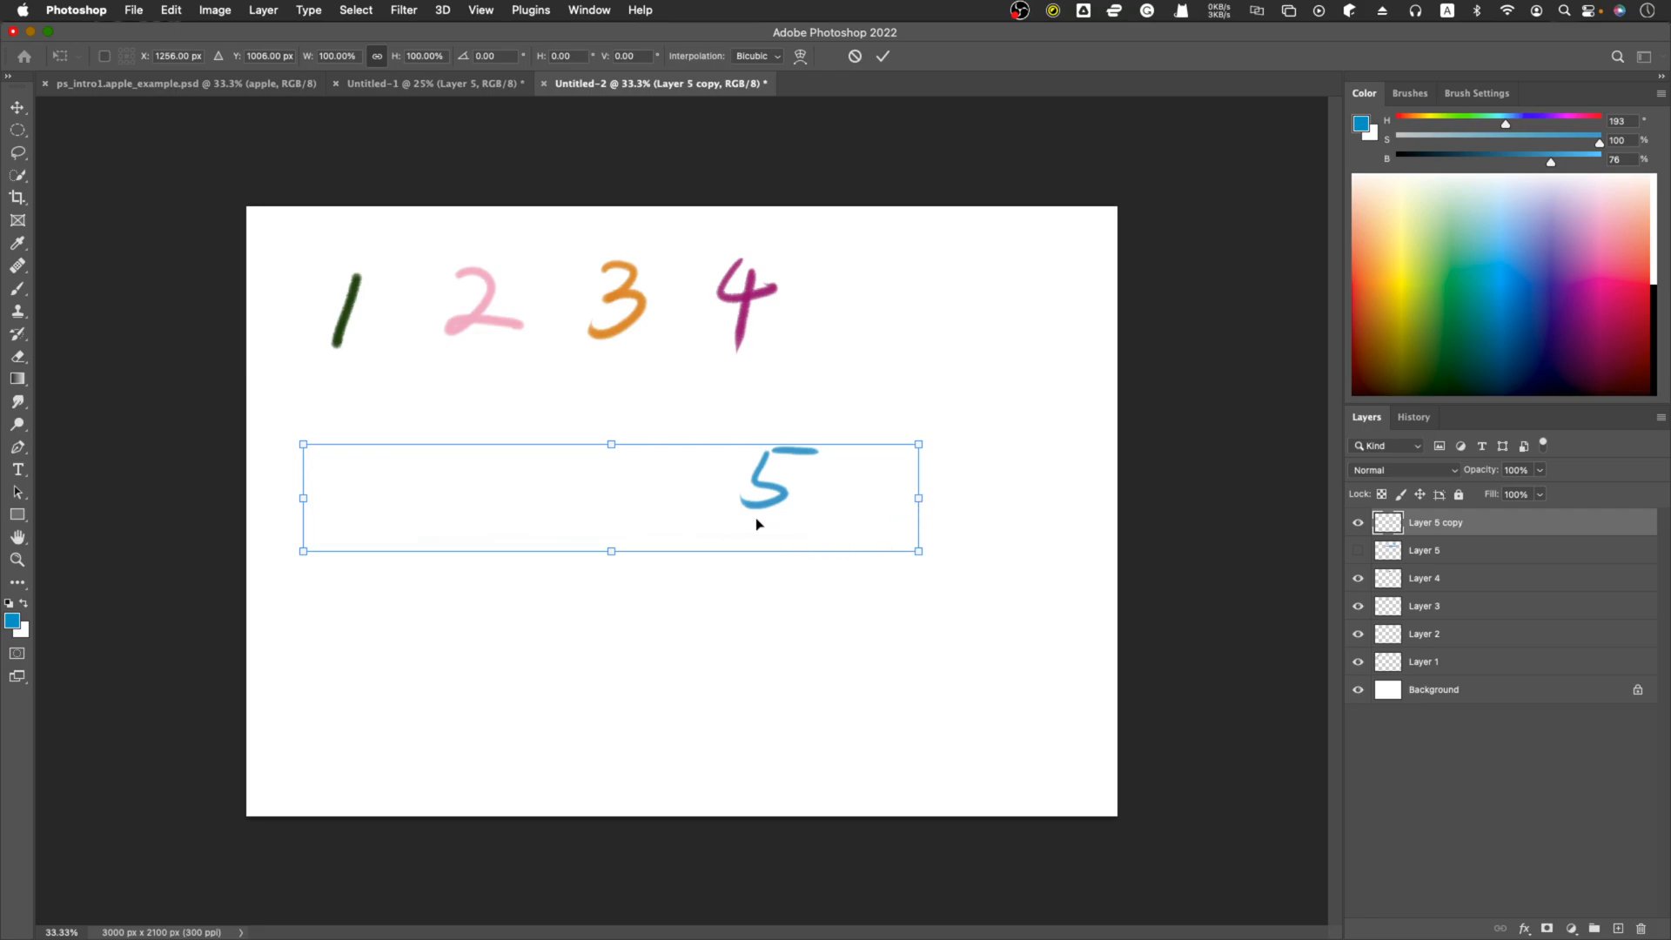
drag(784, 497, 349, 455)
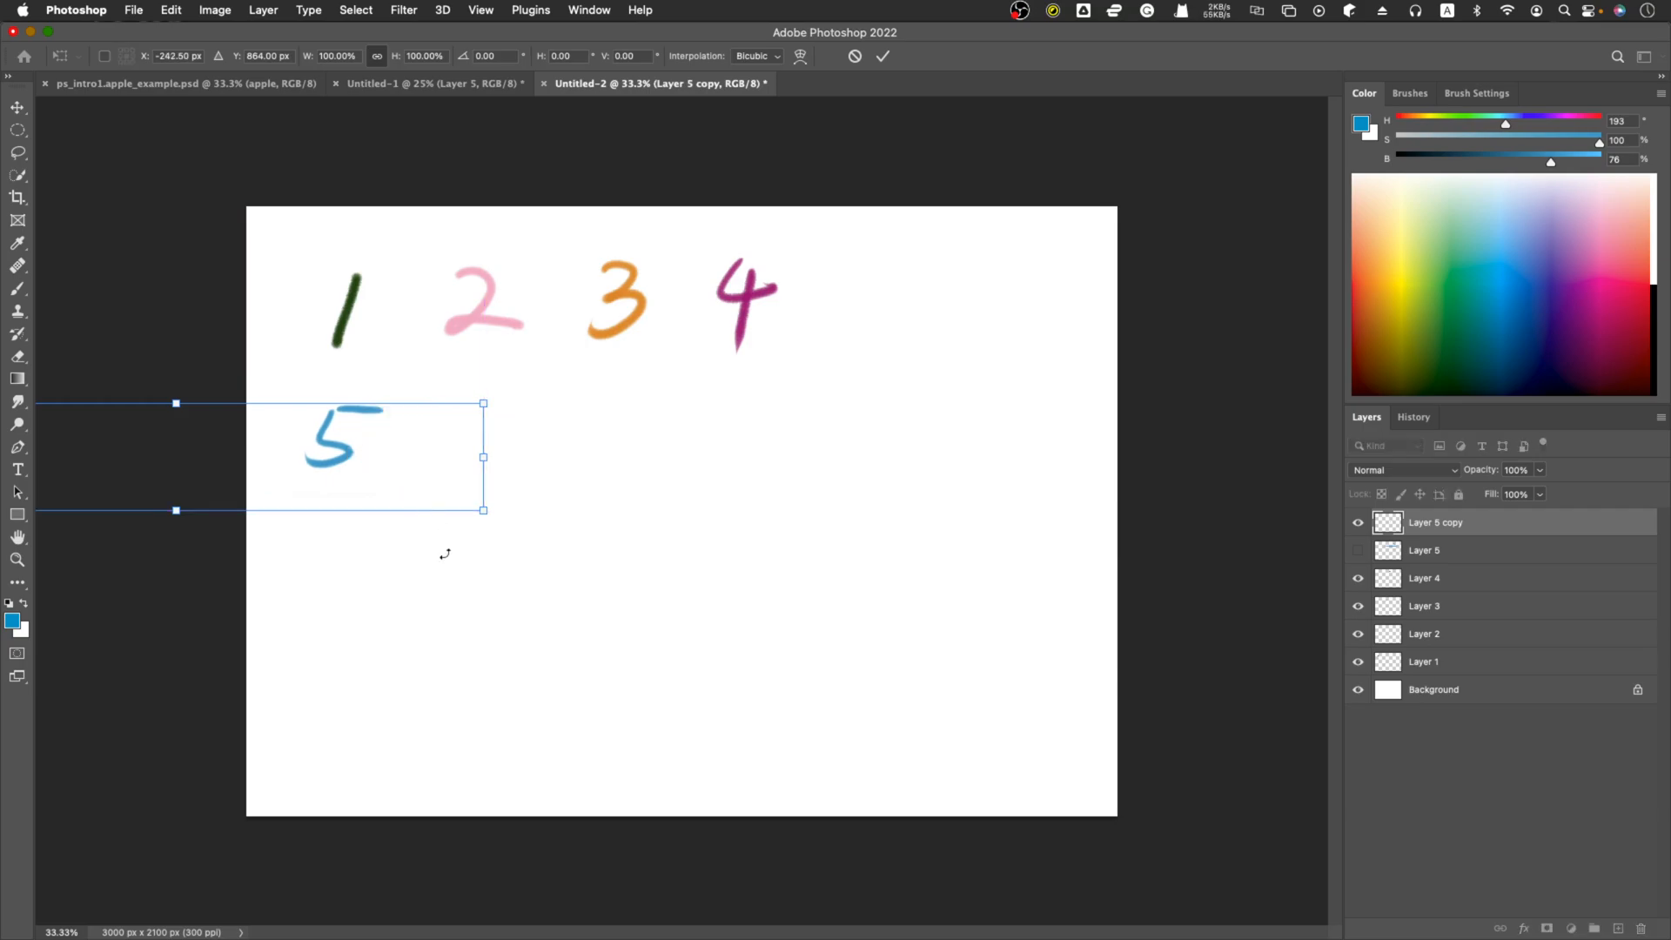
key(Return)
key(e)
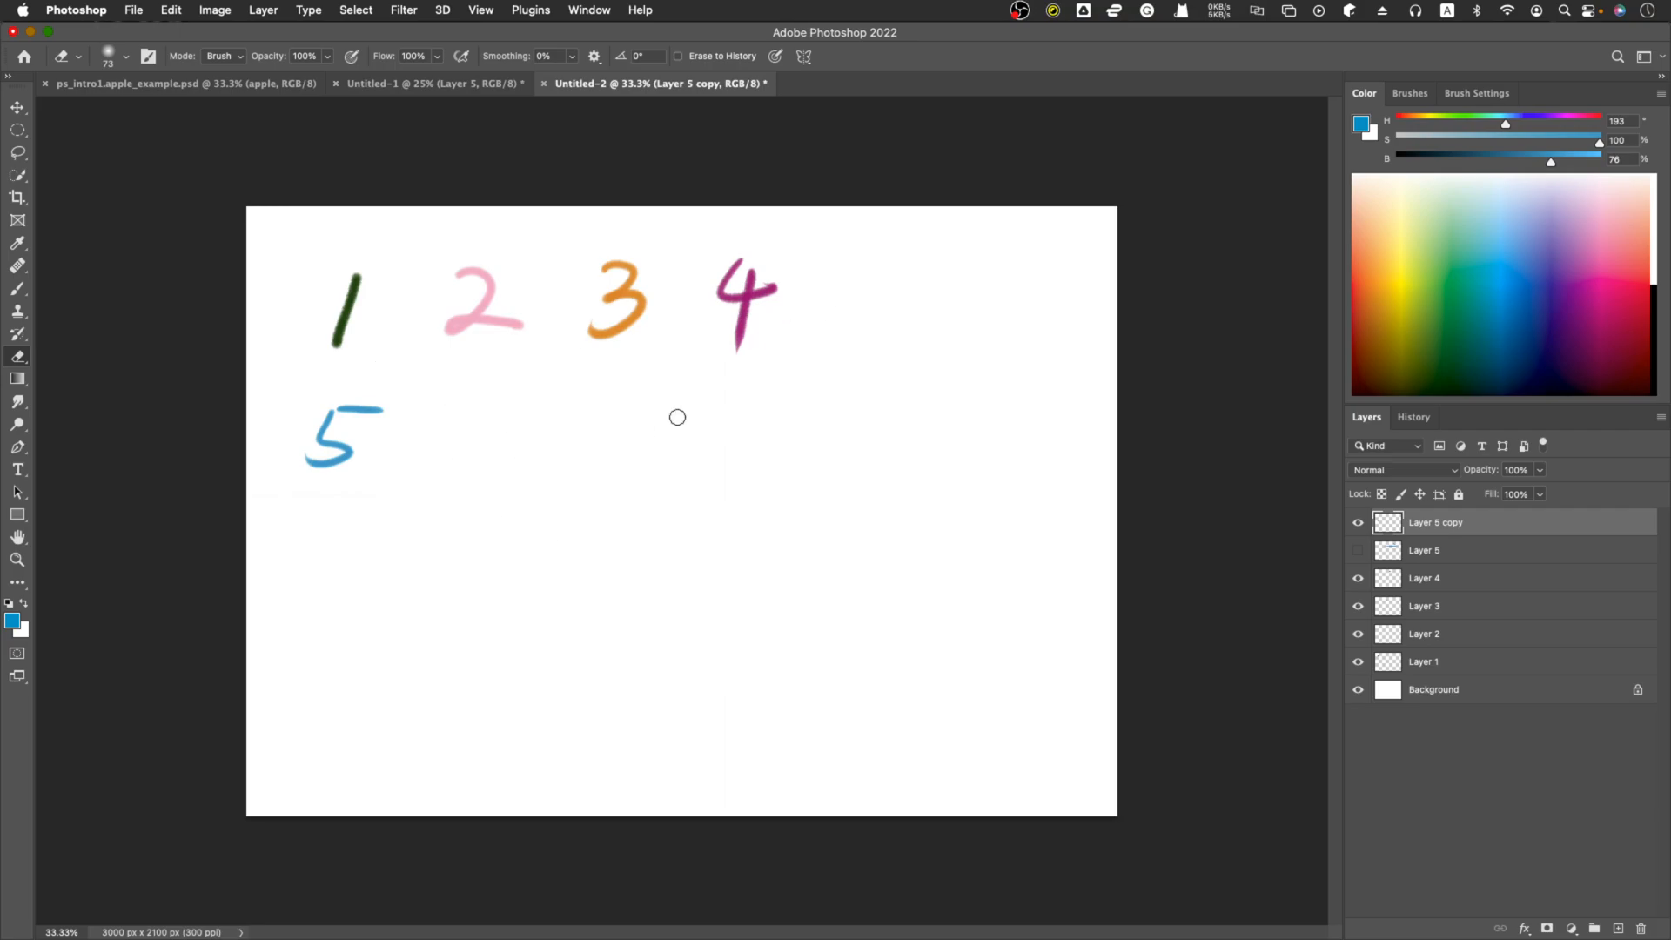
- Toggle the original Layer 5's visibility repeatedly to compare it with the moved copy, leaving the original hidden
click(1359, 552)
click(1358, 551)
click(1359, 552)
click(1359, 552)
click(1358, 552)
click(1359, 552)
- Delete Layer 5 copy and make the original Layer 5 visible again
right_click(1471, 528)
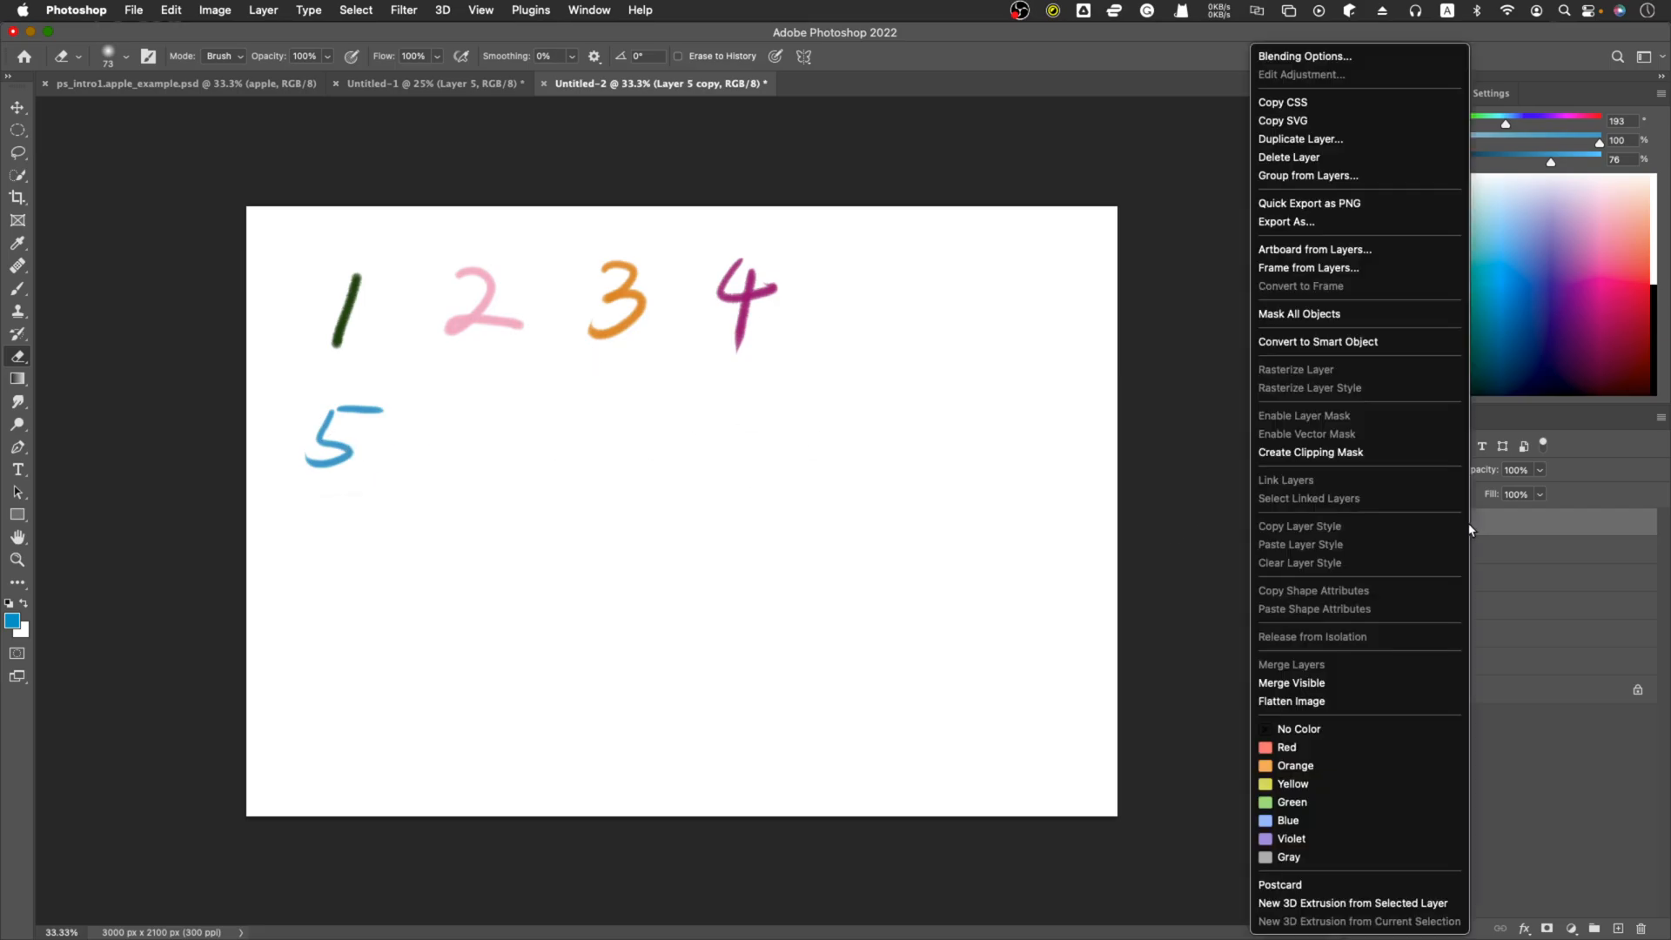
click(1289, 157)
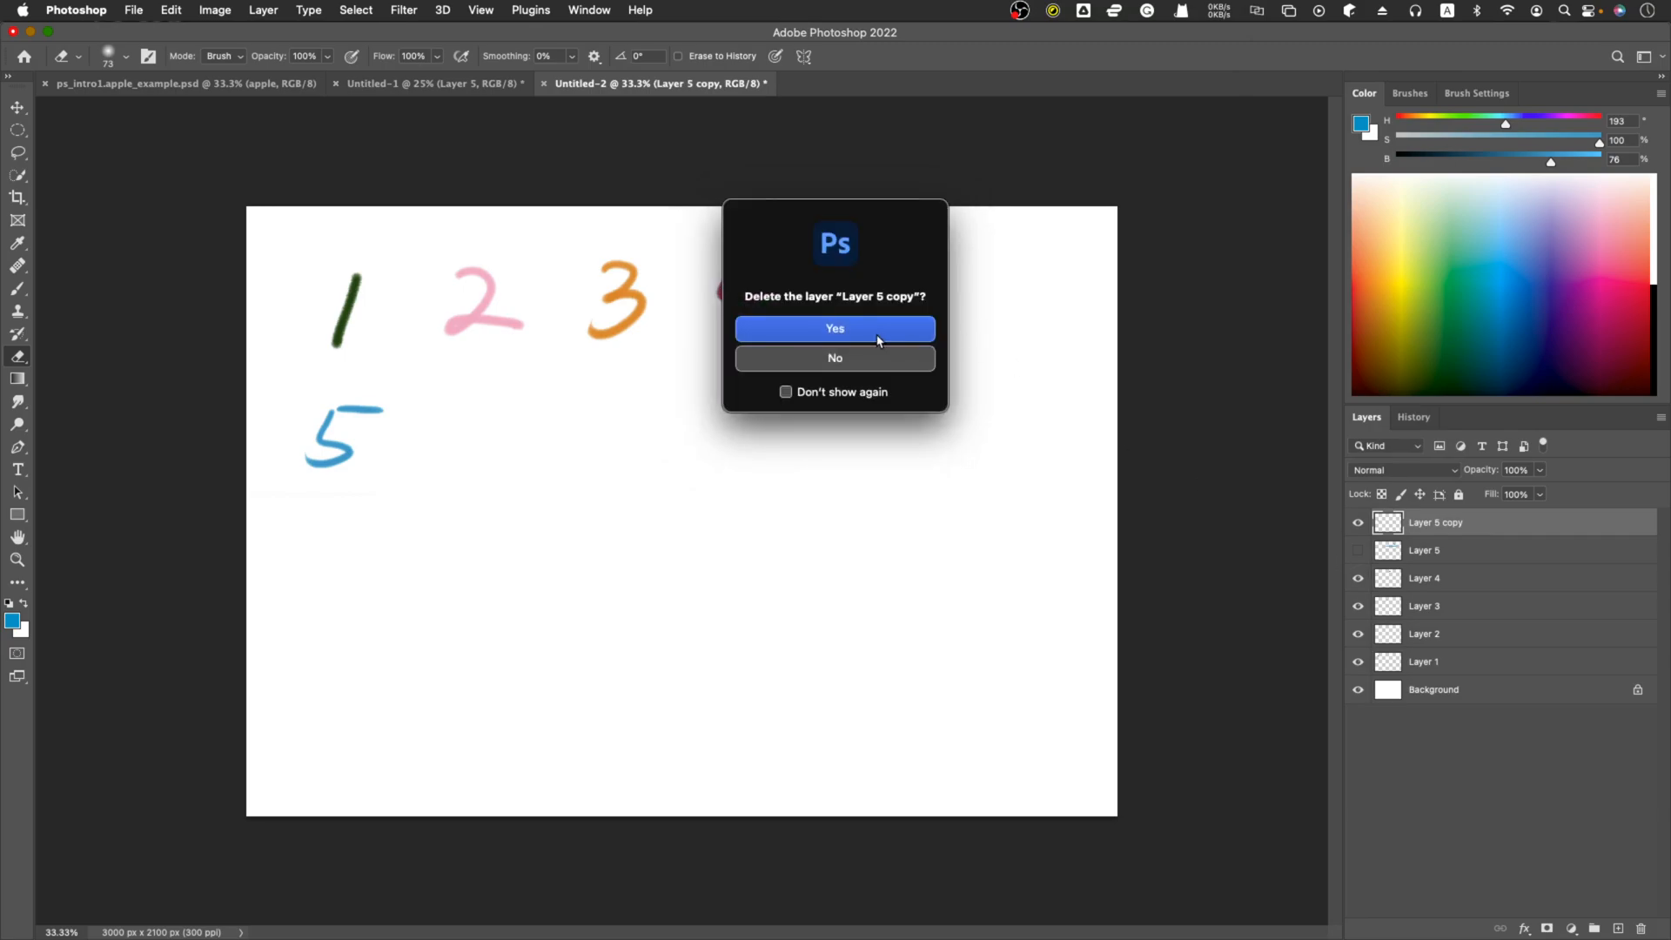
click(899, 344)
click(1359, 524)
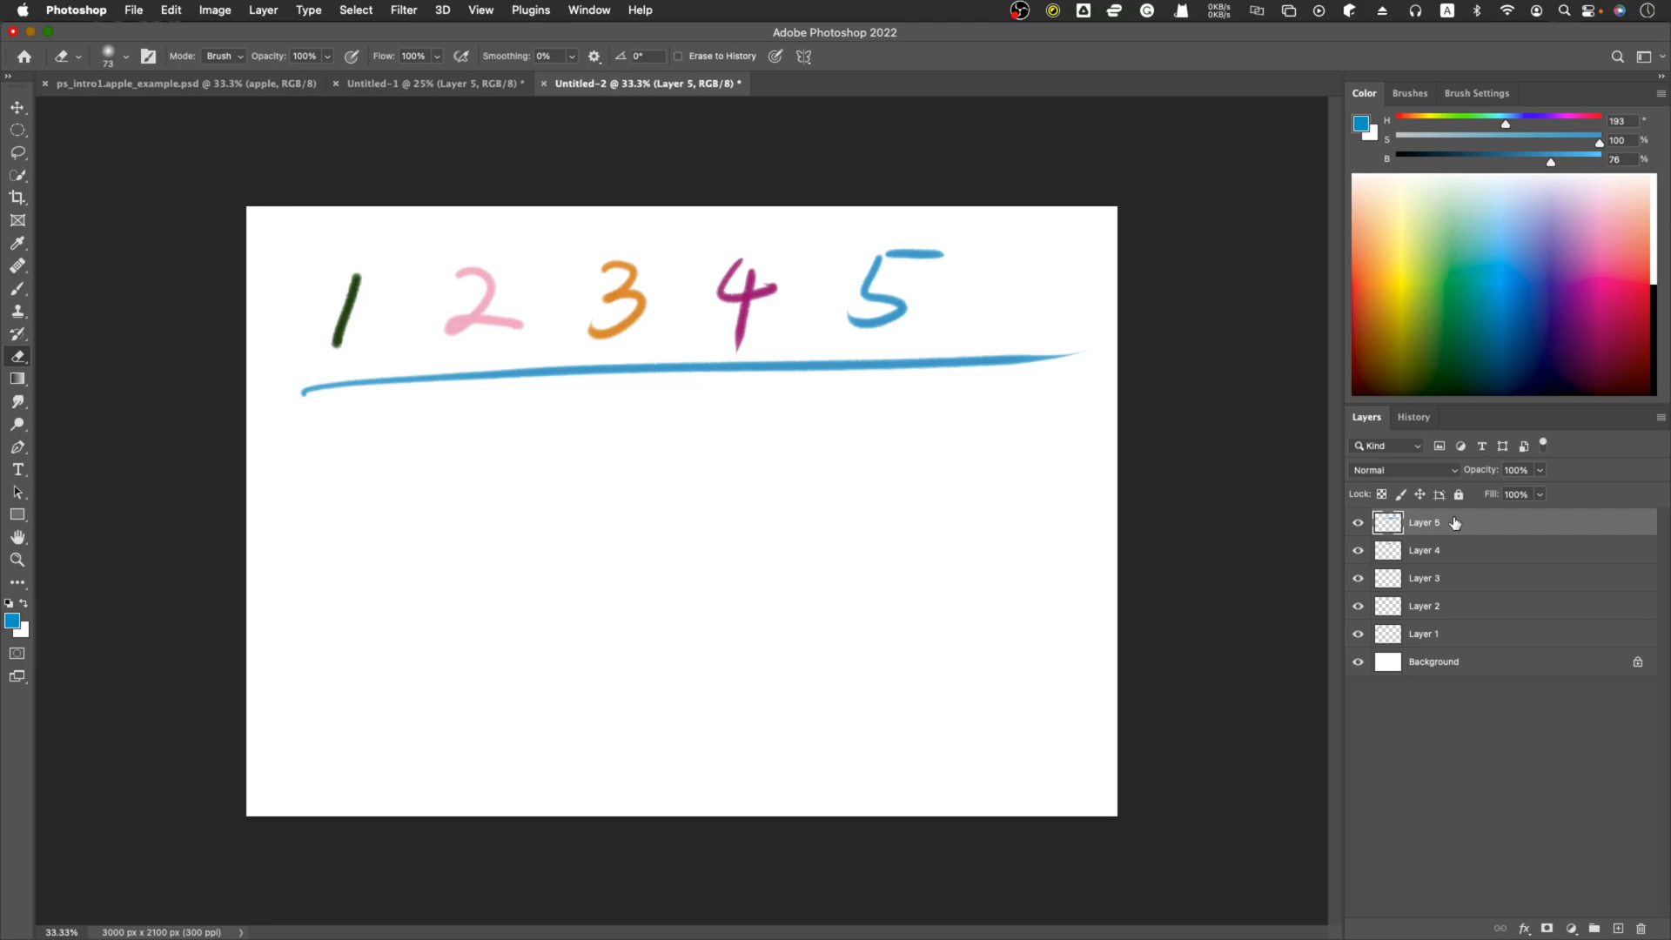
- Review the recorded states in the document's history and return to the layer list
click(1413, 419)
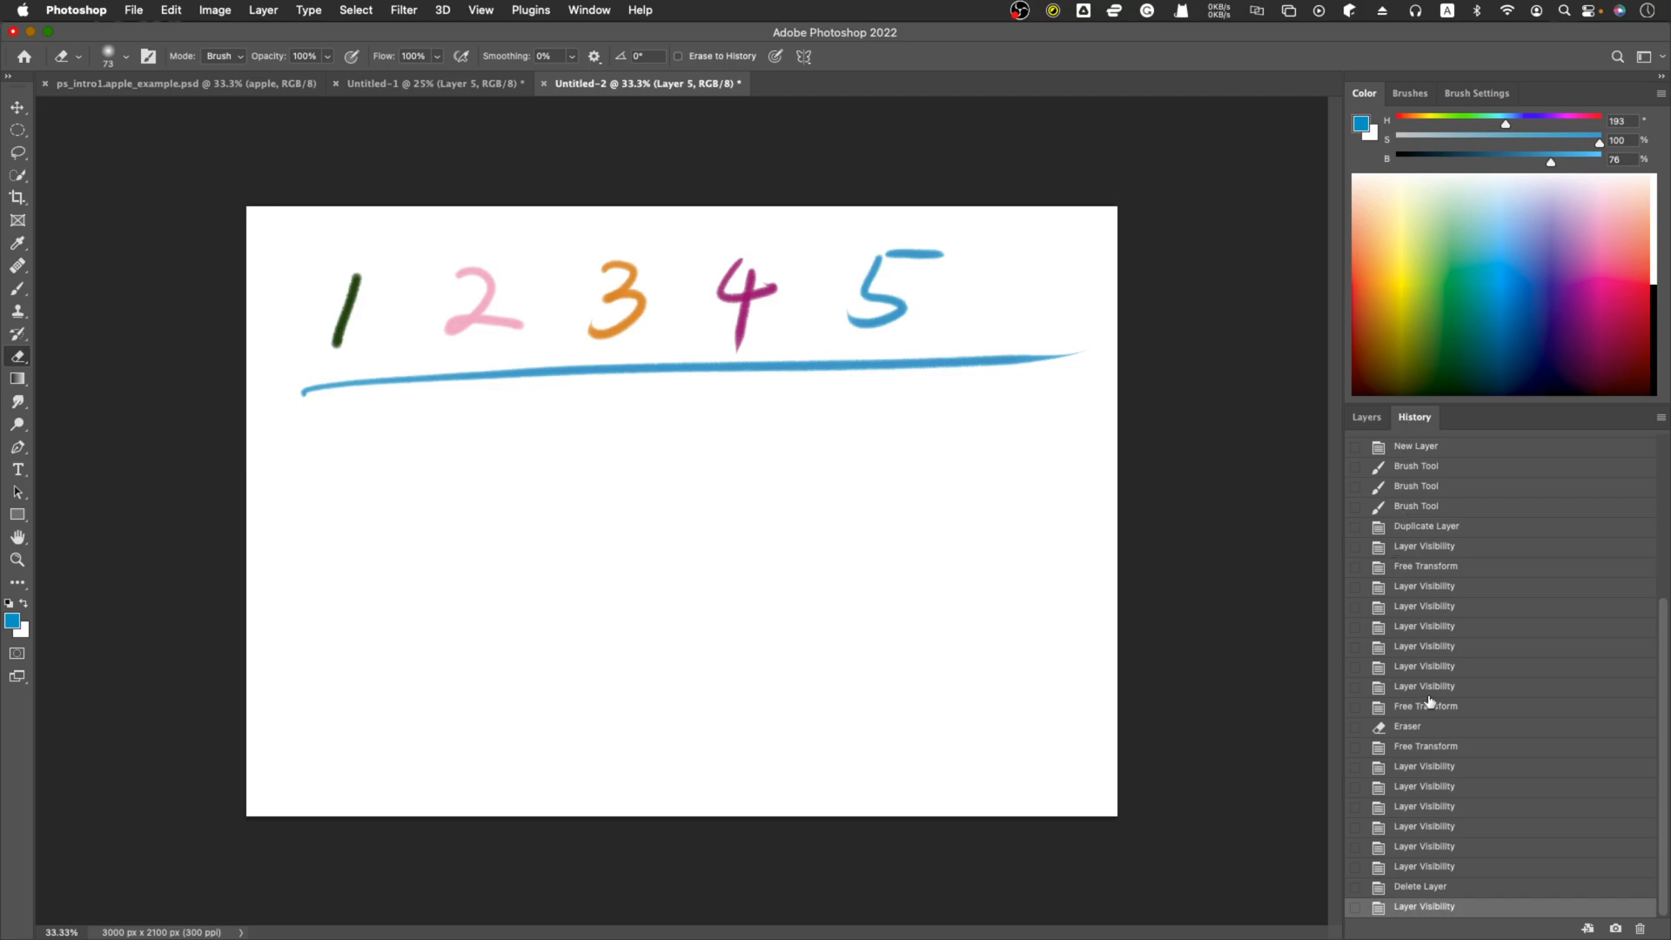
click(1367, 417)
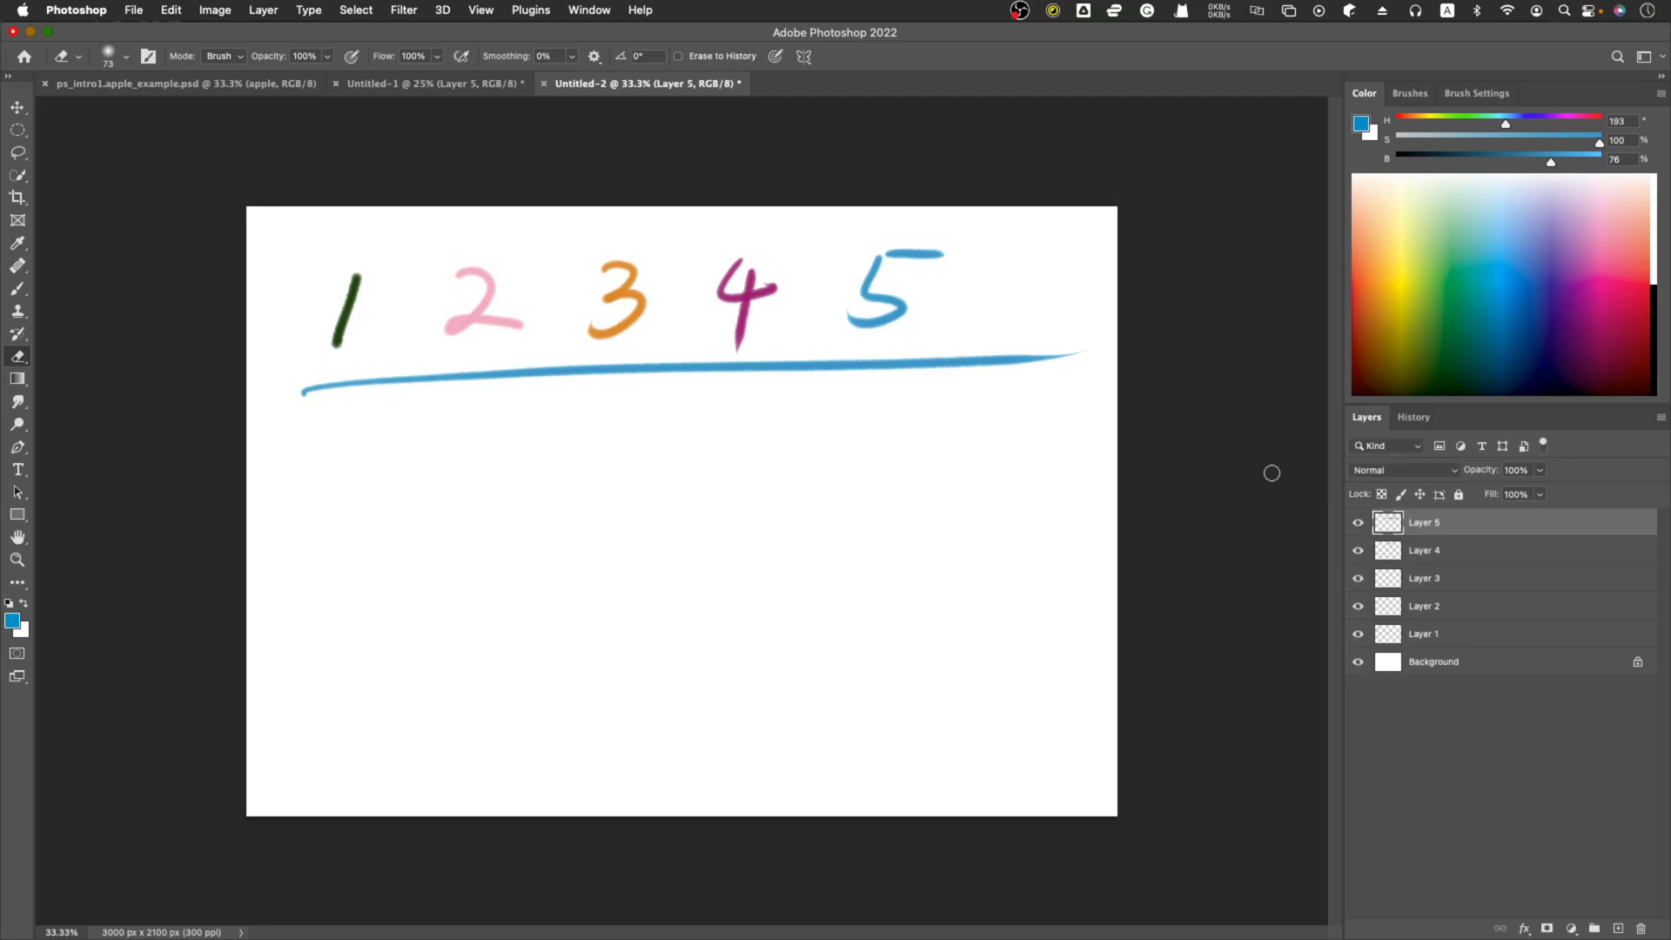